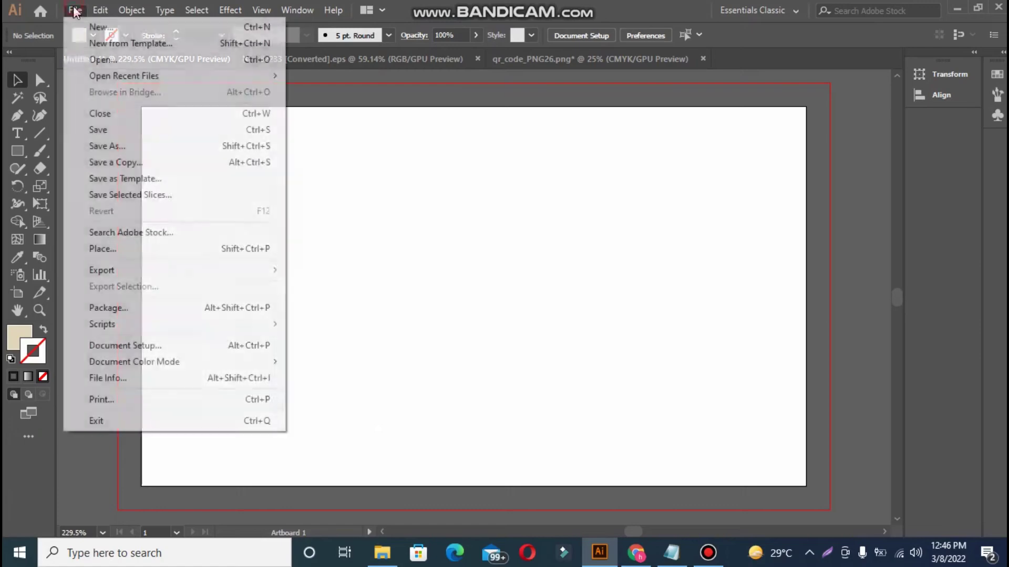
Step: Start a new document and review its advanced settings before dismissing the dialog
{"action": "left_click", "coordinate": [77, 20]}
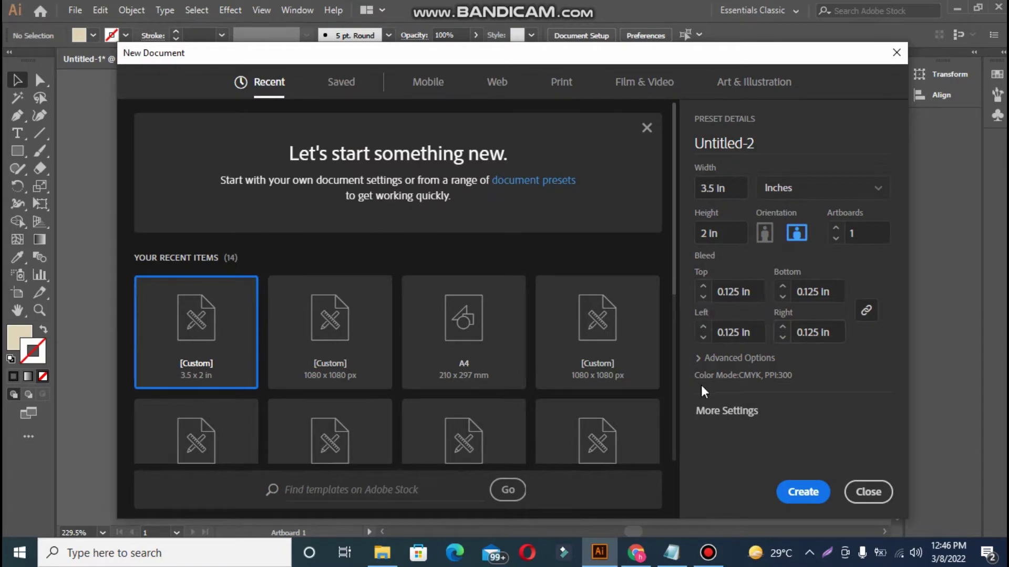
{"action": "left_click", "coordinate": [720, 359]}
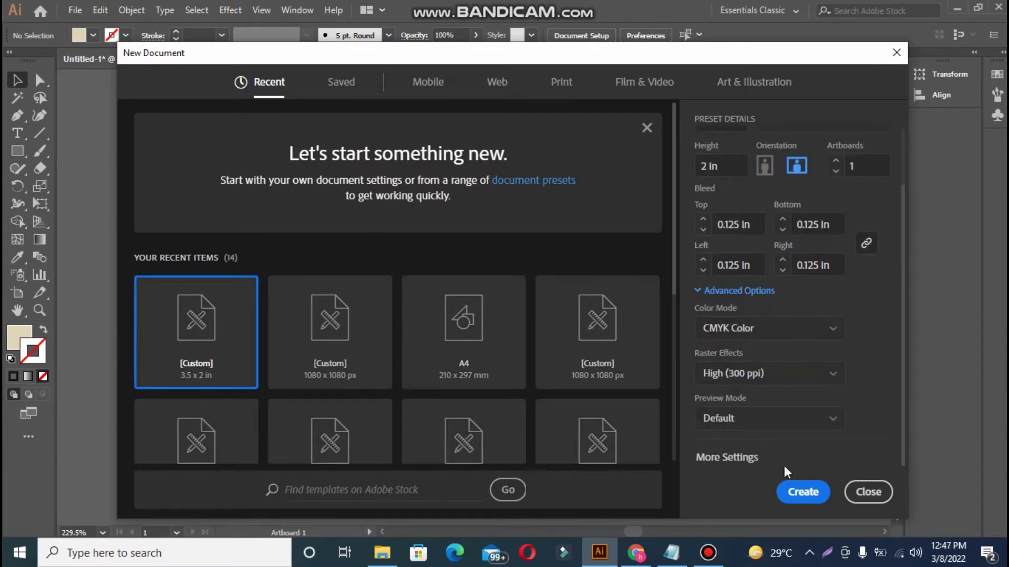
{"action": "left_click", "coordinate": [864, 494]}
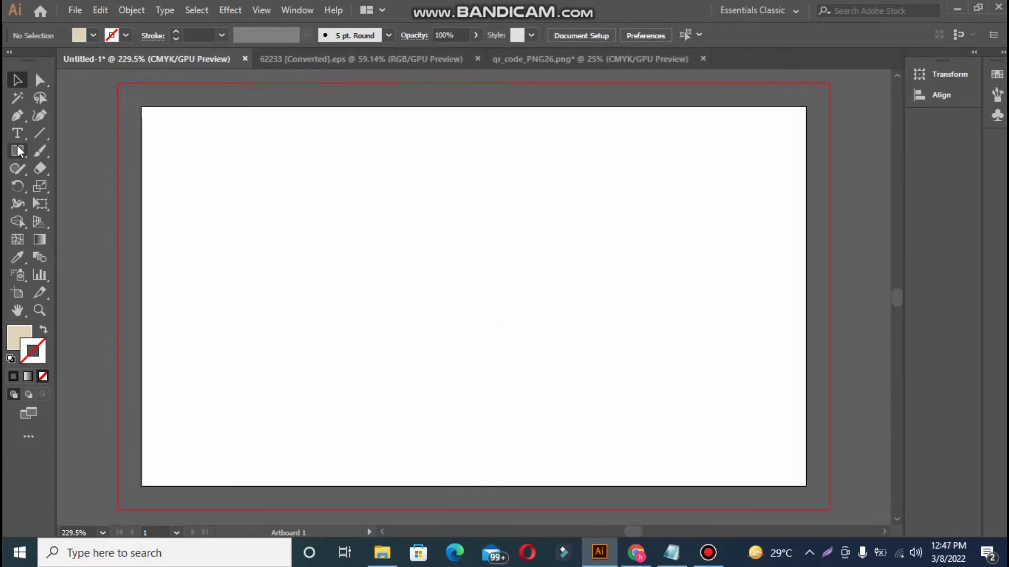
Step: Draw a rectangle covering the whole card artboard out to the bleed edge
{"action": "left_click", "coordinate": [17, 151]}
{"action": "mouse_move", "coordinate": [117, 83]}
{"action": "left_mouse_down"}
{"action": "mouse_move", "coordinate": [469, 331]}
{"action": "mouse_move", "coordinate": [829, 474]}
{"action": "left_mouse_up"}
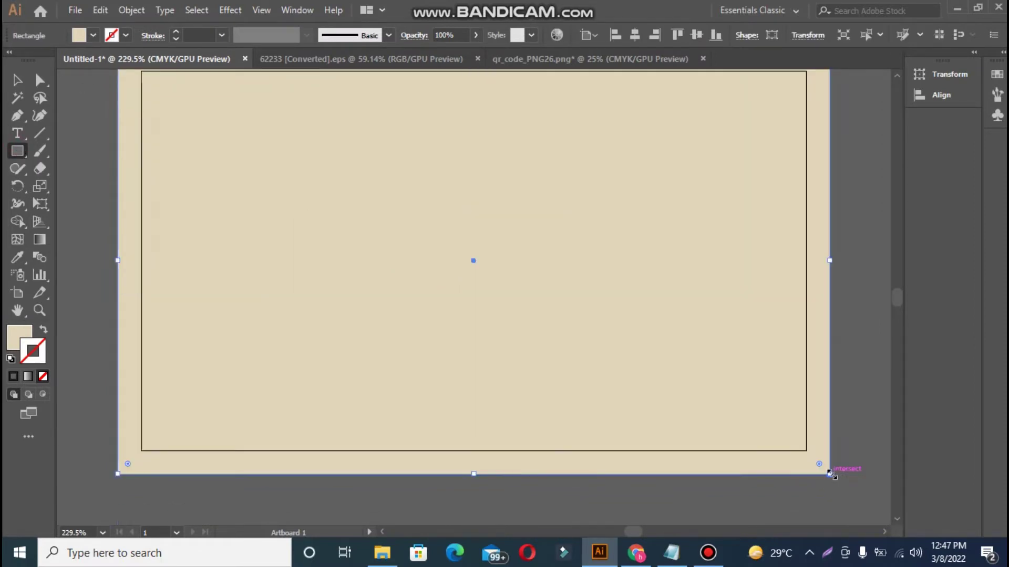
{"action": "key", "text": "ctrl+minus"}
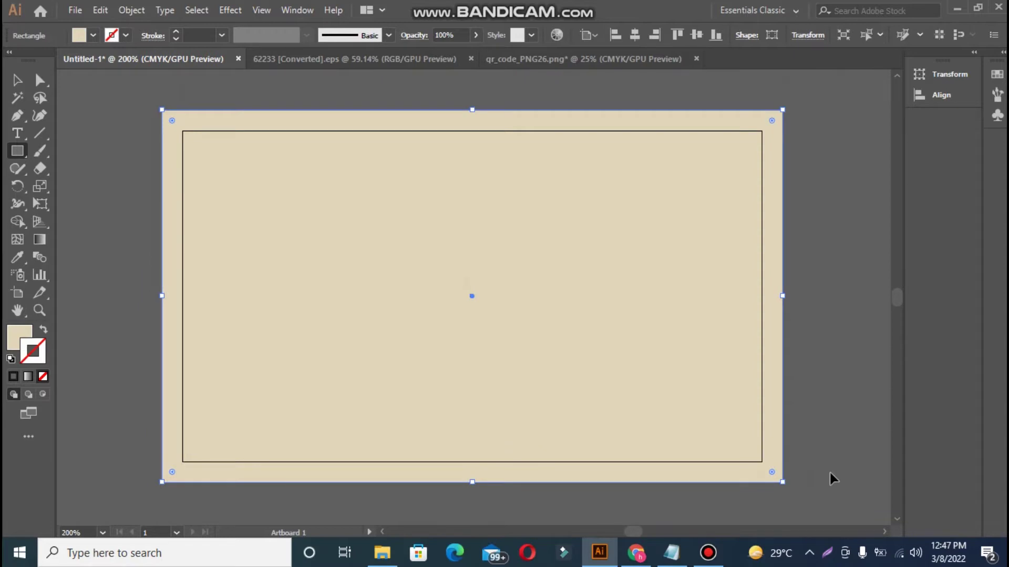
{"action": "key", "text": "ctrl+minus"}
{"action": "left_click", "coordinate": [715, 556]}
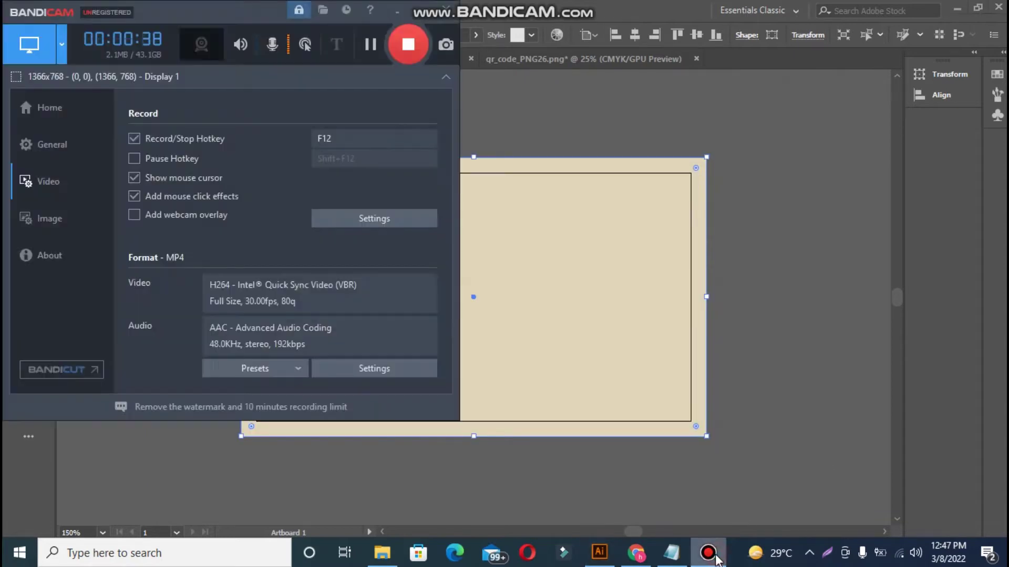
{"action": "left_click", "coordinate": [425, 19]}
{"action": "left_click", "coordinate": [452, 237]}
{"action": "left_click", "coordinate": [537, 301]}
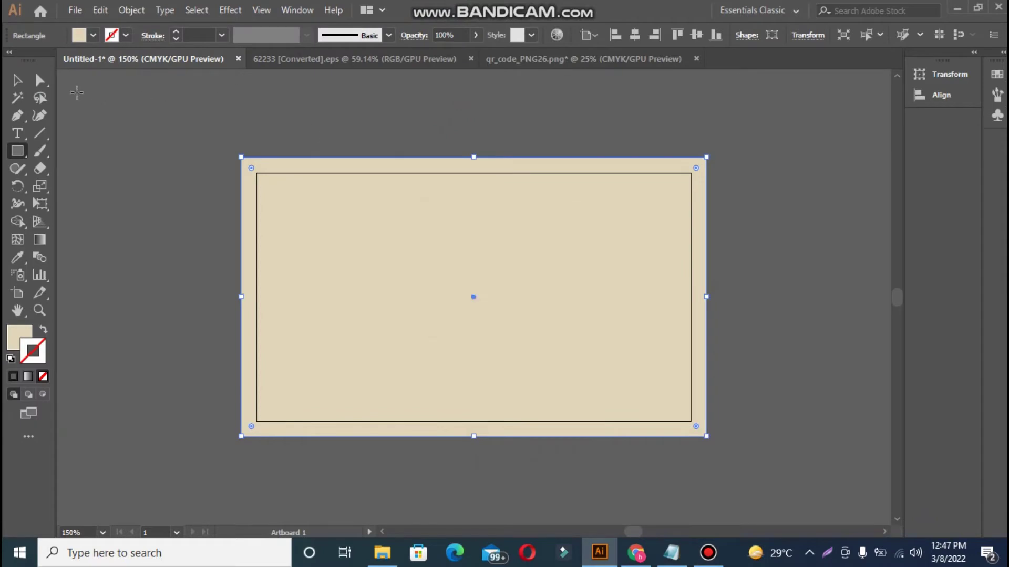
Step: Fill the card rectangle with red sampled from the red swatch using the Eyedropper
{"action": "key", "text": "v"}
{"action": "left_click", "coordinate": [115, 170]}
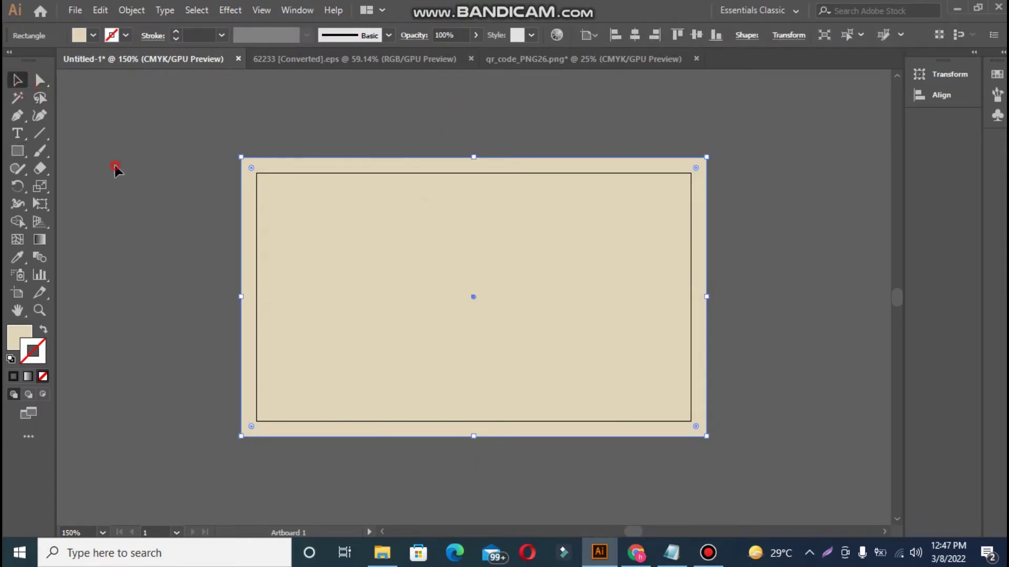
{"action": "key", "text": "ctrl+minus"}
{"action": "key", "text": "ctrl+minus"}
{"action": "key", "text": "ctrl+minus"}
{"action": "key", "text": "ctrl+minus"}
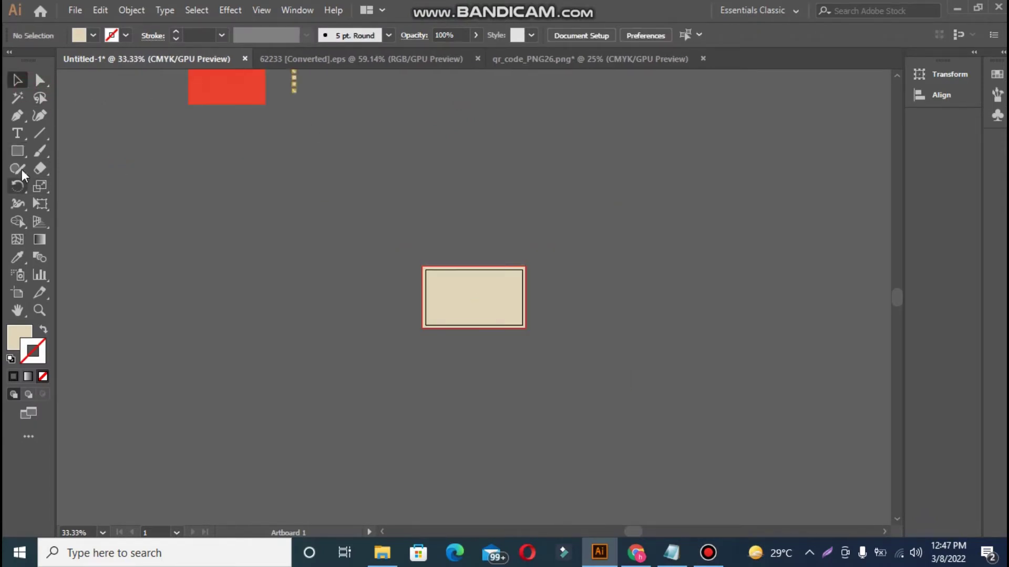
{"action": "left_click", "coordinate": [17, 258]}
{"action": "left_click", "coordinate": [219, 86]}
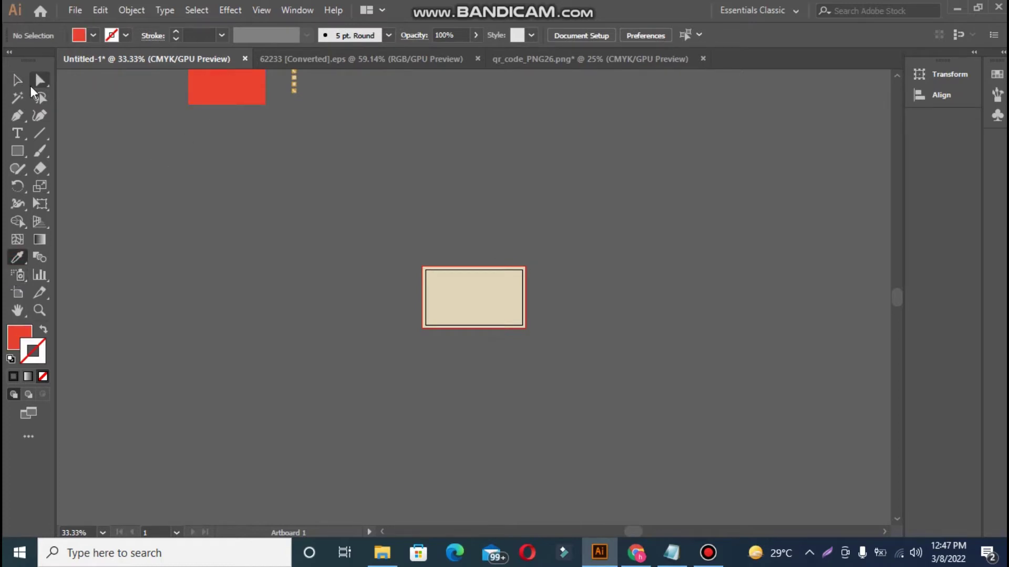
{"action": "key", "text": "v"}
{"action": "left_click", "coordinate": [443, 298]}
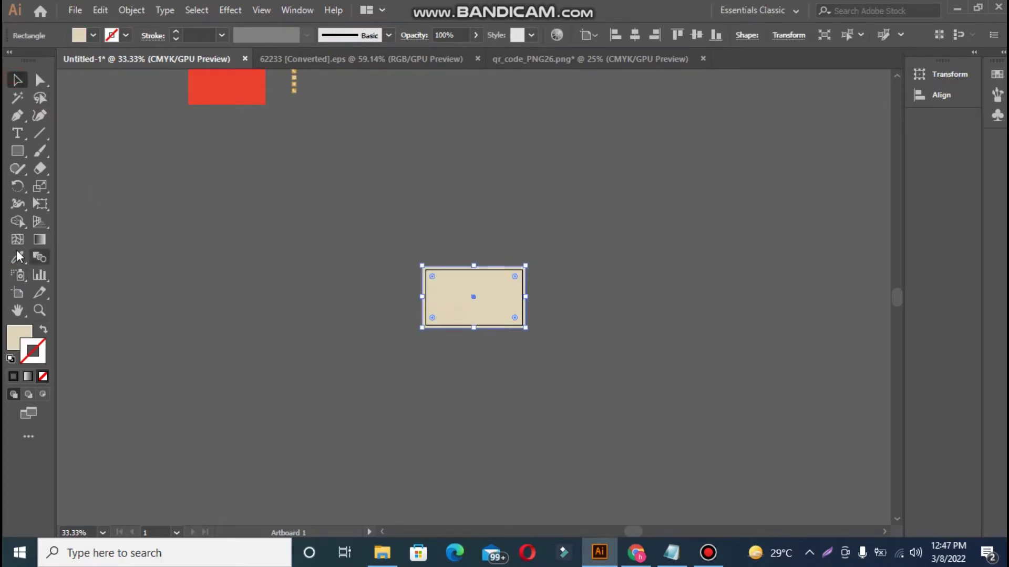
{"action": "key", "text": "i"}
{"action": "left_click", "coordinate": [231, 84]}
Step: Fit the red card artboard in view, then switch to the gold logo sheet document
{"action": "left_click", "coordinate": [18, 80]}
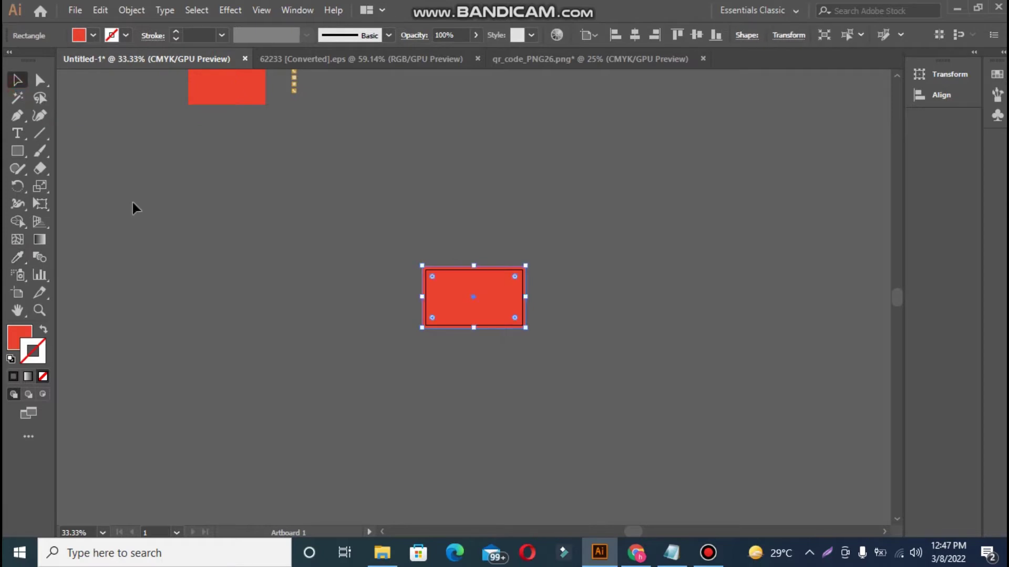
{"action": "key", "text": "ctrl+0"}
{"action": "left_click", "coordinate": [134, 204]}
{"action": "left_click", "coordinate": [77, 215]}
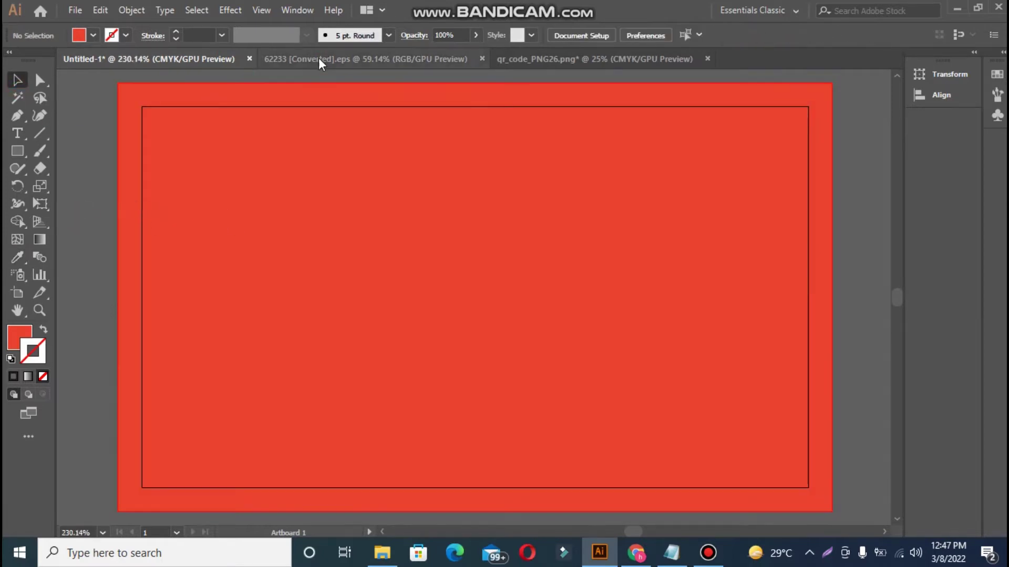
{"action": "left_click", "coordinate": [320, 58]}
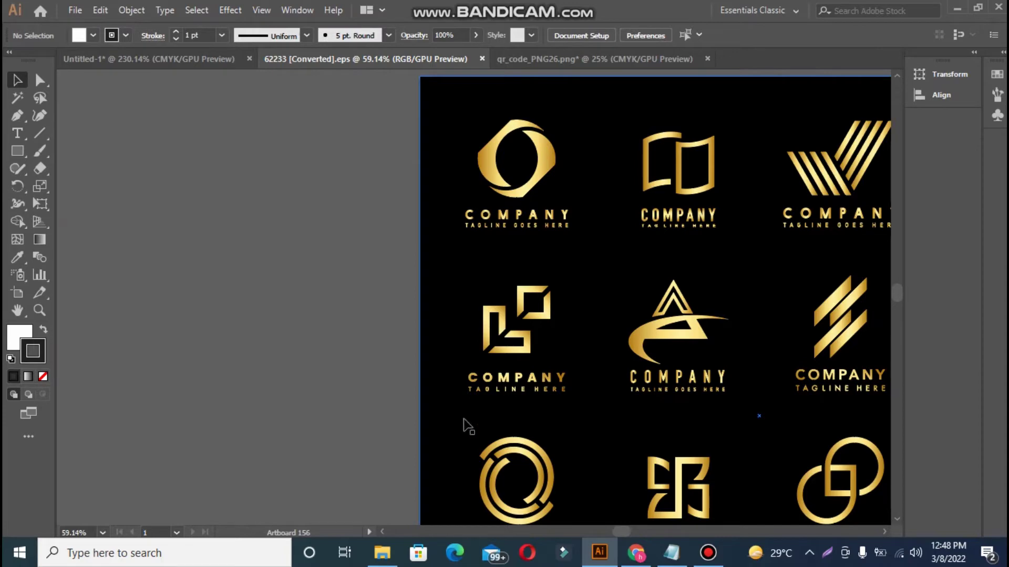
Step: Ungroup the logo sheet and pull out the circle COMPANY logo
{"action": "right_click", "coordinate": [487, 452]}
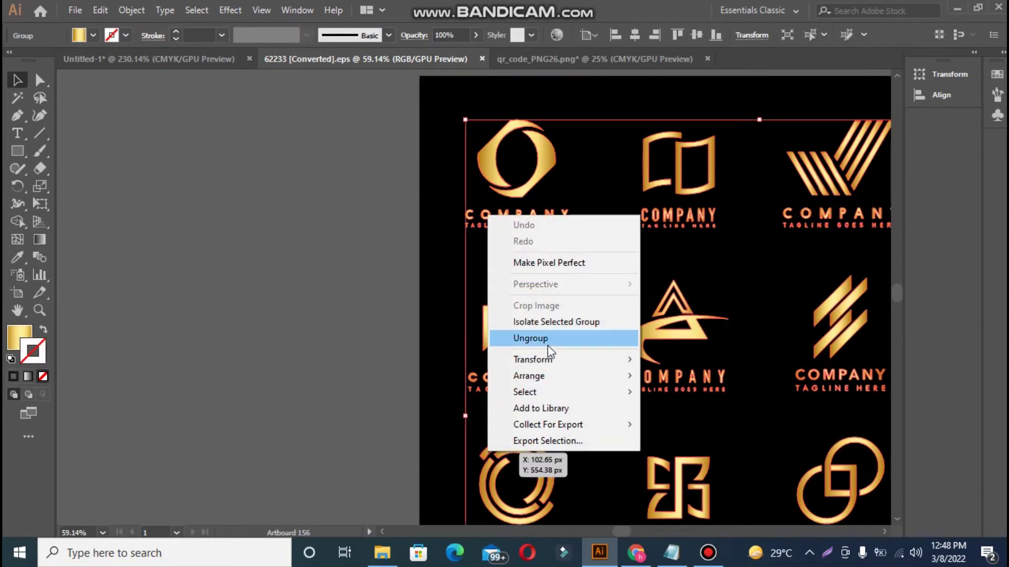
{"action": "left_click", "coordinate": [530, 338]}
{"action": "left_click_drag", "start_coordinate": [509, 446], "coordinate": [441, 330]}
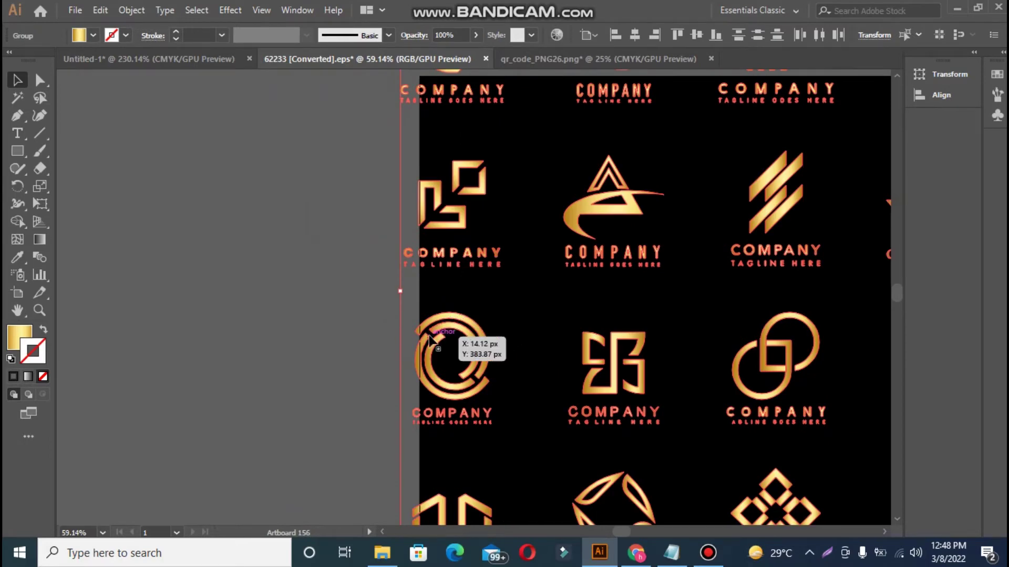
{"action": "left_click", "coordinate": [381, 313]}
{"action": "mouse_move", "coordinate": [437, 326]}
{"action": "left_mouse_down"}
{"action": "mouse_move", "coordinate": [258, 293]}
{"action": "mouse_move", "coordinate": [327, 306]}
{"action": "mouse_move", "coordinate": [394, 289]}
{"action": "left_mouse_up"}
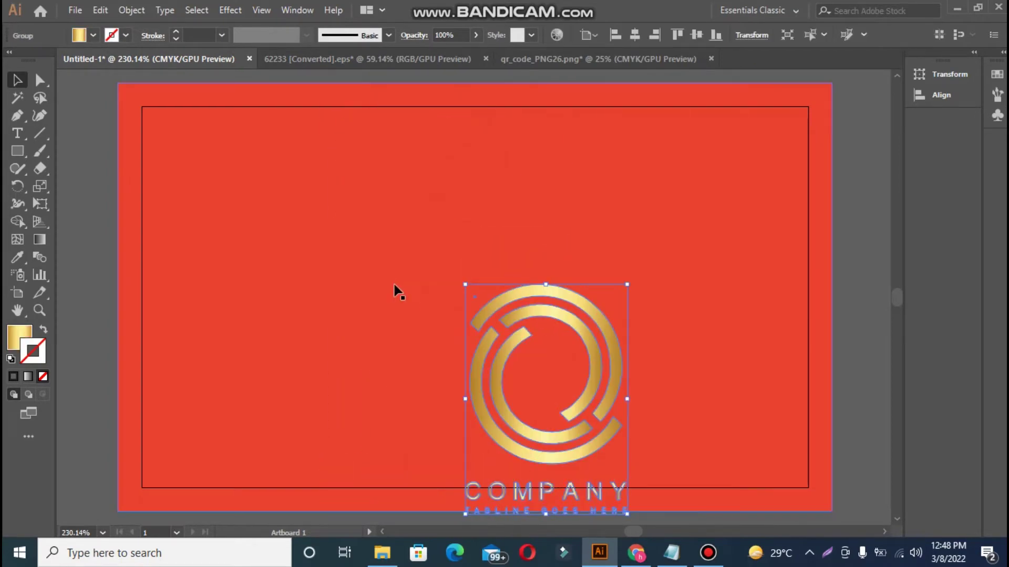
Step: Scale the ring logo down and position it at the centre of the red card
{"action": "left_click_drag", "start_coordinate": [462, 287], "coordinate": [506, 344]}
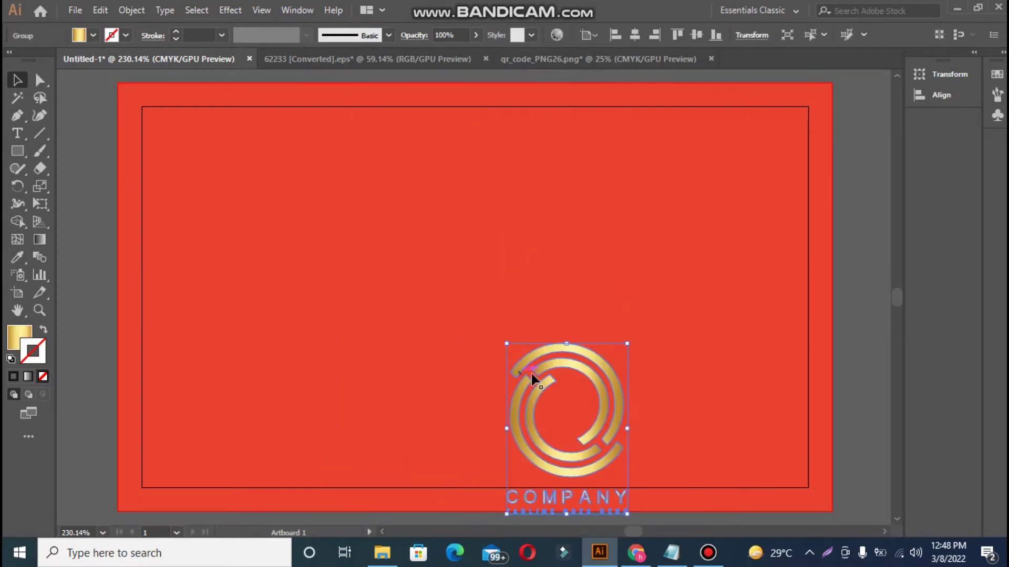
{"action": "left_click_drag", "start_coordinate": [545, 373], "coordinate": [448, 231]}
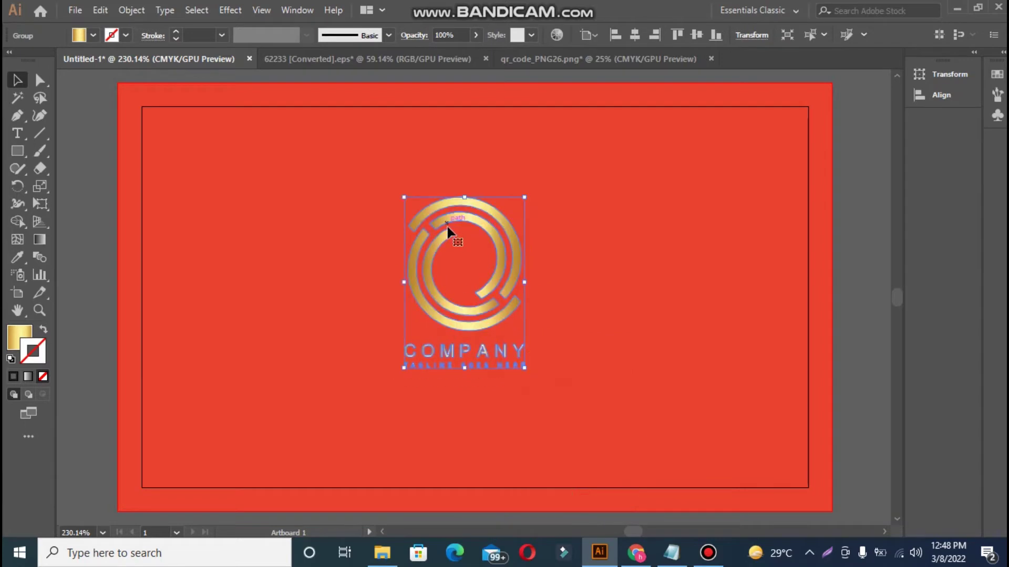
{"action": "double_click", "coordinate": [463, 363]}
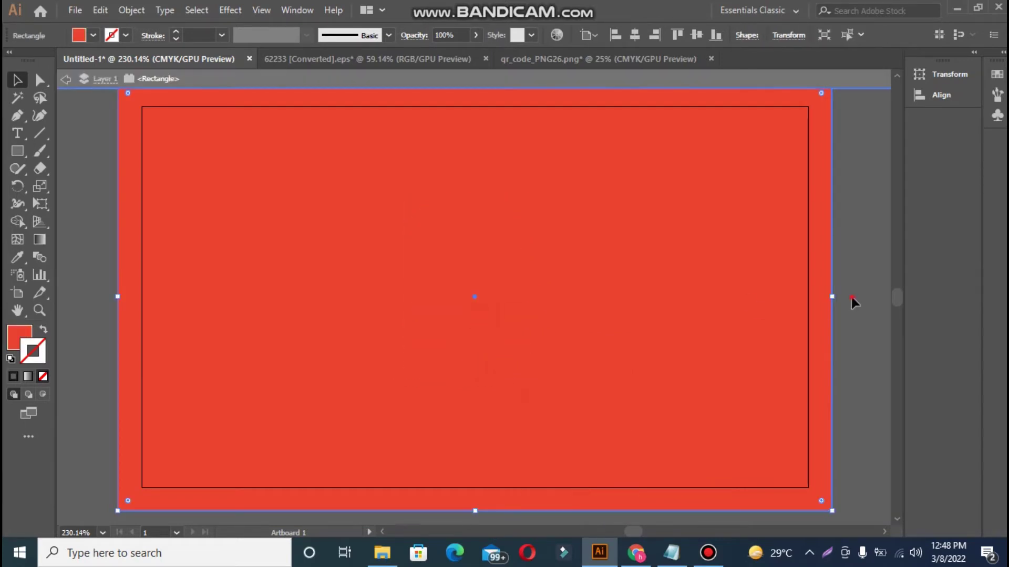
{"action": "double_click", "coordinate": [851, 297]}
{"action": "double_click", "coordinate": [466, 350]}
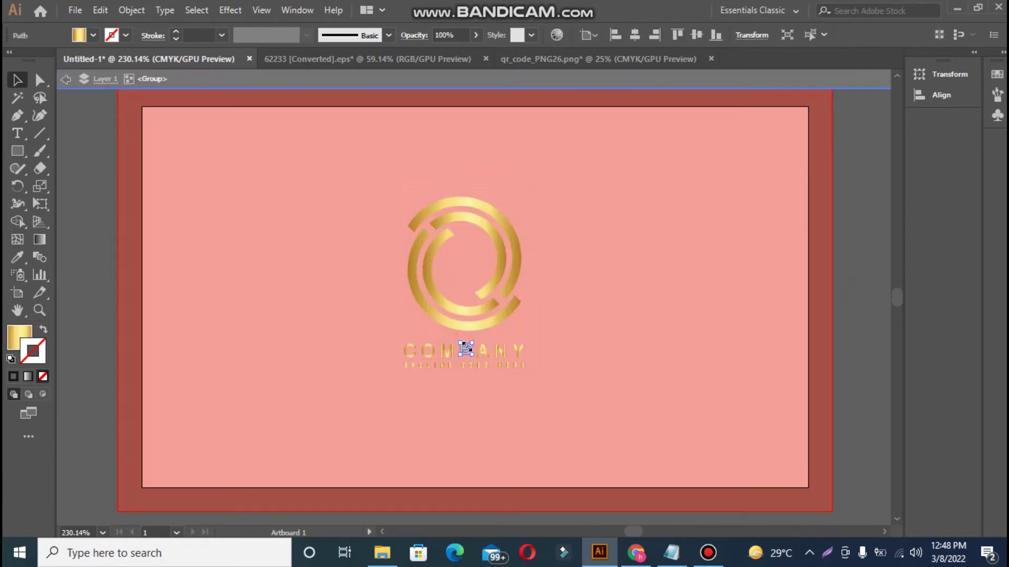
{"action": "left_click", "coordinate": [550, 355]}
{"action": "double_click", "coordinate": [846, 321]}
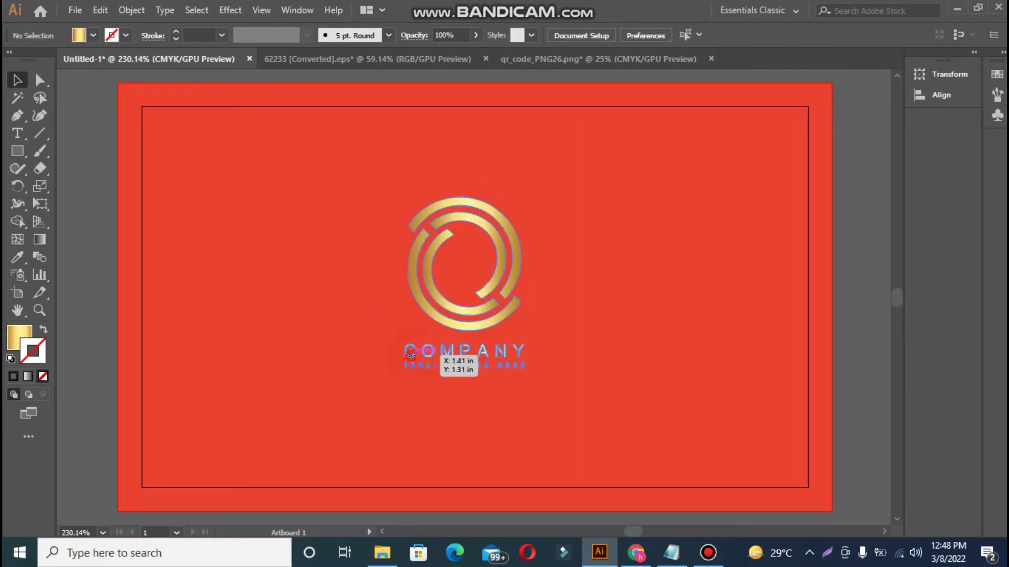
{"action": "left_click_drag", "start_coordinate": [411, 353], "coordinate": [411, 353]}
Step: Remove the COMPANY text and tagline from the logo
{"action": "right_click", "coordinate": [413, 370]}
{"action": "left_click", "coordinate": [301, 275]}
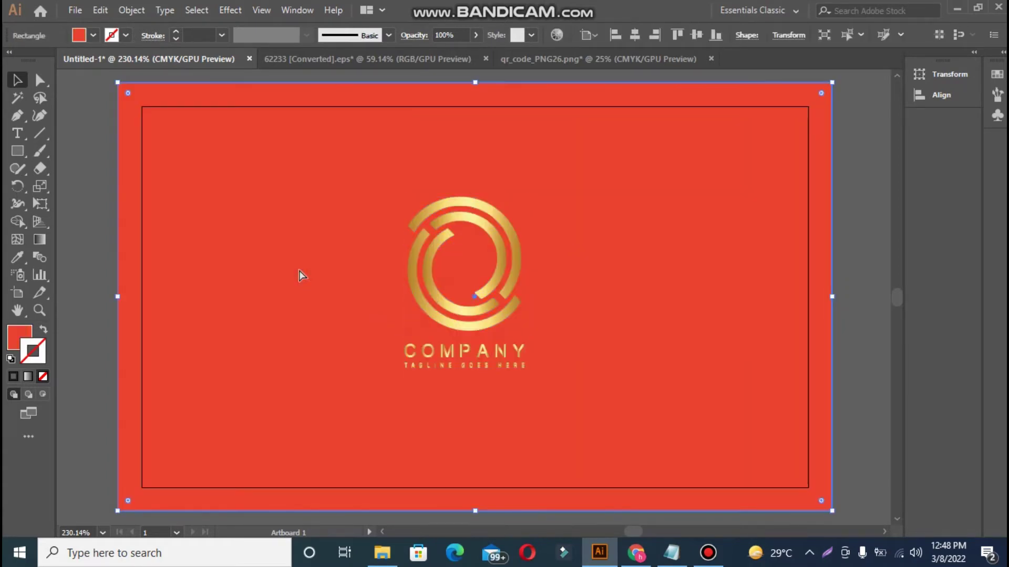
{"action": "left_click", "coordinate": [450, 336]}
{"action": "left_click_drag", "start_coordinate": [386, 336], "coordinate": [574, 401]}
{"action": "key", "text": "Delete"}
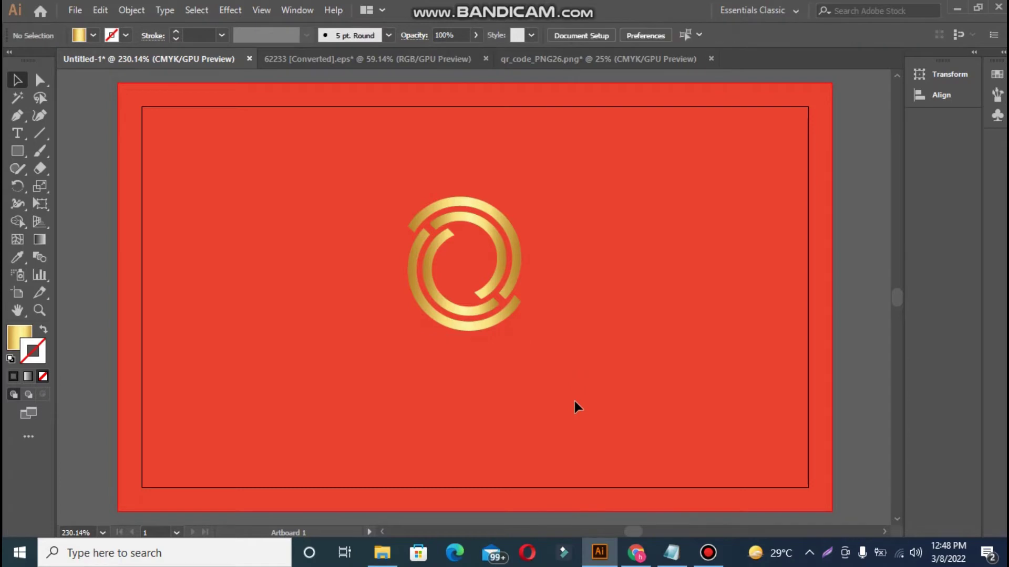
Step: Dismiss the Puppet Warp introduction and select all the logo's gold rings
{"action": "key", "text": "e"}
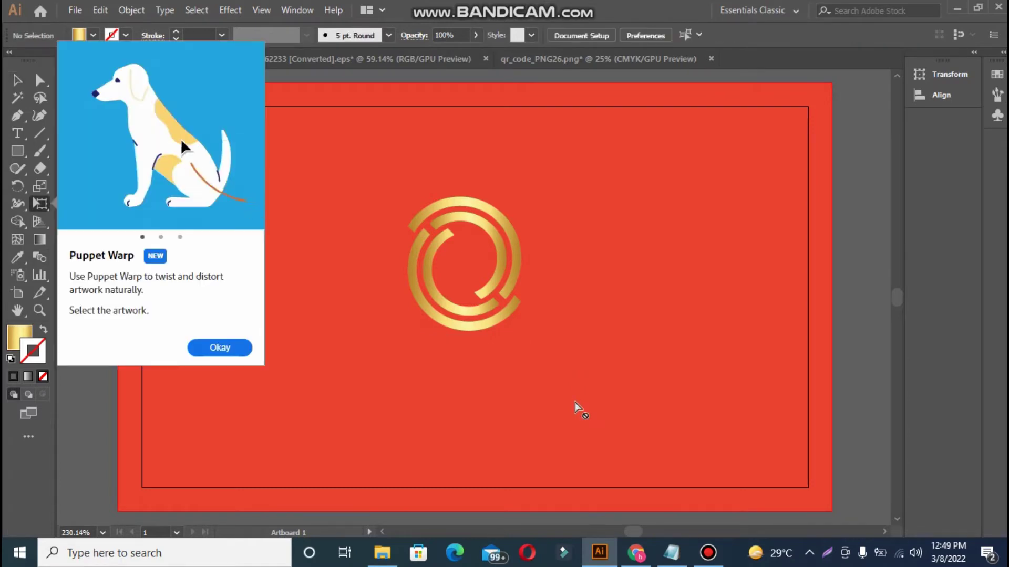
{"action": "left_click", "coordinate": [238, 349]}
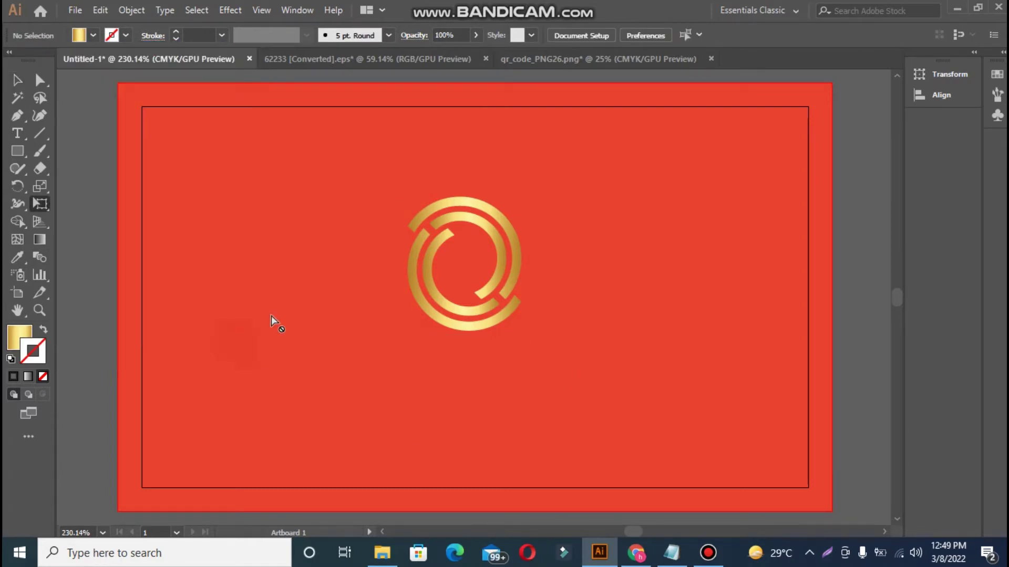
{"action": "left_click", "coordinate": [19, 82]}
{"action": "left_click", "coordinate": [425, 295]}
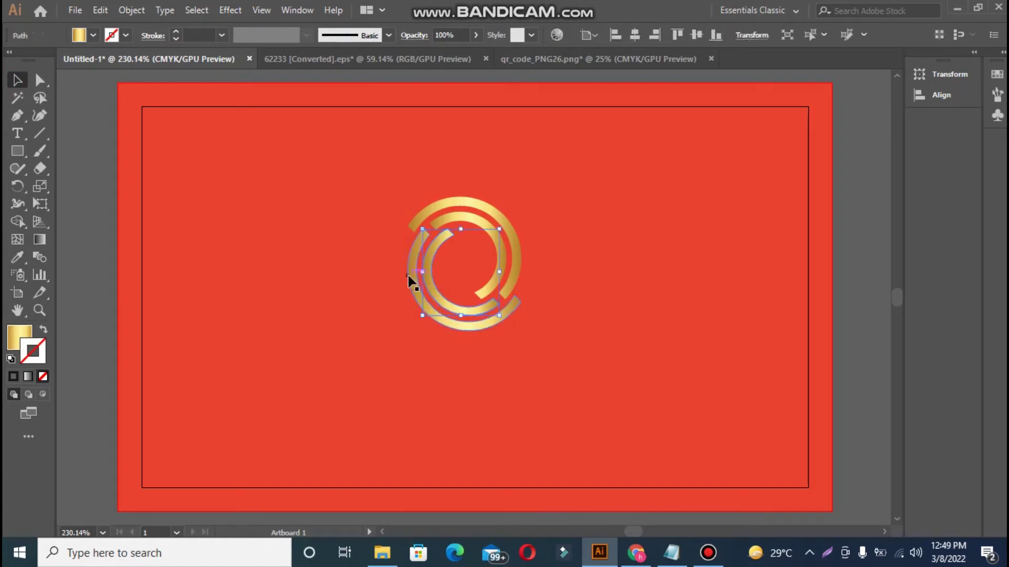
{"action": "left_click", "coordinate": [409, 281], "text": "shift"}
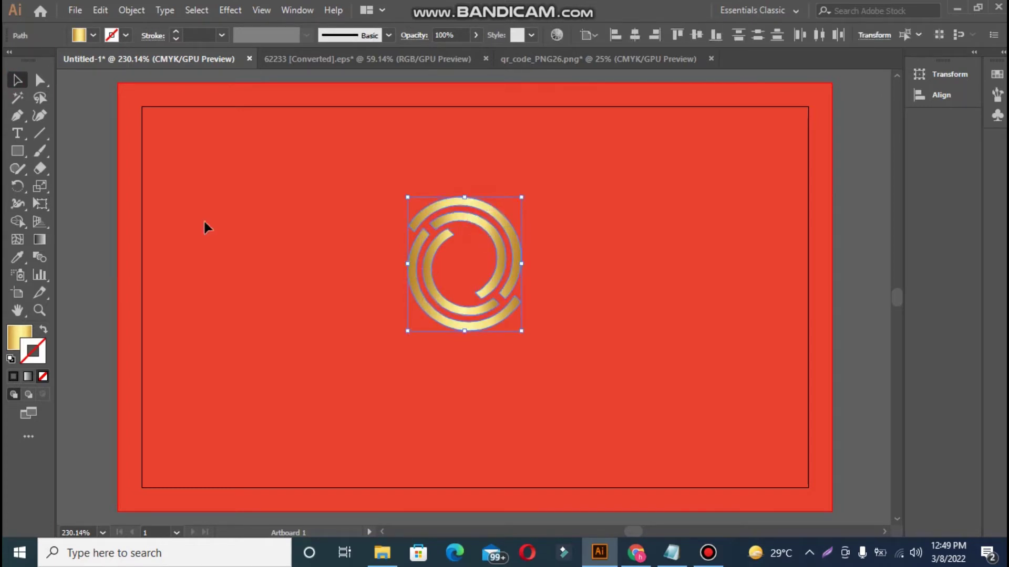
Step: Fill the rings with near-white F4F2F2, then close the floating colour panel
{"action": "double_click", "coordinate": [18, 336]}
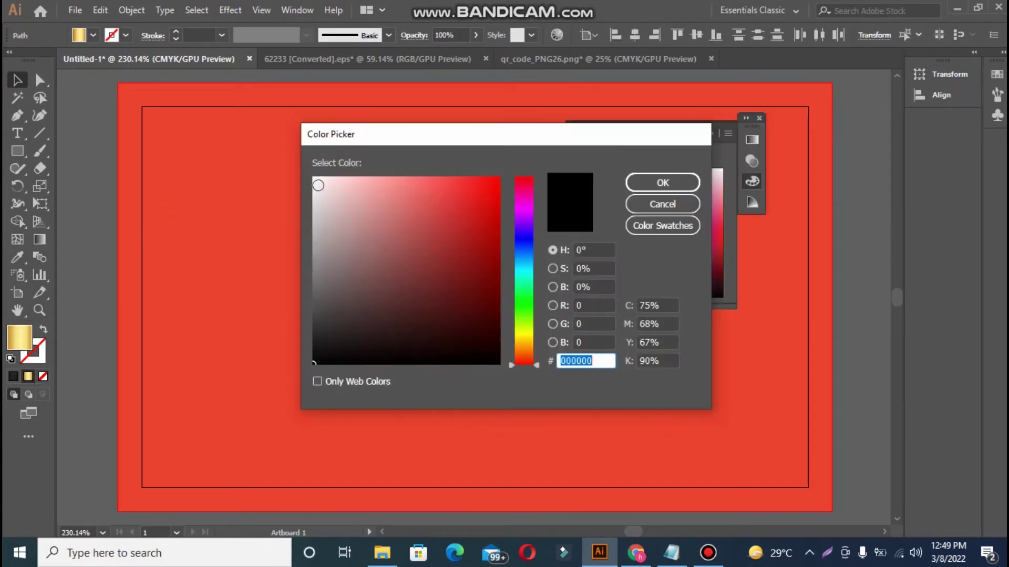
{"action": "type", "text": "F4F2F2"}
{"action": "left_click", "coordinate": [662, 182]}
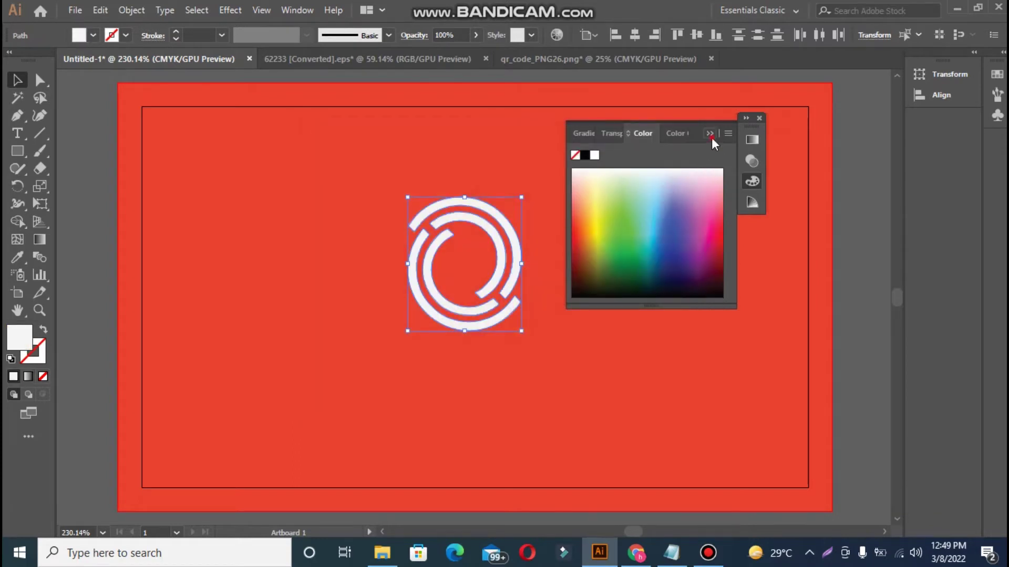
{"action": "left_click", "coordinate": [711, 136]}
{"action": "left_click", "coordinate": [760, 118]}
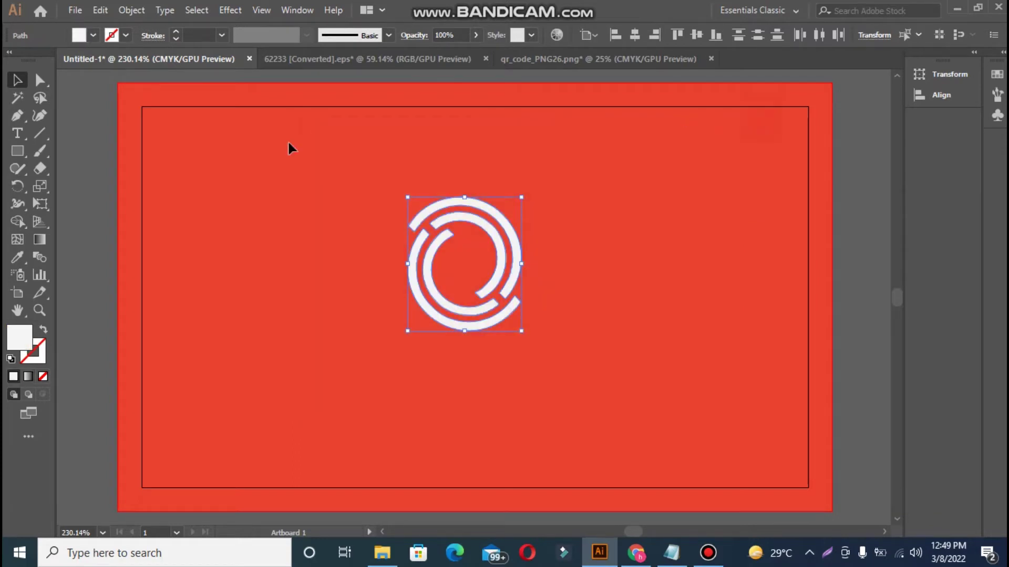
{"action": "left_click", "coordinate": [17, 133]}
Step: Type WEBNEEL beneath the logo and set its font to Aller Display
{"action": "left_click", "coordinate": [391, 363]}
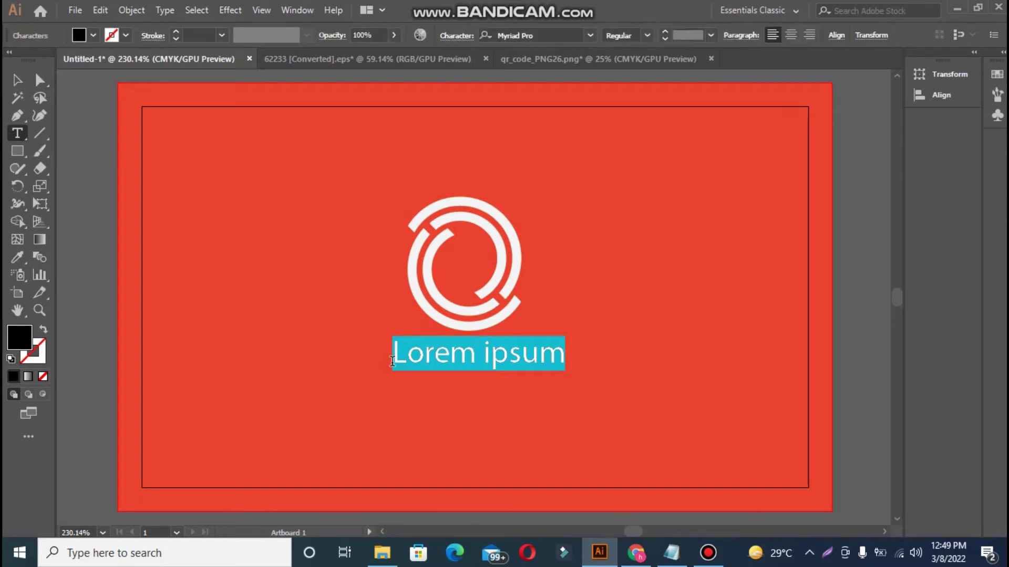
{"action": "type", "text": "WEBNEEL"}
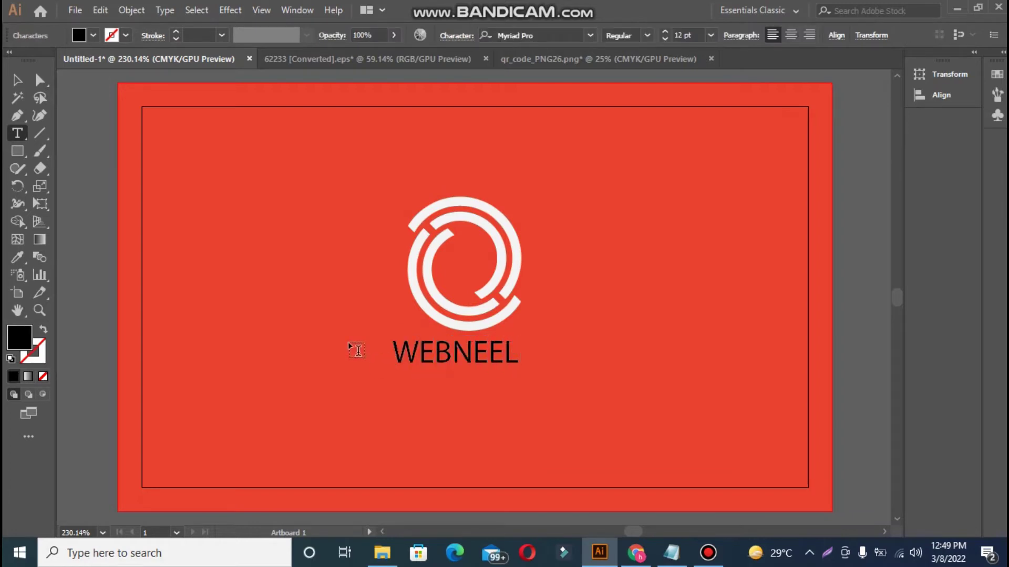
{"action": "left_click", "coordinate": [19, 79]}
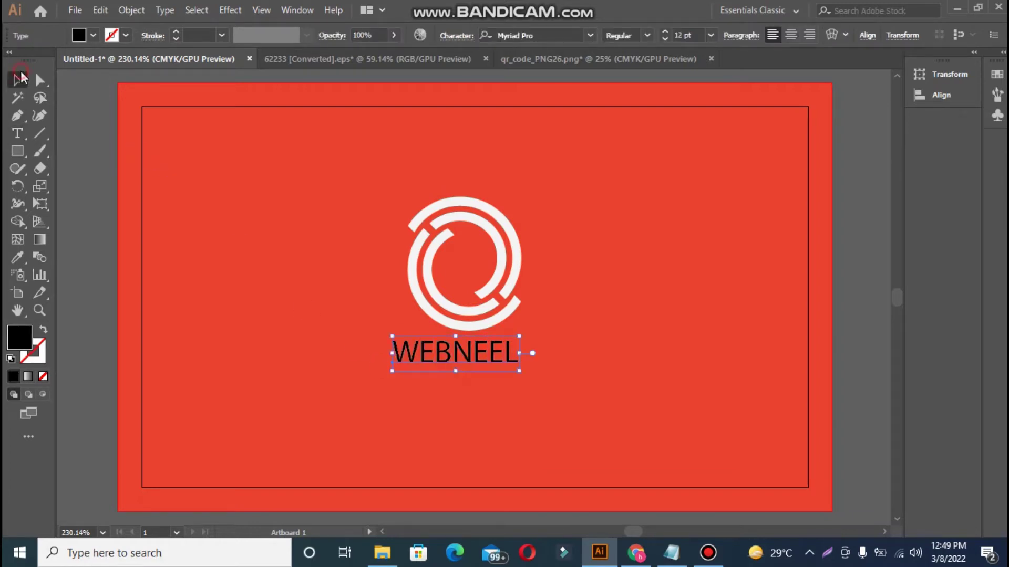
{"action": "left_click", "coordinate": [458, 37]}
{"action": "left_click", "coordinate": [462, 59]}
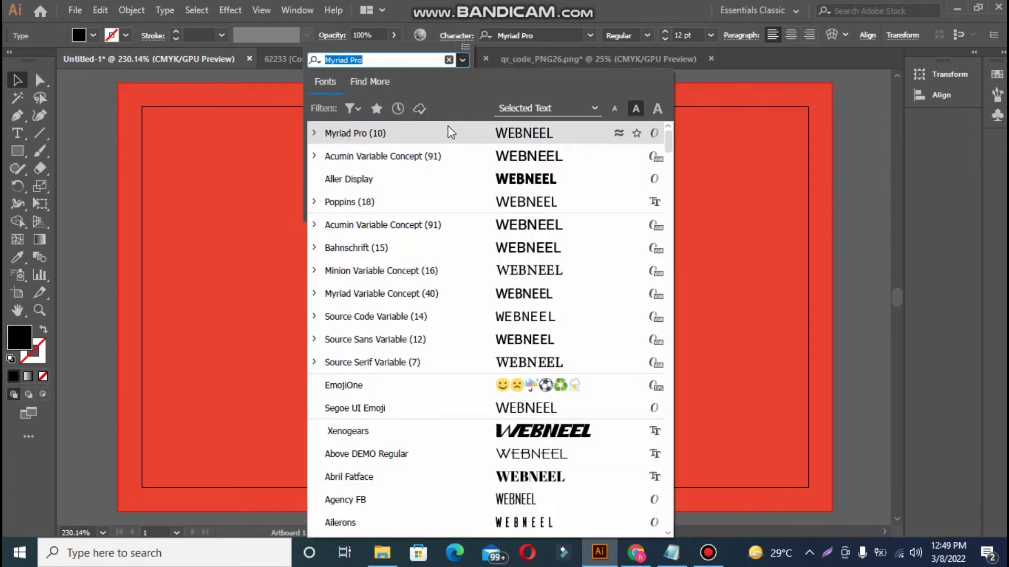
{"action": "left_click", "coordinate": [446, 179]}
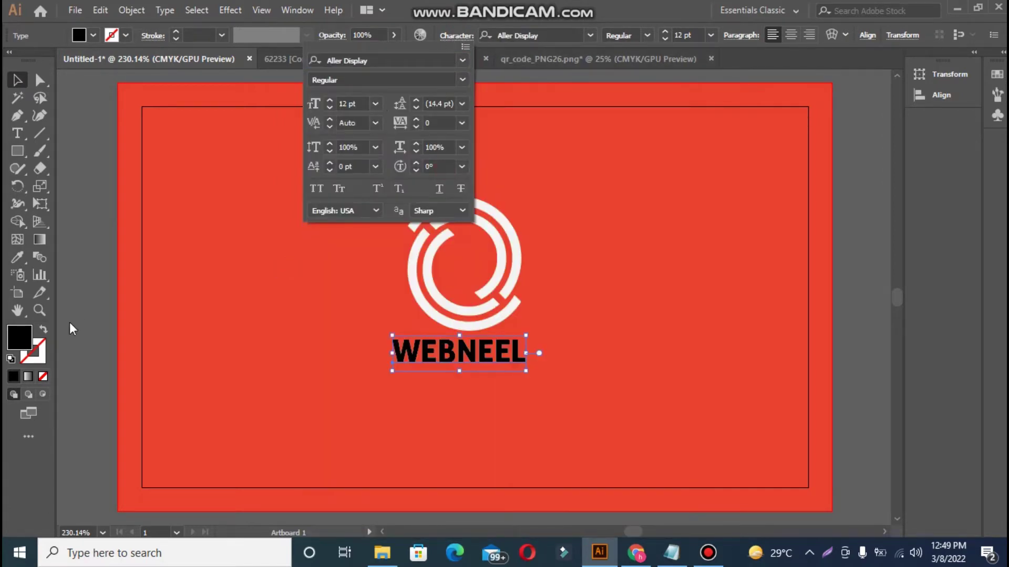
Step: Fill WEBNEEL near-white, nudge it down, and select it together with the logo
{"action": "double_click", "coordinate": [21, 339]}
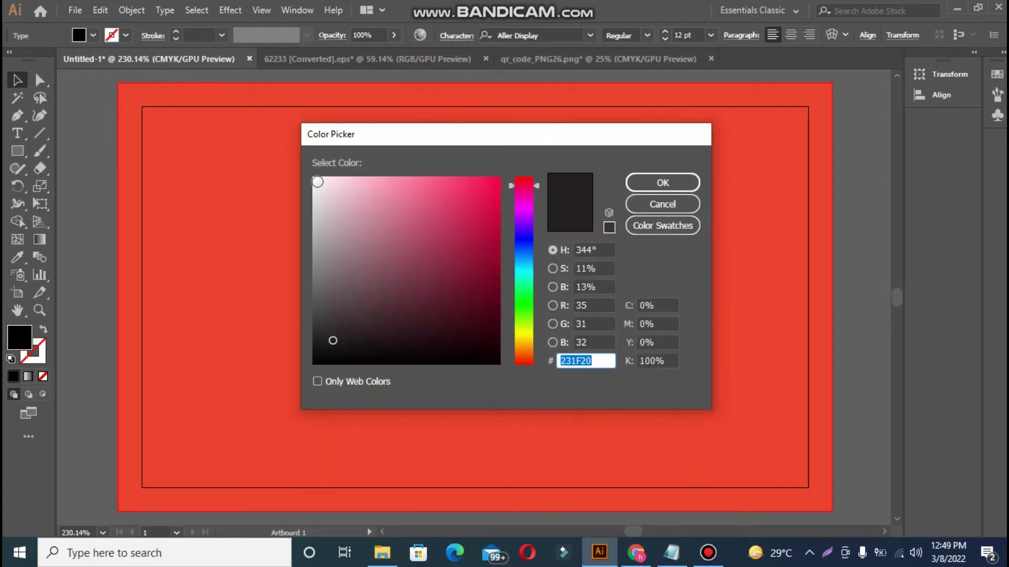
{"action": "type", "text": "F7F2F3"}
{"action": "left_click", "coordinate": [662, 182]}
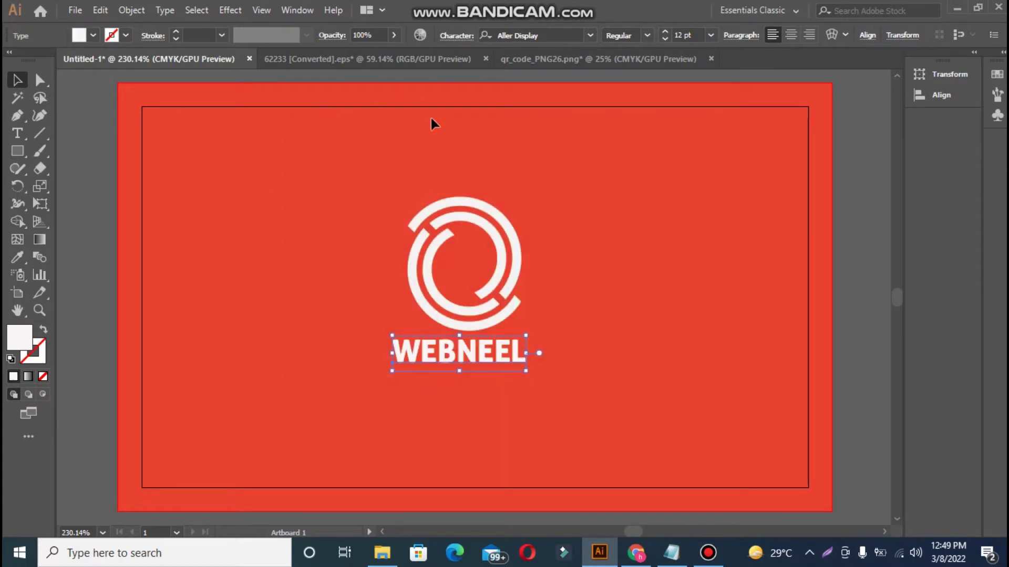
{"action": "key", "text": "Down"}
{"action": "key", "text": "Down"}
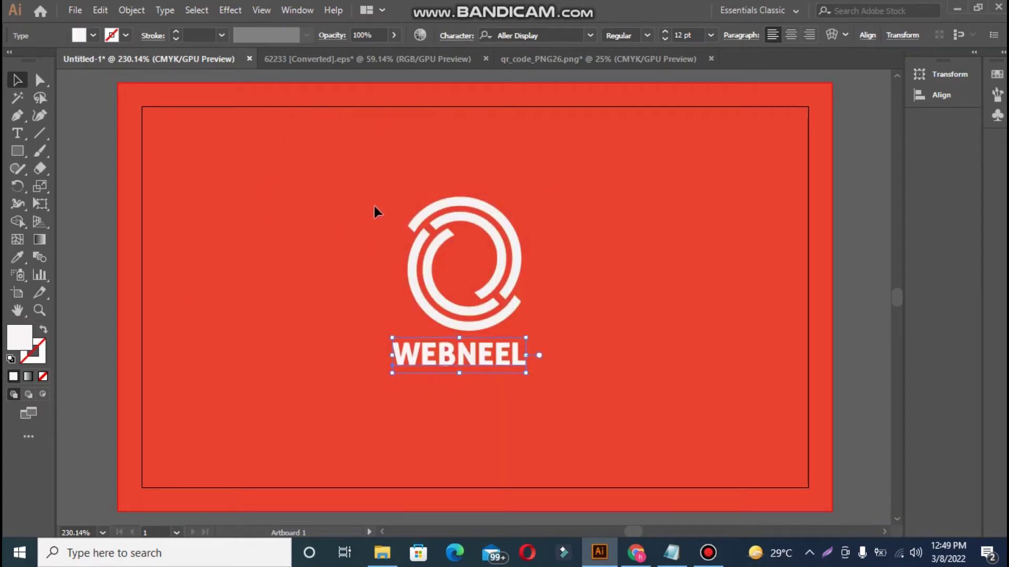
{"action": "left_click_drag", "start_coordinate": [374, 207], "coordinate": [490, 406]}
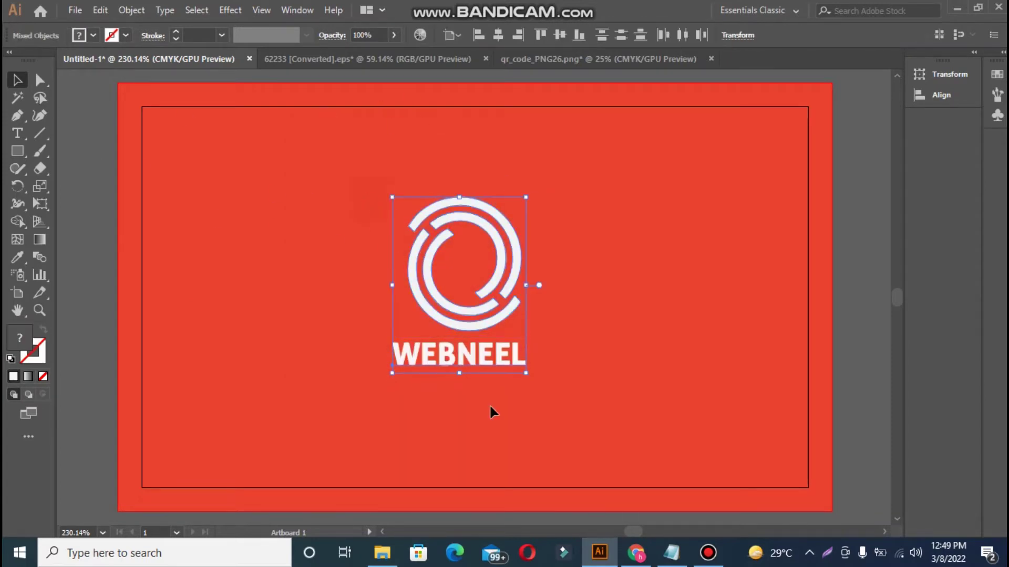
Step: Centre the logo and text horizontally, then group the logo paths and centre them vertically
{"action": "left_click", "coordinate": [499, 36]}
{"action": "left_click", "coordinate": [476, 201]}
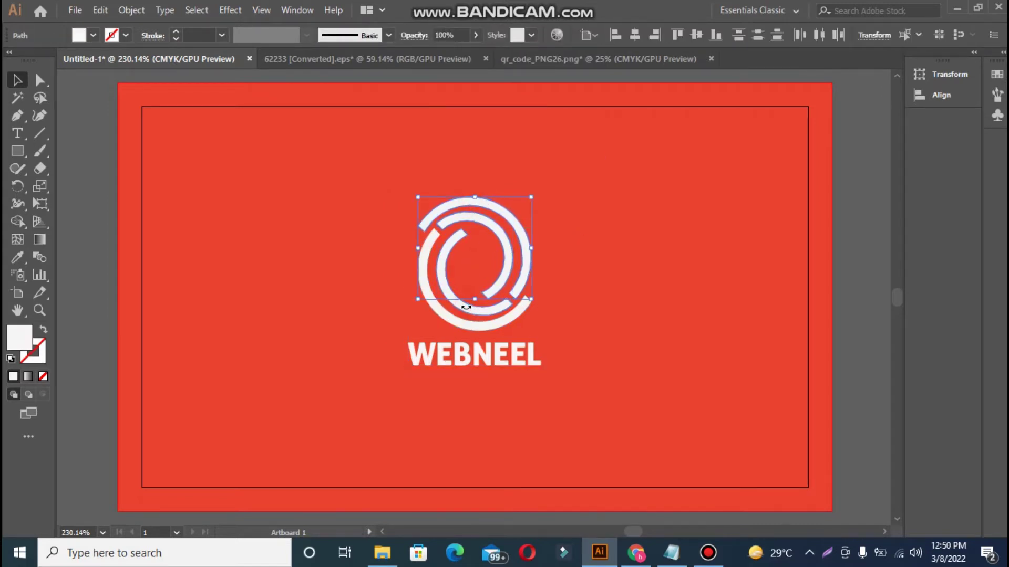
{"action": "left_click_drag", "start_coordinate": [467, 305], "coordinate": [468, 332]}
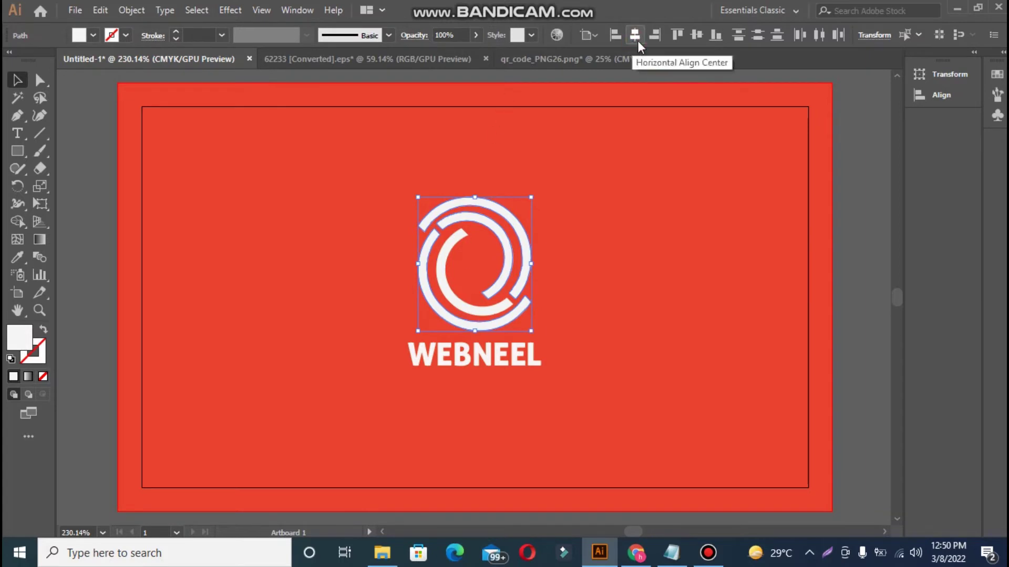
{"action": "left_click", "coordinate": [692, 36]}
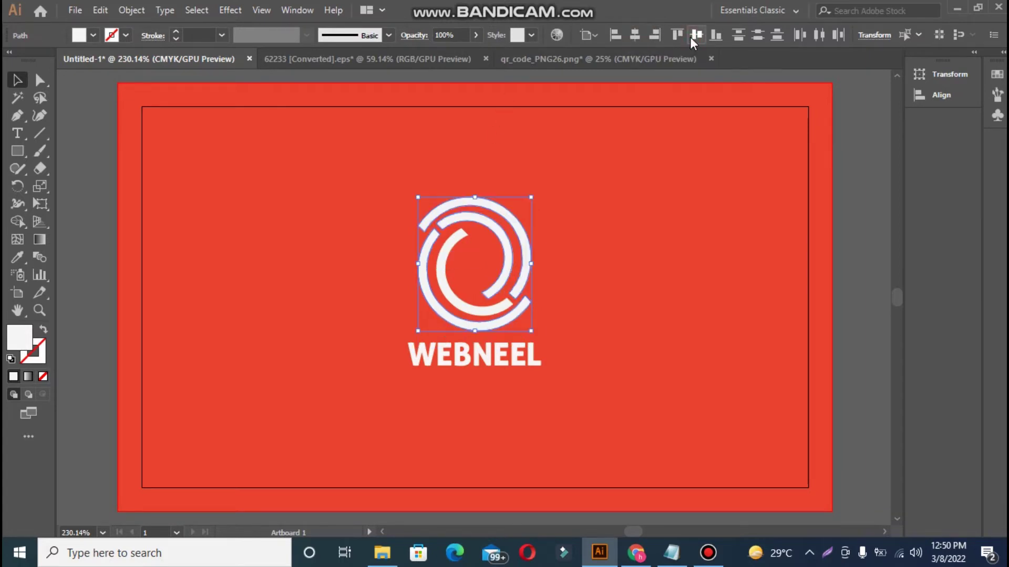
{"action": "left_click", "coordinate": [691, 37]}
{"action": "key", "text": "ctrl+z"}
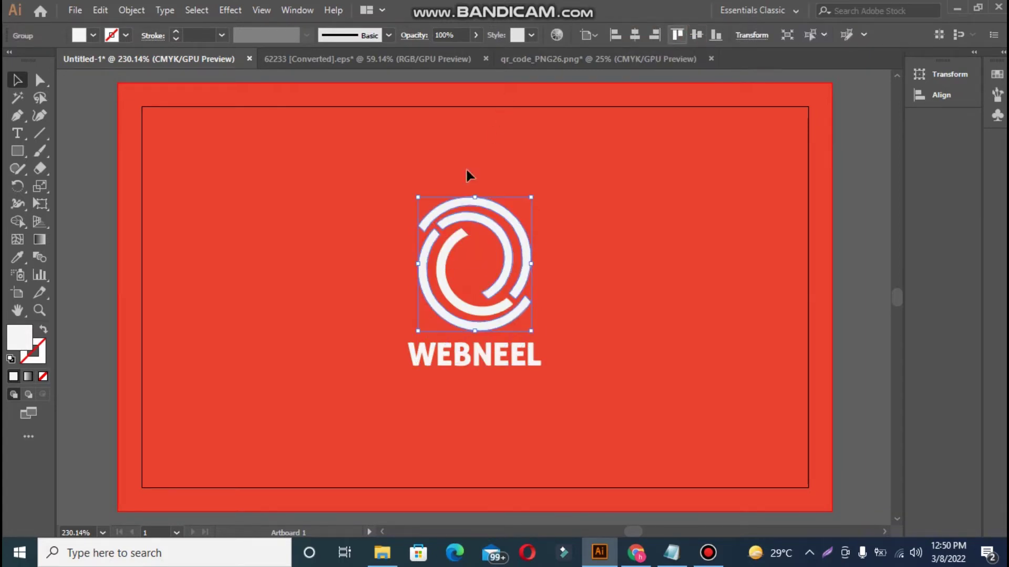
{"action": "left_click", "coordinate": [445, 290]}
{"action": "key", "text": "ctrl+g"}
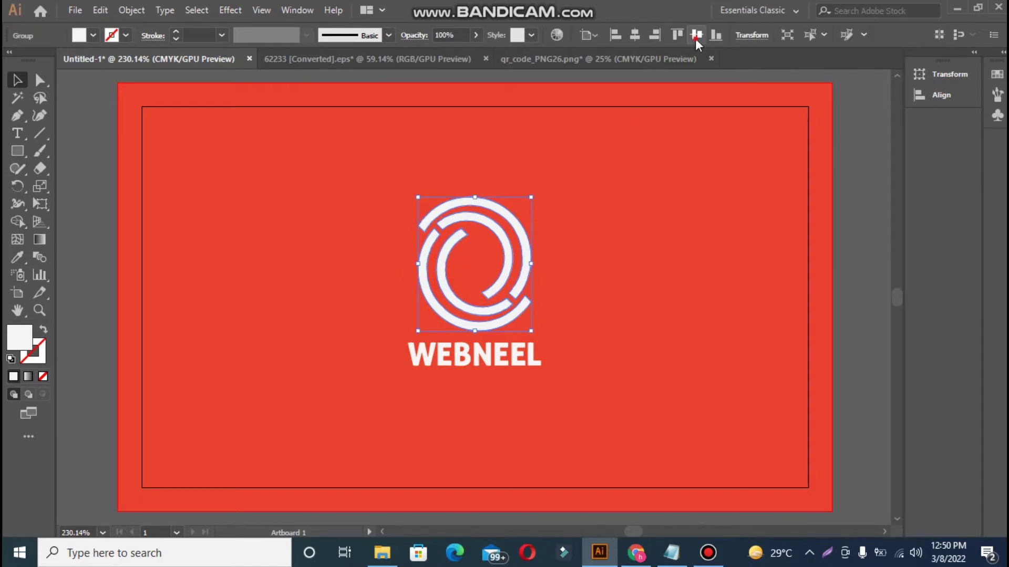
{"action": "left_click", "coordinate": [696, 35]}
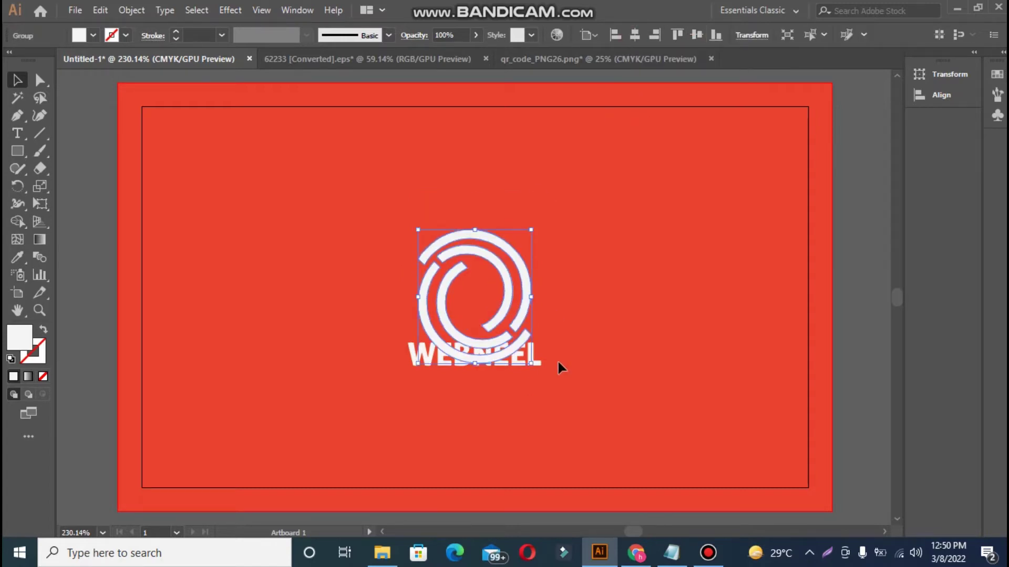
Step: Nudge WEBNEEL around beneath the logo, undoing the unwanted moves
{"action": "left_click", "coordinate": [537, 371]}
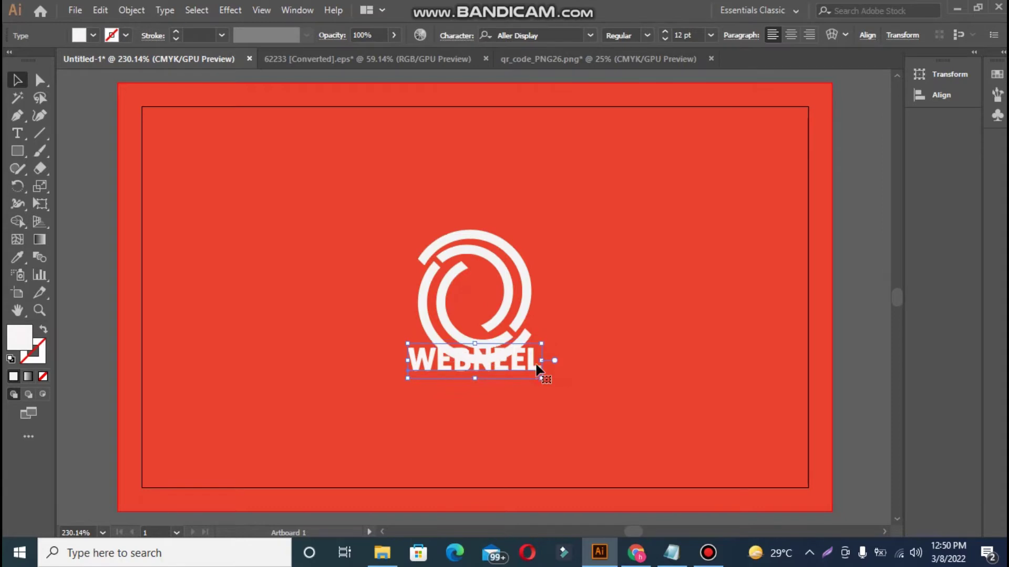
{"action": "key", "text": "Down"}
{"action": "key", "text": "Down"}
{"action": "key", "text": "Down"}
{"action": "key", "text": "Down"}
{"action": "key", "text": "Down"}
{"action": "key", "text": "Down"}
{"action": "key", "text": "Up"}
{"action": "key", "text": "Up"}
{"action": "key", "text": "Up"}
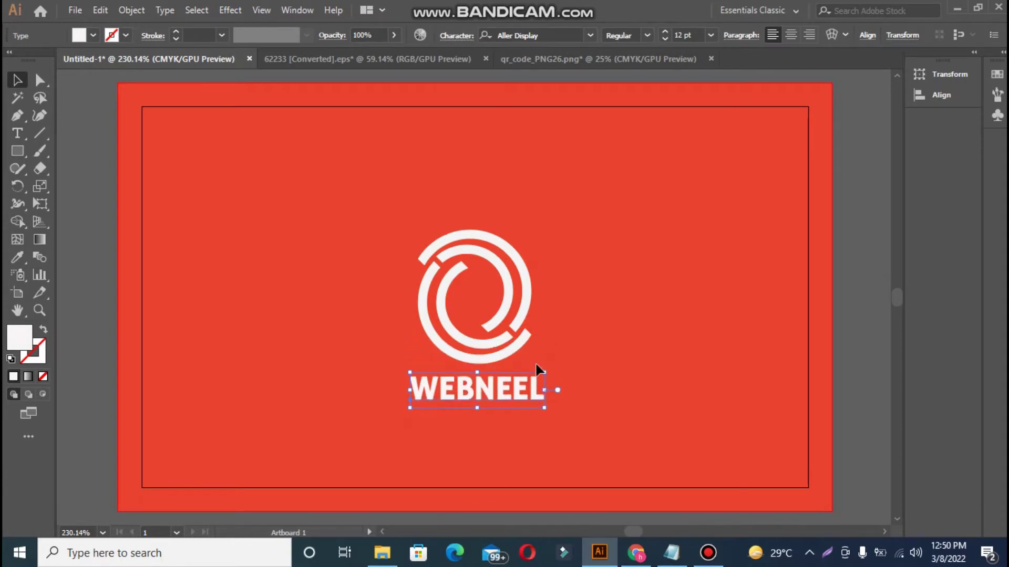
{"action": "key", "text": "Up"}
{"action": "key", "text": "Up"}
{"action": "key", "text": "Up"}
{"action": "key", "text": "Right"}
{"action": "key", "text": "Right"}
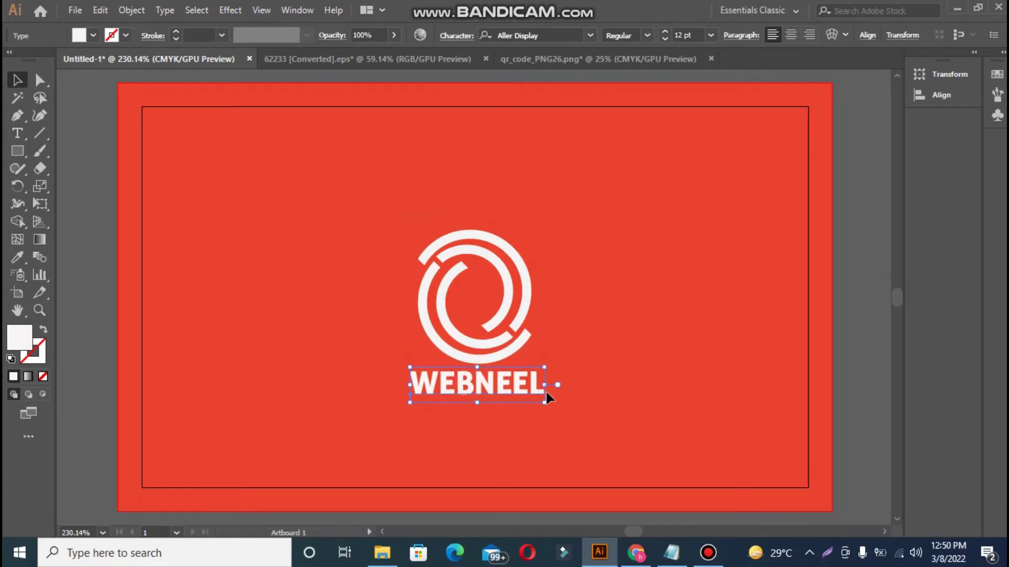
{"action": "key", "text": "ctrl+z"}
{"action": "key", "text": "ctrl+z"}
{"action": "key", "text": "ctrl+z"}
{"action": "key", "text": "ctrl+shift+z"}
{"action": "key", "text": "ctrl+shift+z"}
{"action": "key", "text": "ctrl+shift+z"}
{"action": "key", "text": "ctrl+shift+z"}
{"action": "key", "text": "ctrl+shift+z"}
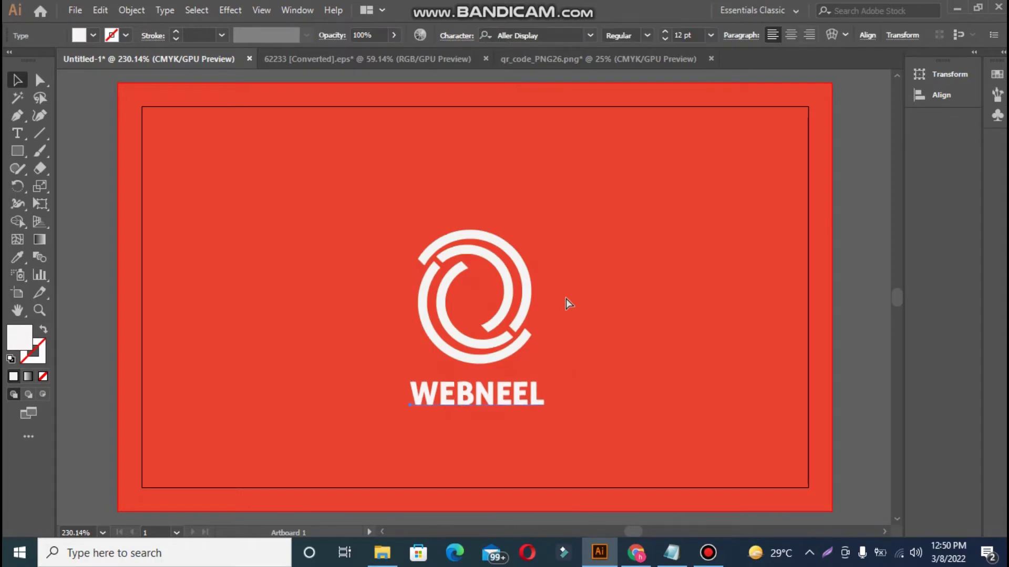
{"action": "key", "text": "Up"}
{"action": "key", "text": "Up"}
{"action": "key", "text": "Up"}
{"action": "key", "text": "Up"}
{"action": "key", "text": "Up"}
{"action": "key", "text": "Up"}
{"action": "key", "text": "Up"}
{"action": "key", "text": "Up"}
{"action": "key", "text": "Up"}
{"action": "key", "text": "Up"}
{"action": "key", "text": "Up"}
{"action": "key", "text": "Up"}
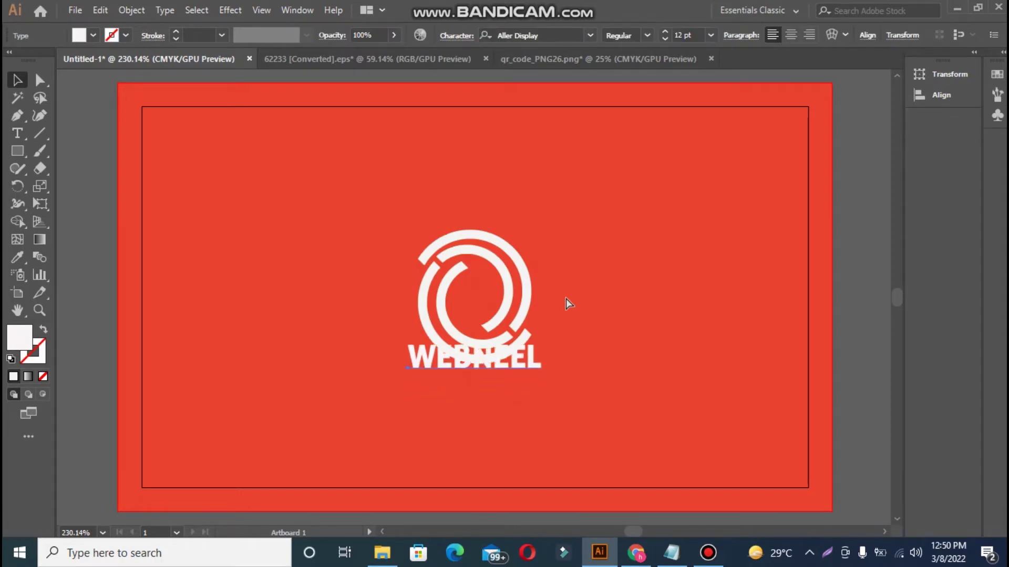
{"action": "key", "text": "ctrl+z"}
{"action": "key", "text": "ctrl+z"}
{"action": "key", "text": "ctrl+z"}
{"action": "key", "text": "ctrl+z"}
{"action": "key", "text": "ctrl+z"}
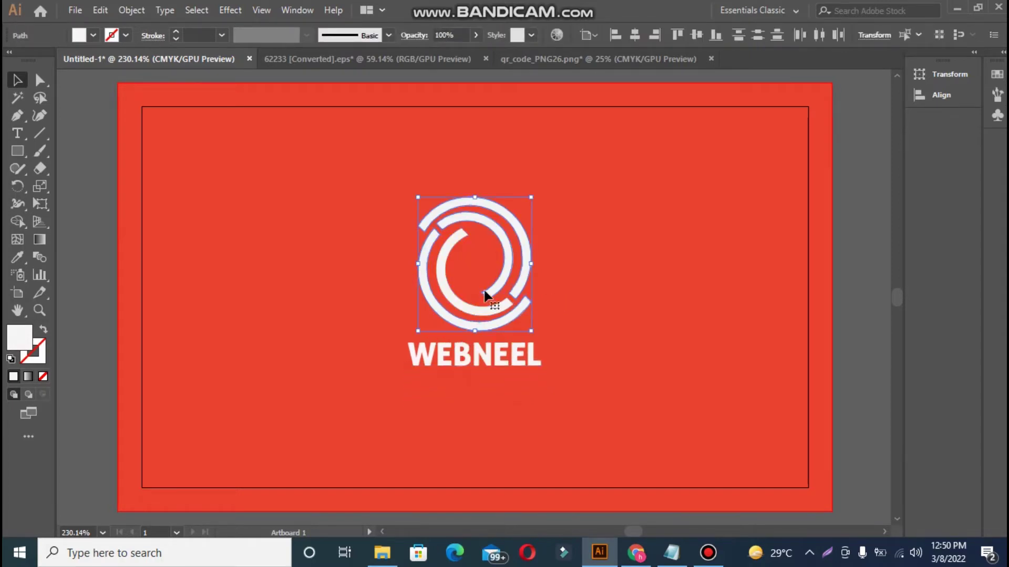
{"action": "key", "text": "ctrl+z"}
Step: Centre-align the WEBNEEL paragraph and centre it horizontally under the logo
{"action": "left_click", "coordinate": [428, 304]}
{"action": "left_click", "coordinate": [441, 215], "text": "shift"}
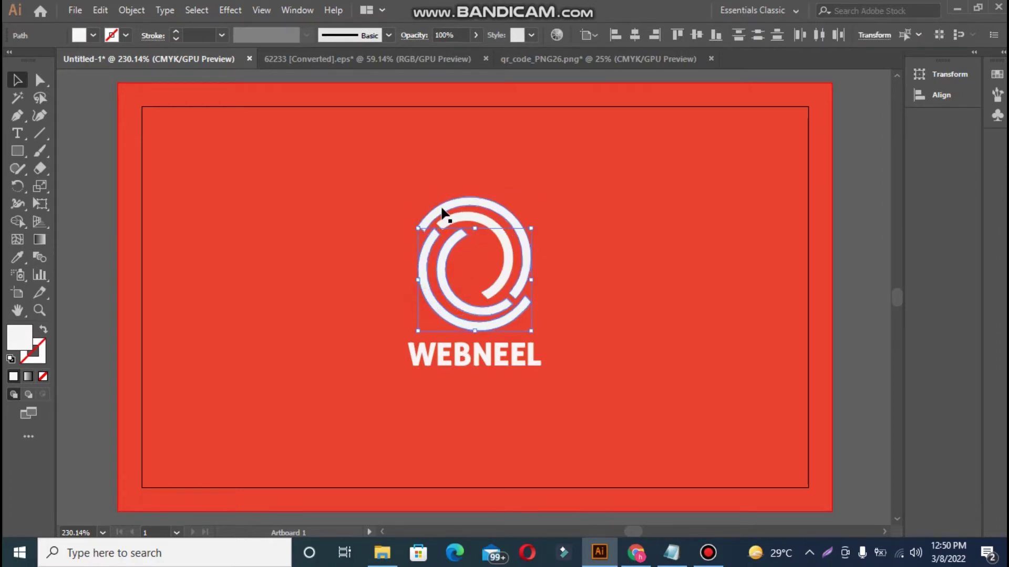
{"action": "left_click", "coordinate": [493, 356], "text": "shift"}
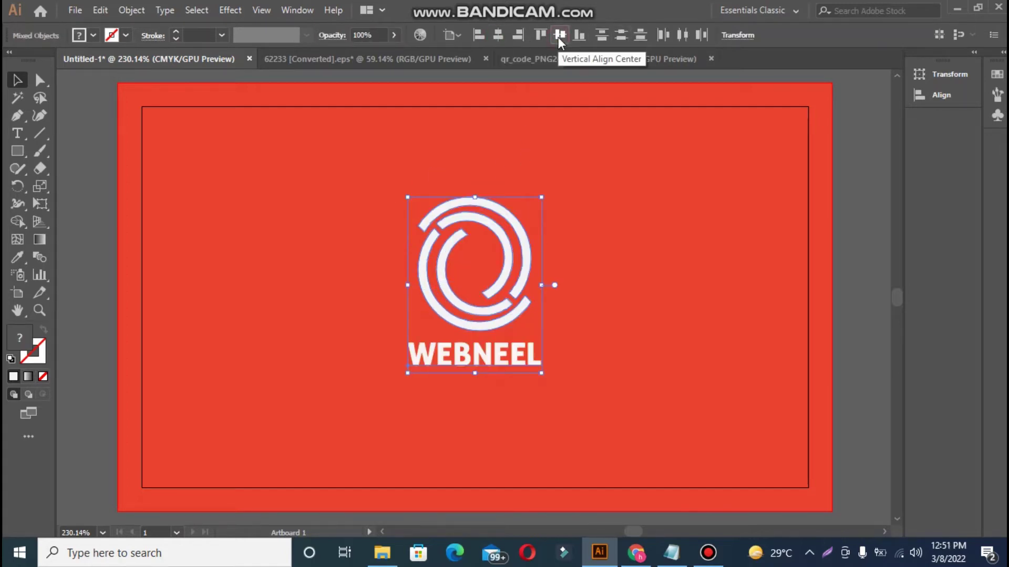
{"action": "left_click", "coordinate": [597, 295]}
{"action": "left_click", "coordinate": [416, 353]}
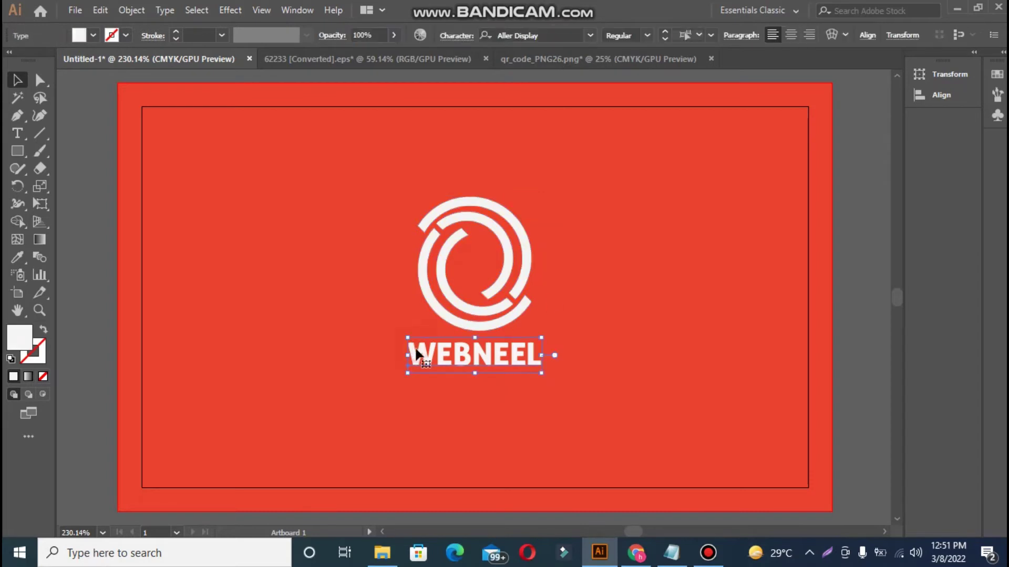
{"action": "left_click", "coordinate": [790, 35]}
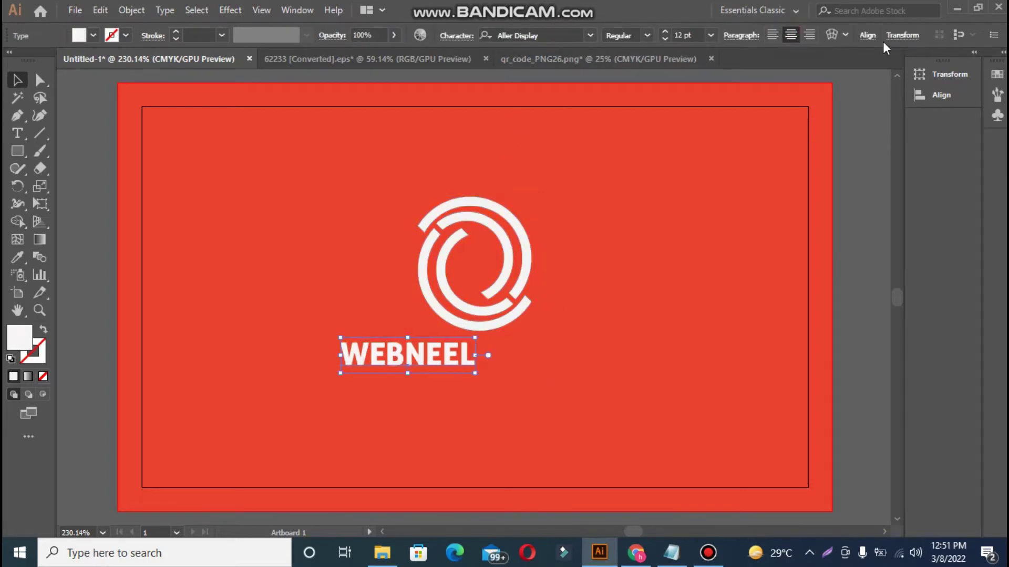
{"action": "left_click", "coordinate": [868, 35]}
{"action": "left_click", "coordinate": [737, 79]}
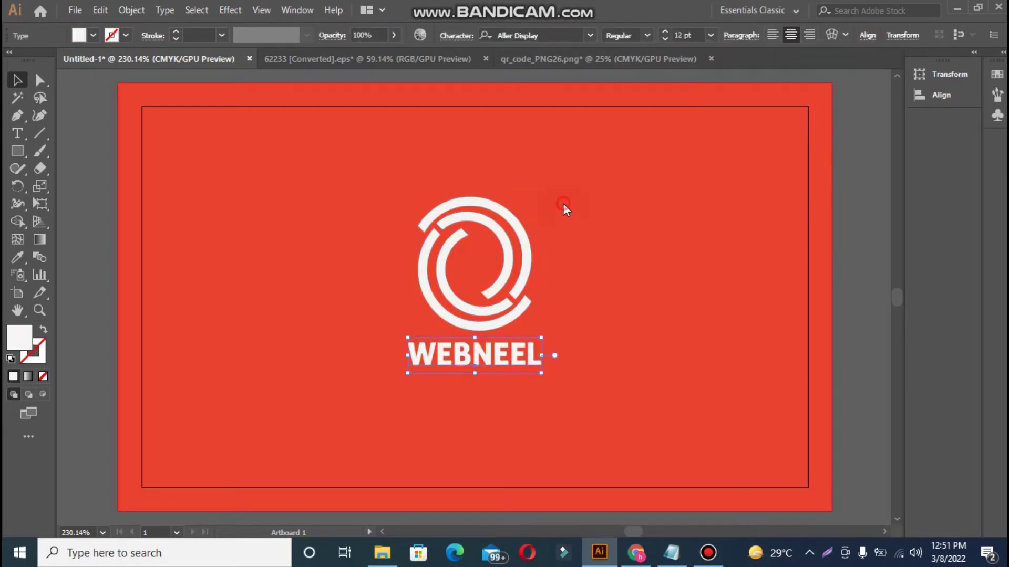
Step: Recentre the logo group vertically and move WEBNEEL slightly lower beneath it
{"action": "left_click_drag", "start_coordinate": [399, 203], "coordinate": [543, 322]}
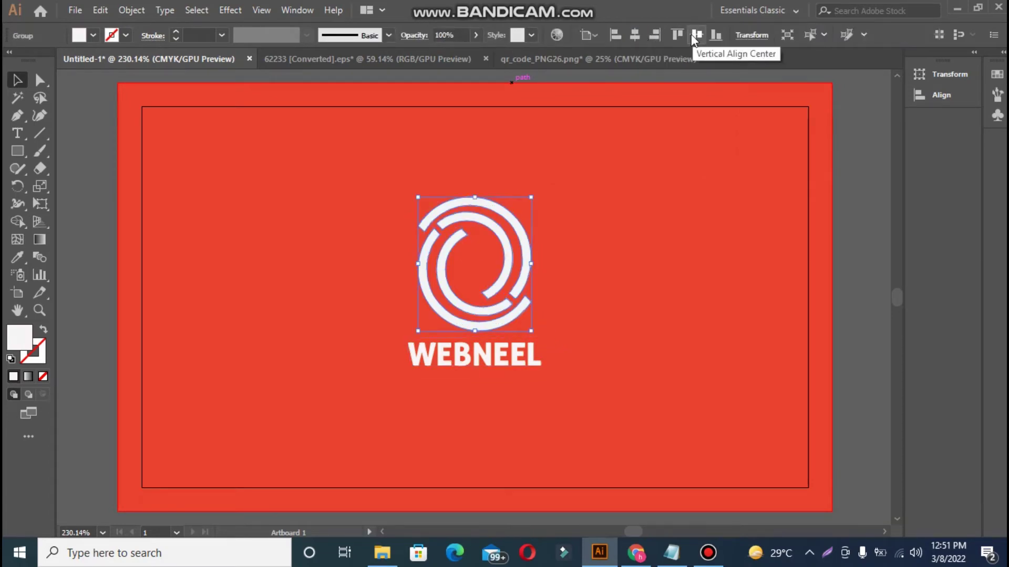
{"action": "left_click", "coordinate": [696, 35]}
{"action": "left_click", "coordinate": [541, 327]}
{"action": "left_click_drag", "start_coordinate": [524, 357], "coordinate": [530, 388]}
{"action": "left_click", "coordinate": [580, 394]}
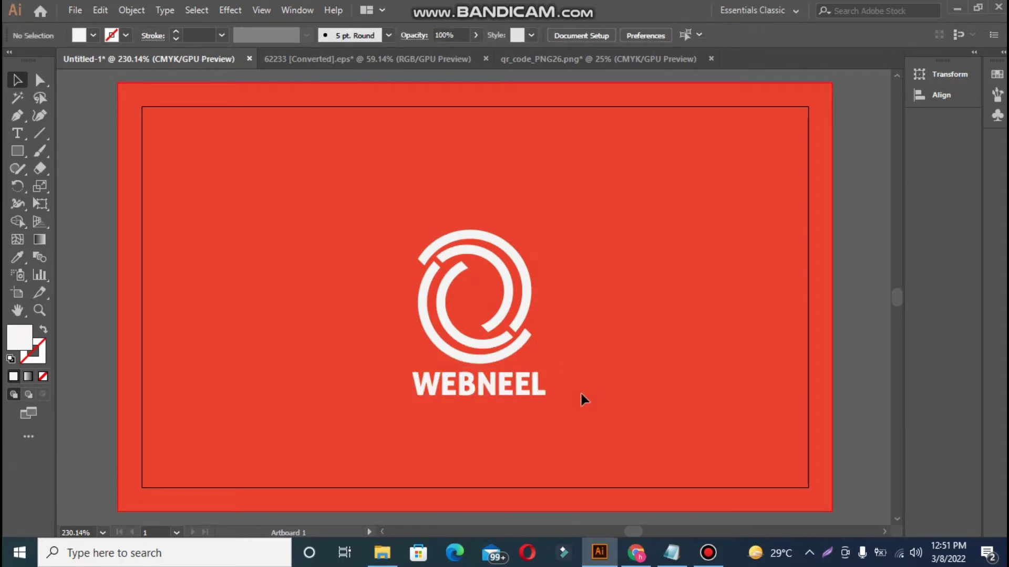
{"action": "left_click", "coordinate": [538, 389]}
{"action": "left_click", "coordinate": [635, 379]}
{"action": "scroll", "coordinate": [635, 379], "scroll_direction": "down", "scroll_amount": 1}
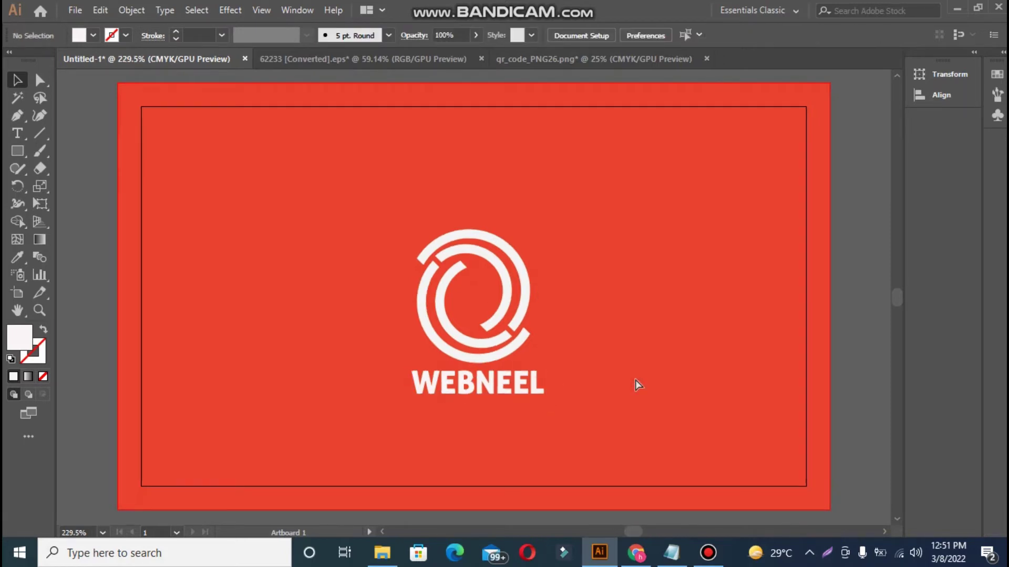
Step: Select the card artwork and try duplicating the artboard rightward, undoing the misplaced copy
{"action": "key", "text": "ctrl+minus"}
{"action": "key", "text": "ctrl+minus"}
{"action": "key", "text": "ctrl+minus"}
{"action": "key", "text": "ctrl+minus"}
{"action": "key", "text": "ctrl+minus"}
{"action": "key", "text": "ctrl+minus"}
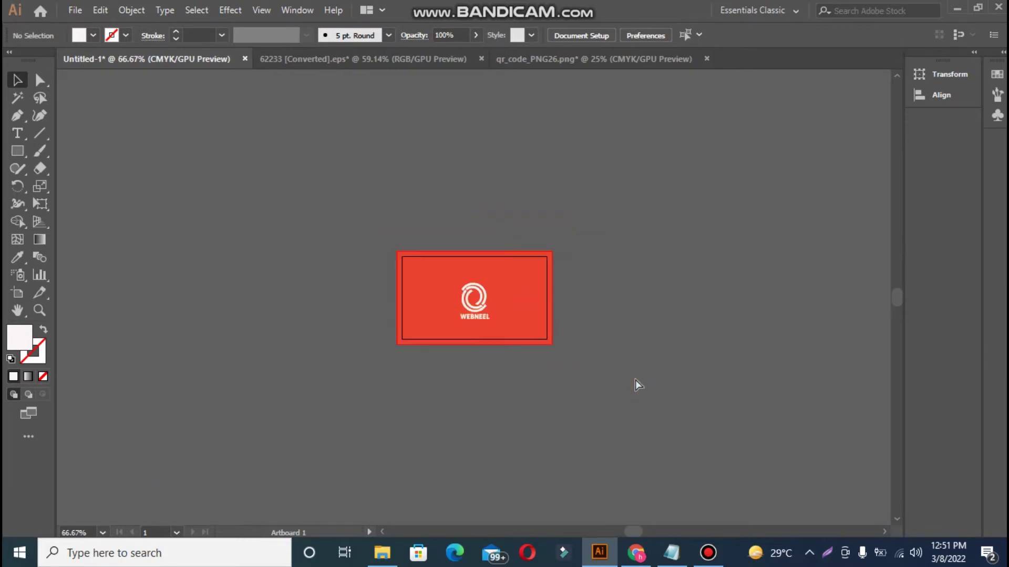
{"action": "key", "text": "ctrl+plus"}
{"action": "key", "text": "ctrl+plus"}
{"action": "key", "text": "ctrl+plus"}
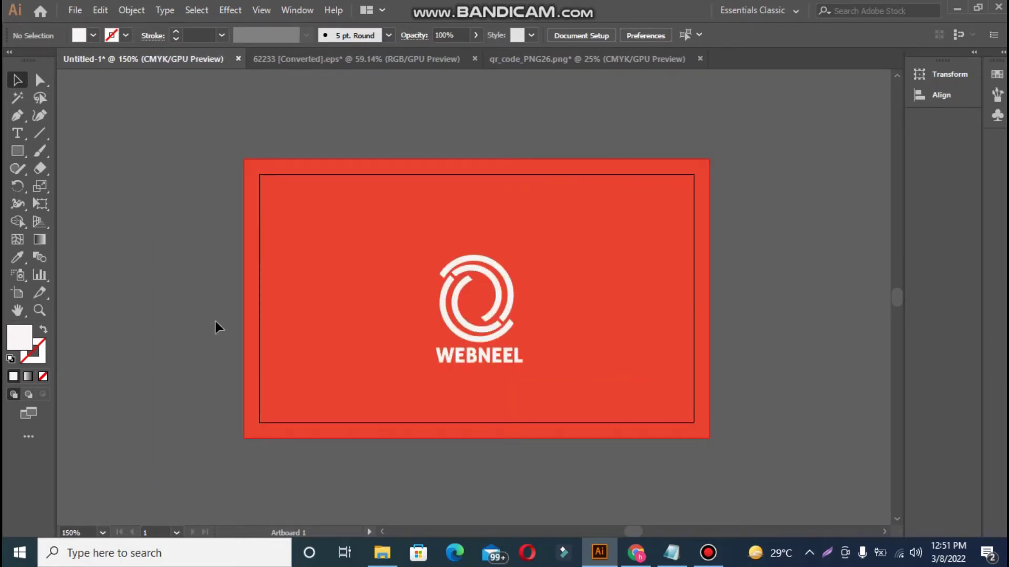
{"action": "key", "text": "ctrl+a"}
{"action": "left_click", "coordinate": [200, 304]}
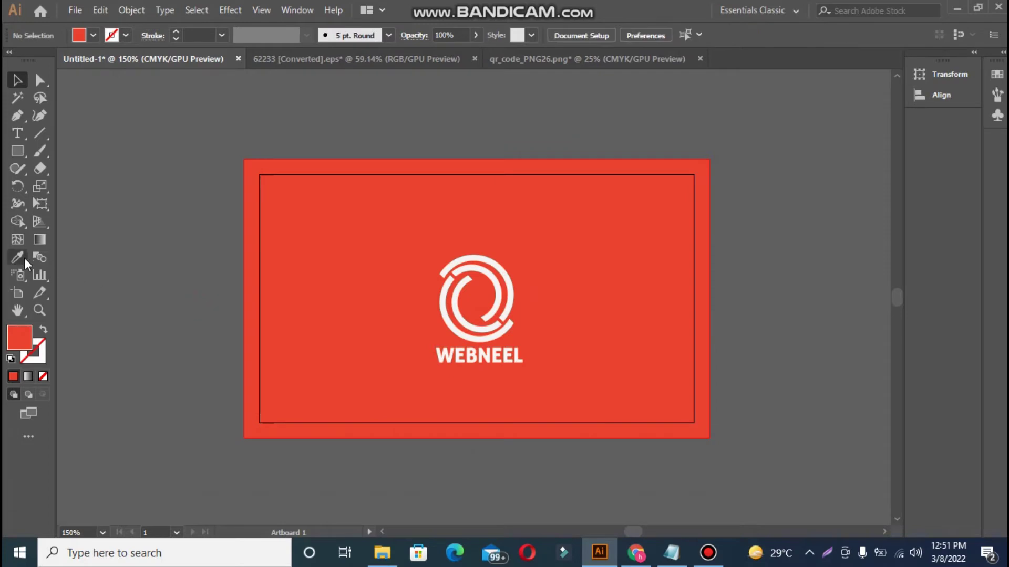
{"action": "left_click", "coordinate": [23, 290]}
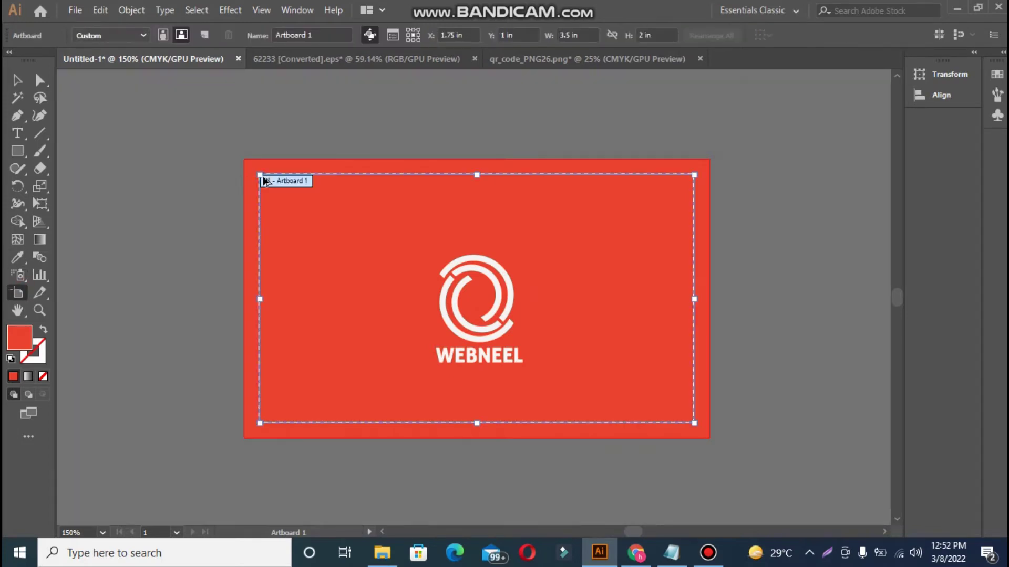
{"action": "left_click_drag", "start_coordinate": [264, 181], "coordinate": [743, 169]}
{"action": "key", "text": "ctrl+z"}
{"action": "key", "text": "ctrl+z"}
Step: Duplicate the card artboard with its artwork just right of the first card
{"action": "key", "text": "ctrl+minus"}
{"action": "left_click_drag", "start_coordinate": [519, 264], "coordinate": [834, 267]}
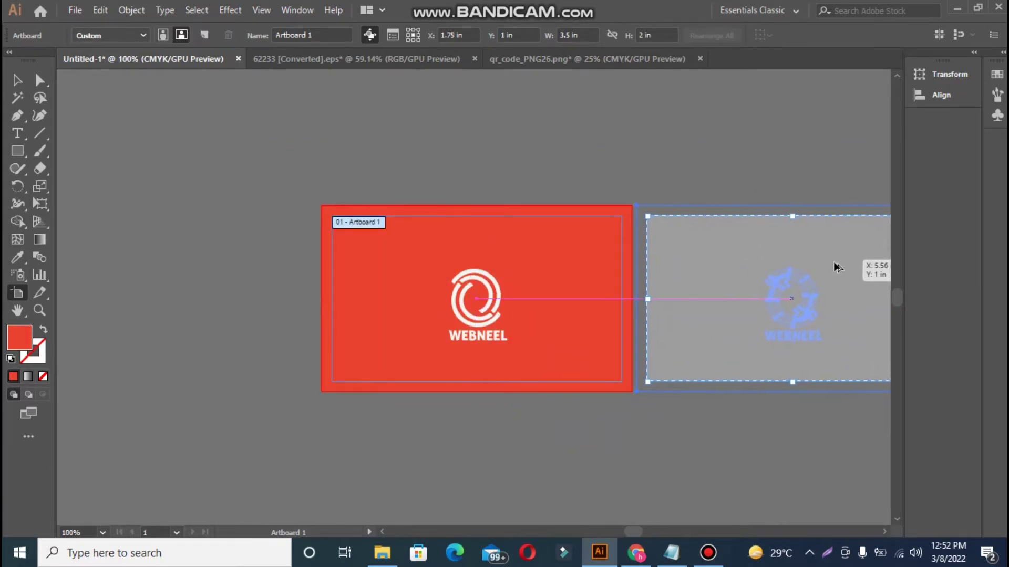
{"action": "left_click_drag", "start_coordinate": [834, 267], "coordinate": [834, 264]}
{"action": "left_click", "coordinate": [11, 80]}
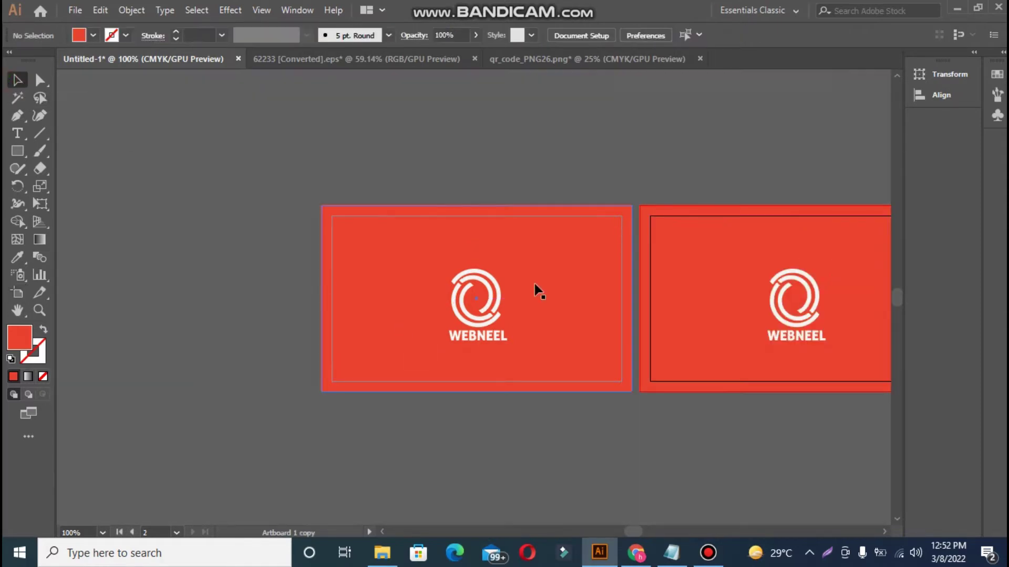
{"action": "left_click", "coordinate": [725, 302]}
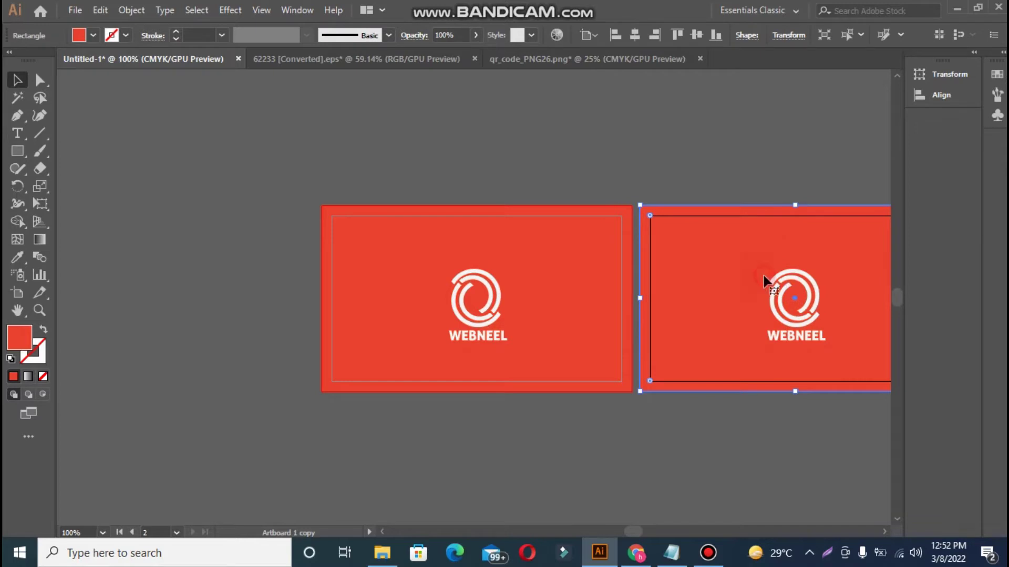
{"action": "key", "text": "ctrl+shift+a"}
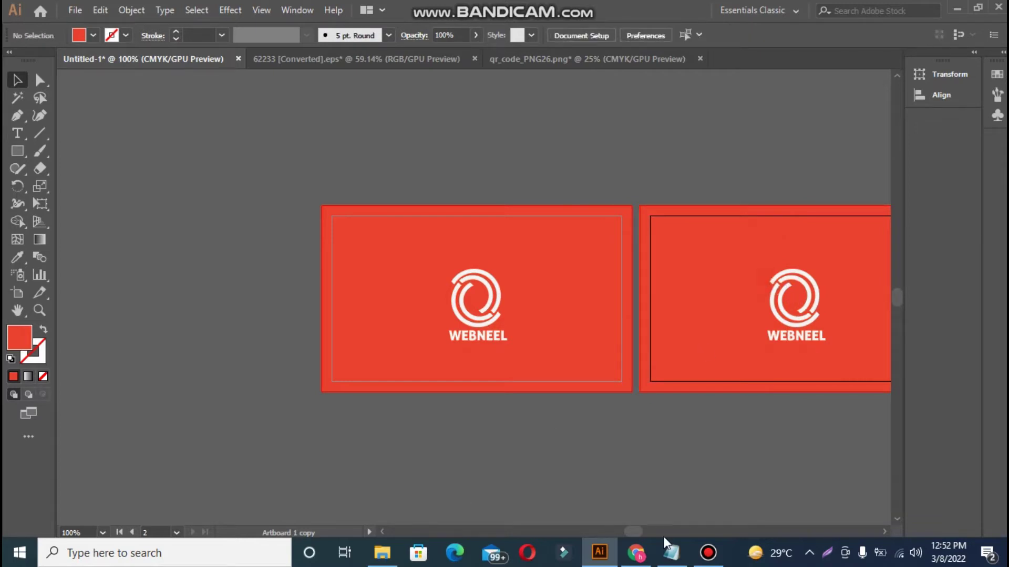
Step: Delete the logo from the second card and shrink its red background to the top half
{"action": "scroll", "coordinate": [650, 533], "scroll_direction": "right", "scroll_amount": 5}
{"action": "scroll", "coordinate": [639, 534], "scroll_direction": "up", "scroll_amount": 2}
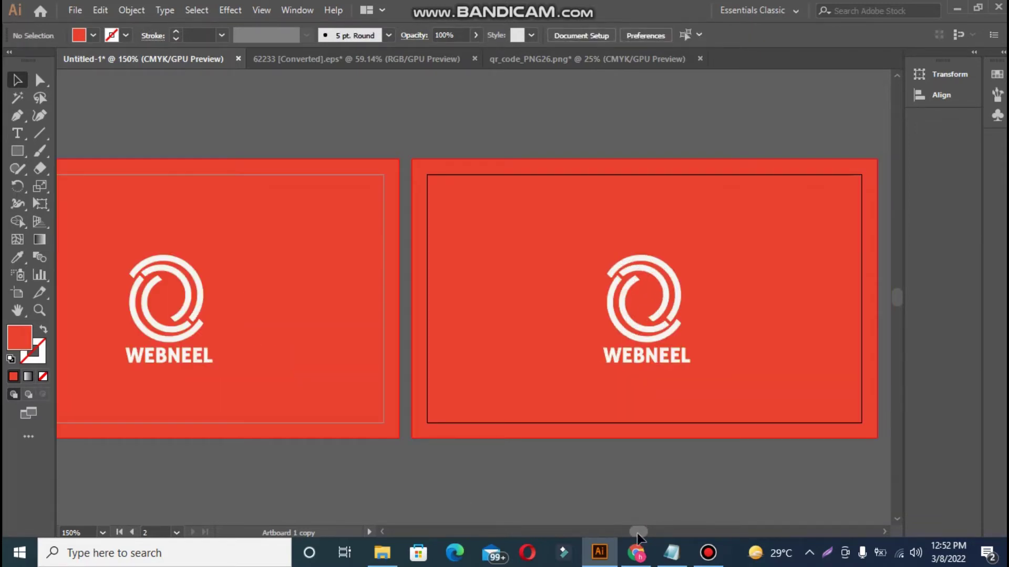
{"action": "left_click", "coordinate": [687, 347]}
{"action": "key", "text": "Delete"}
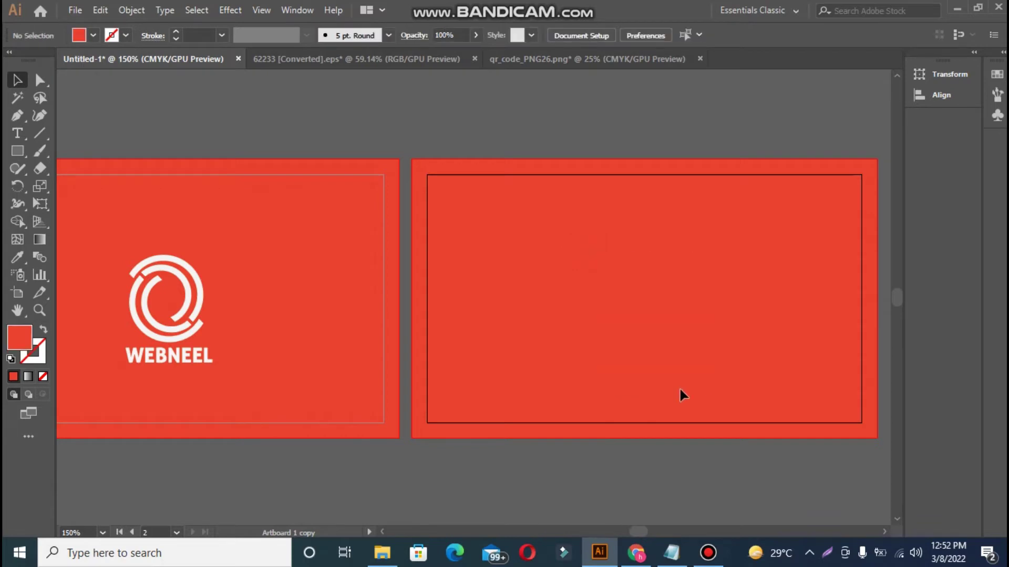
{"action": "left_click", "coordinate": [453, 382]}
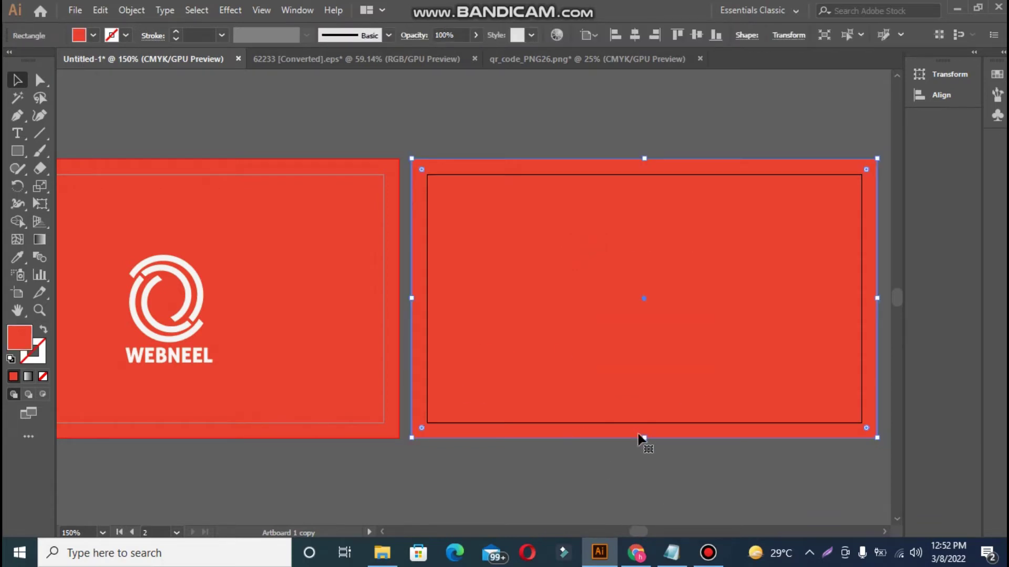
{"action": "mouse_move", "coordinate": [642, 438]}
{"action": "left_mouse_down"}
{"action": "mouse_move", "coordinate": [624, 261]}
{"action": "mouse_move", "coordinate": [646, 307]}
{"action": "mouse_move", "coordinate": [644, 275]}
{"action": "left_mouse_up"}
Step: Copy the red rectangle into the lower half and fill it near-white F2F2F2
{"action": "left_click_drag", "start_coordinate": [494, 218], "coordinate": [493, 376]}
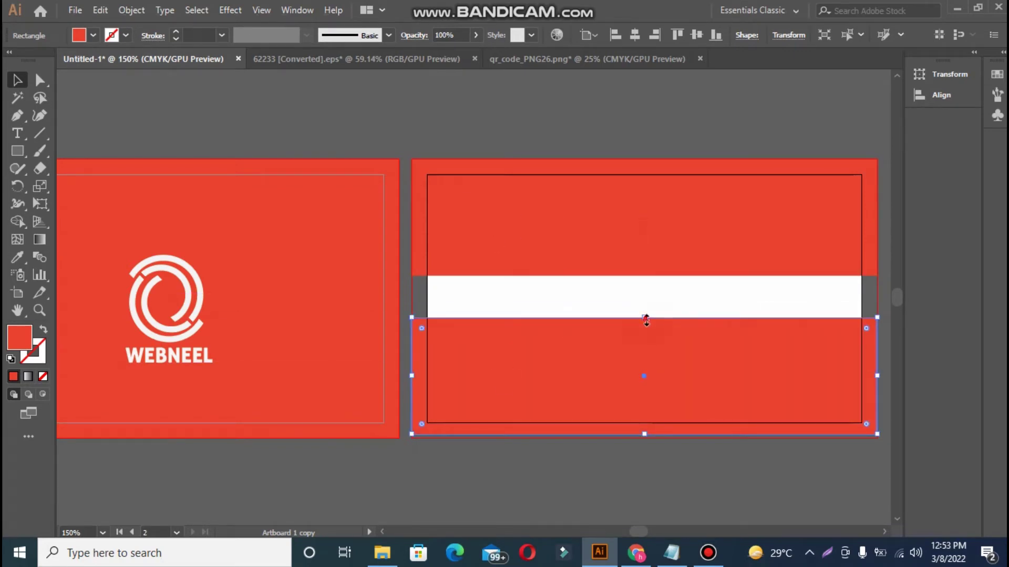
{"action": "left_click_drag", "start_coordinate": [646, 319], "coordinate": [645, 299]}
{"action": "left_click", "coordinate": [638, 258]}
{"action": "left_click", "coordinate": [644, 298]}
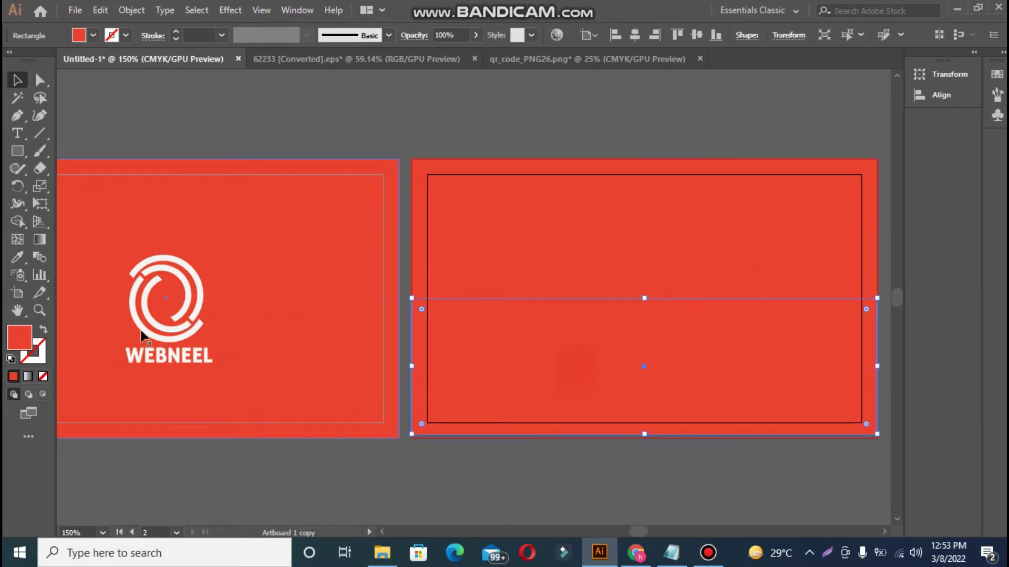
{"action": "double_click", "coordinate": [20, 338]}
{"action": "left_click", "coordinate": [314, 185]}
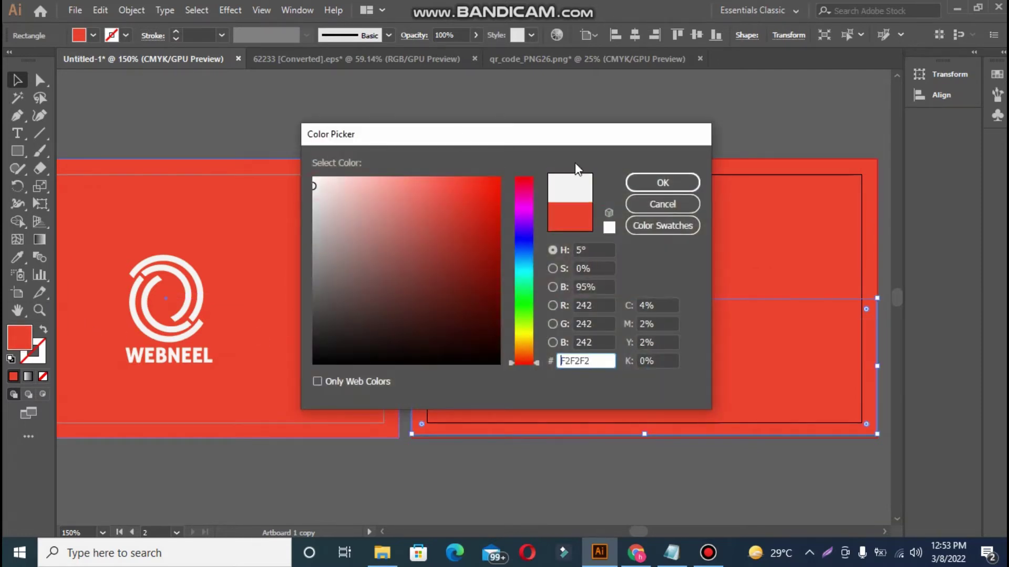
{"action": "left_click", "coordinate": [657, 183]}
Step: Adjust the red and near-white band edges so they meet cleanly
{"action": "left_click", "coordinate": [636, 110]}
{"action": "left_click", "coordinate": [626, 242]}
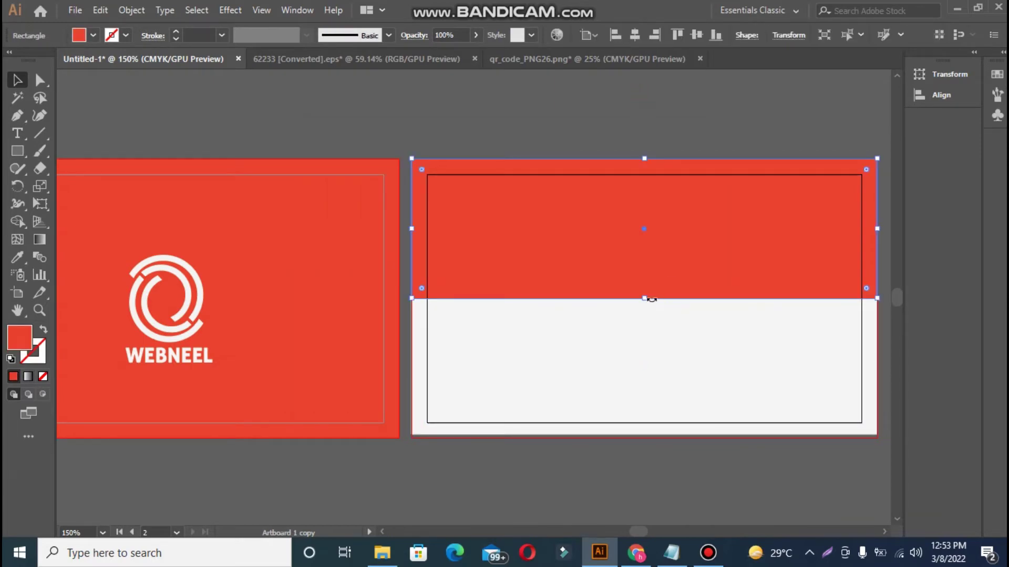
{"action": "left_click_drag", "start_coordinate": [646, 300], "coordinate": [644, 284]}
{"action": "left_click", "coordinate": [647, 307]}
{"action": "left_click", "coordinate": [604, 134]}
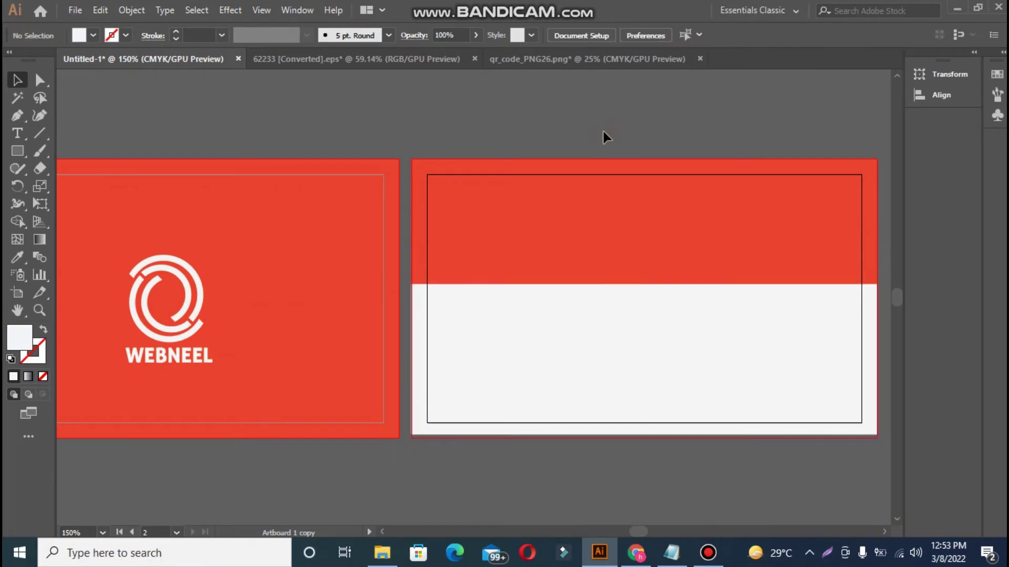
Step: Type the person's name in the red band, centre it horizontally and nudge it down
{"action": "left_click", "coordinate": [16, 138]}
{"action": "left_click", "coordinate": [575, 213]}
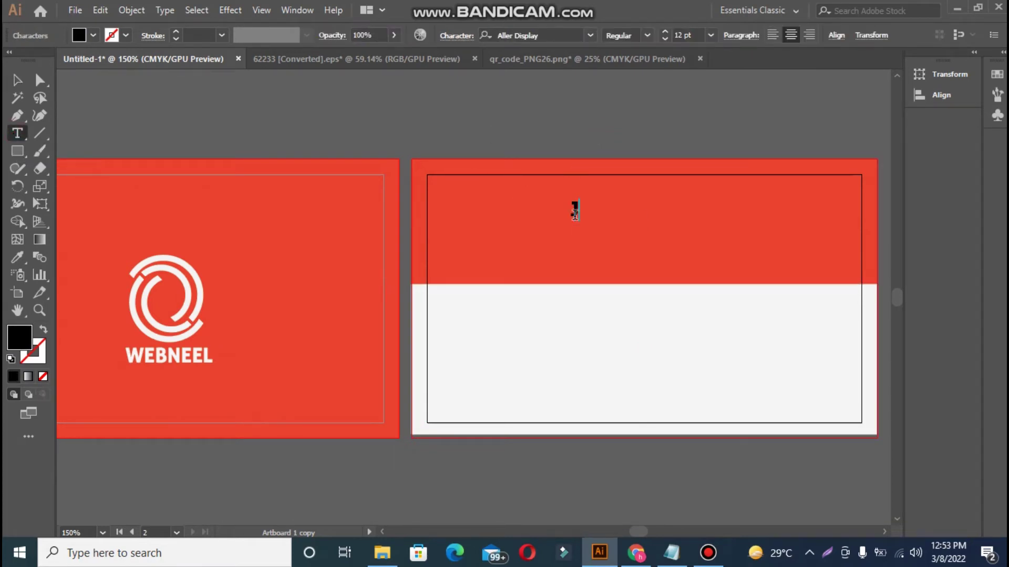
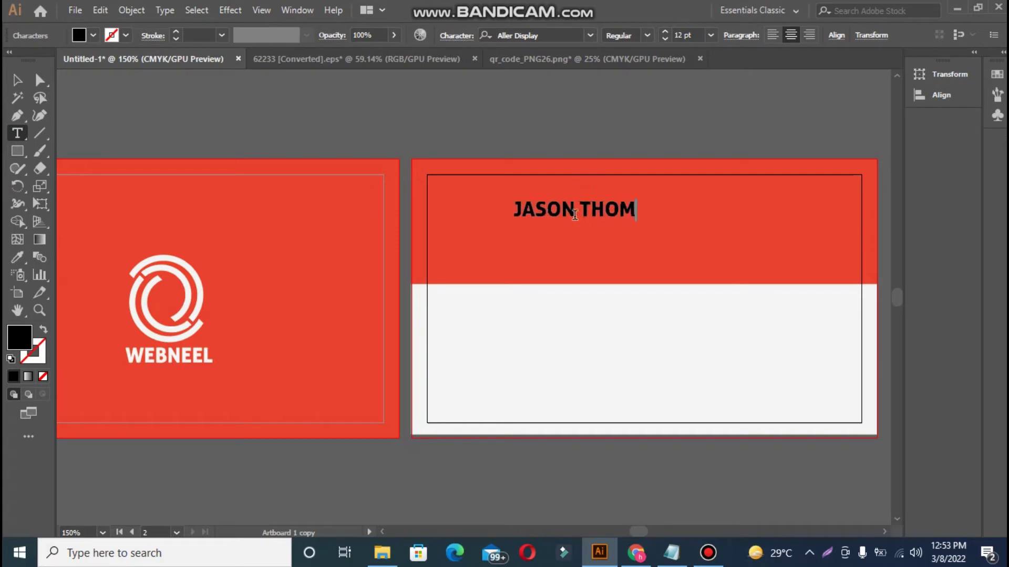
{"action": "left_click", "coordinate": [13, 82]}
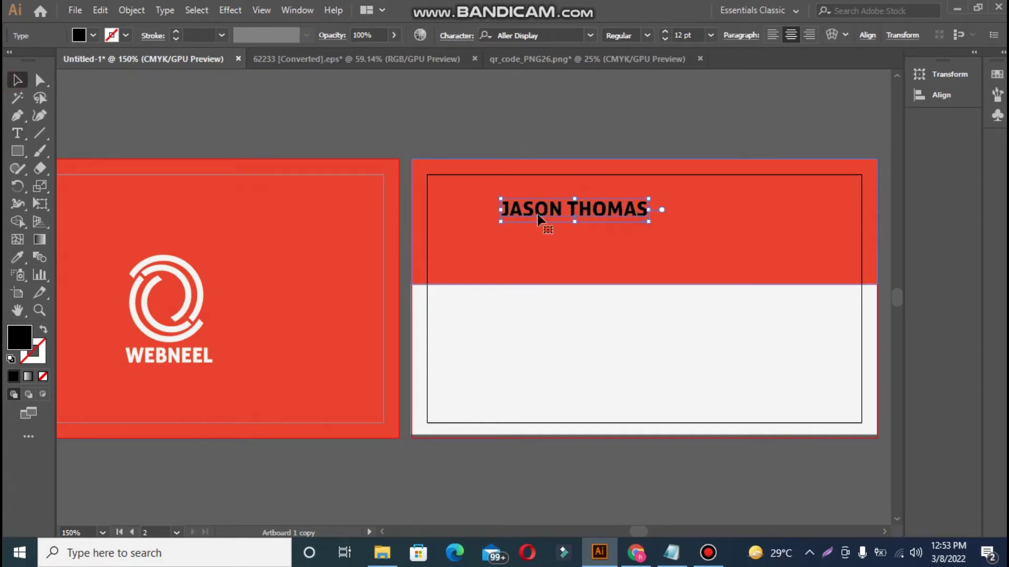
{"action": "left_click", "coordinate": [863, 40]}
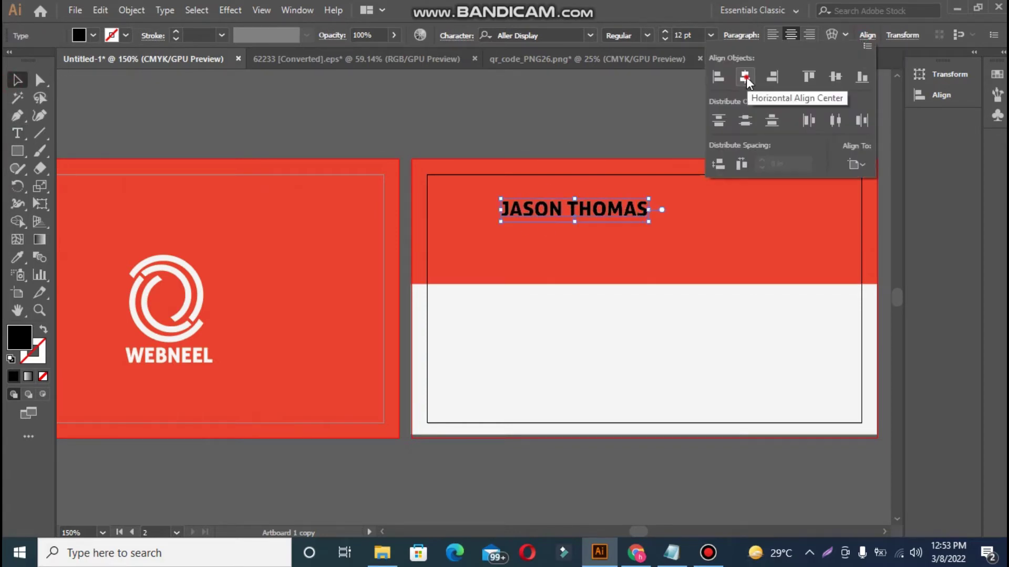
{"action": "left_click", "coordinate": [745, 76]}
{"action": "key", "text": "Down"}
{"action": "key", "text": "Down"}
{"action": "key", "text": "Down"}
{"action": "key", "text": "Down"}
{"action": "key", "text": "Down"}
{"action": "key", "text": "Down"}
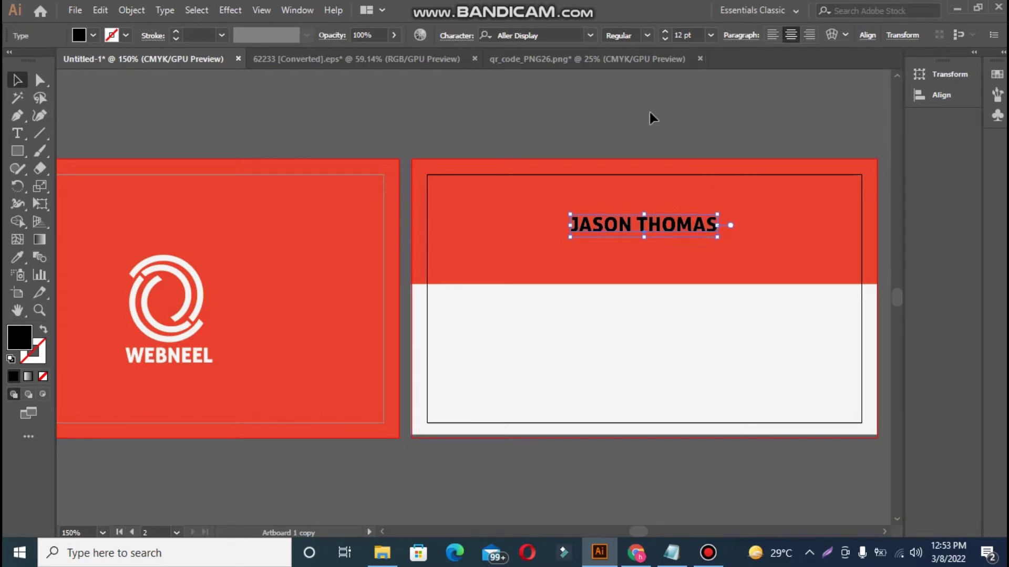
Step: Add a CREATIVE DESIGNER line under the name and centre it horizontally
{"action": "left_click", "coordinate": [18, 135]}
{"action": "left_click", "coordinate": [574, 243]}
{"action": "type", "text": "CR"}
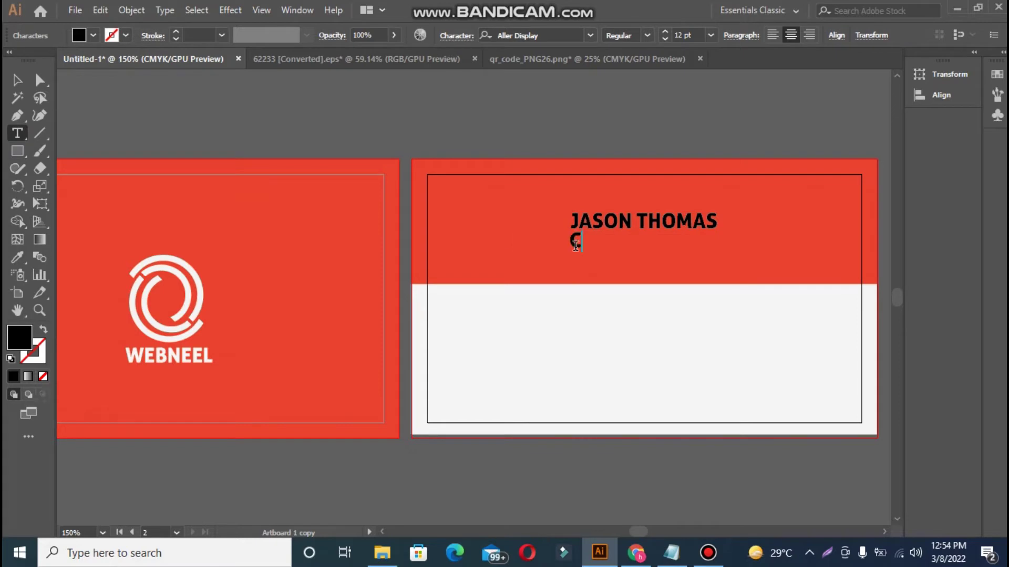
{"action": "type", "text": "EATIVE DESI"}
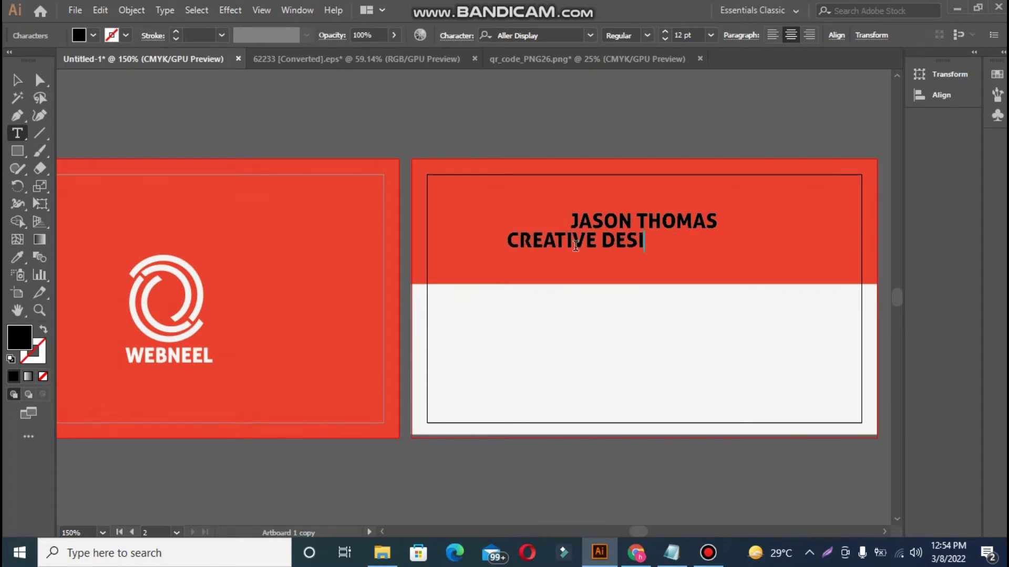
{"action": "type", "text": "GNER"}
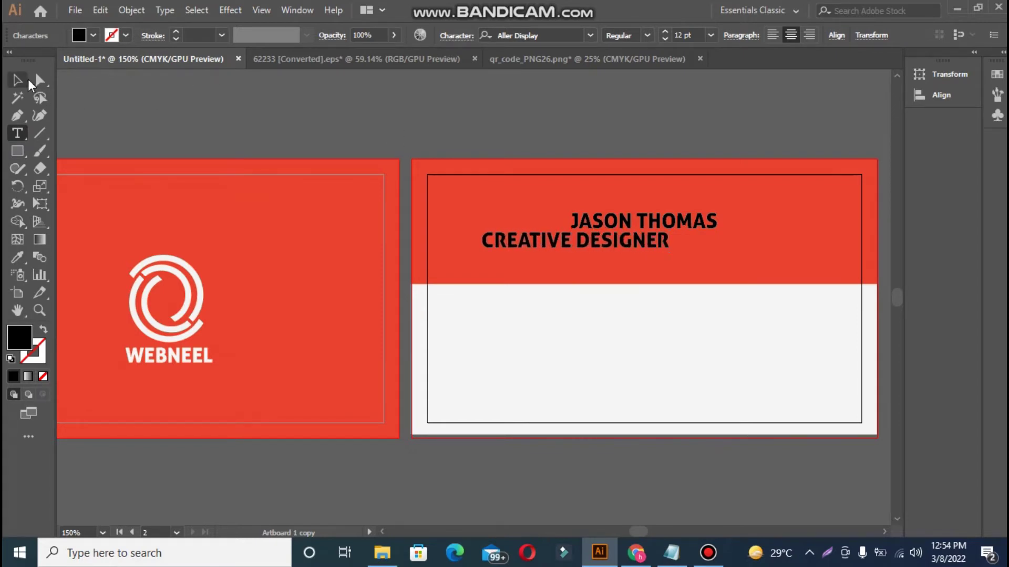
{"action": "left_click", "coordinate": [18, 80]}
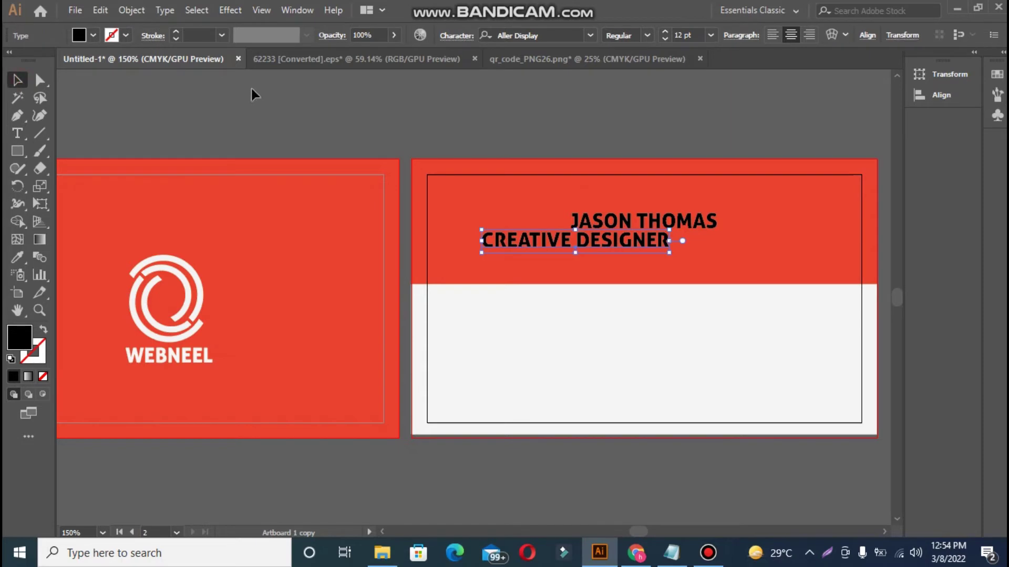
{"action": "left_click", "coordinate": [867, 36]}
{"action": "left_click", "coordinate": [745, 77]}
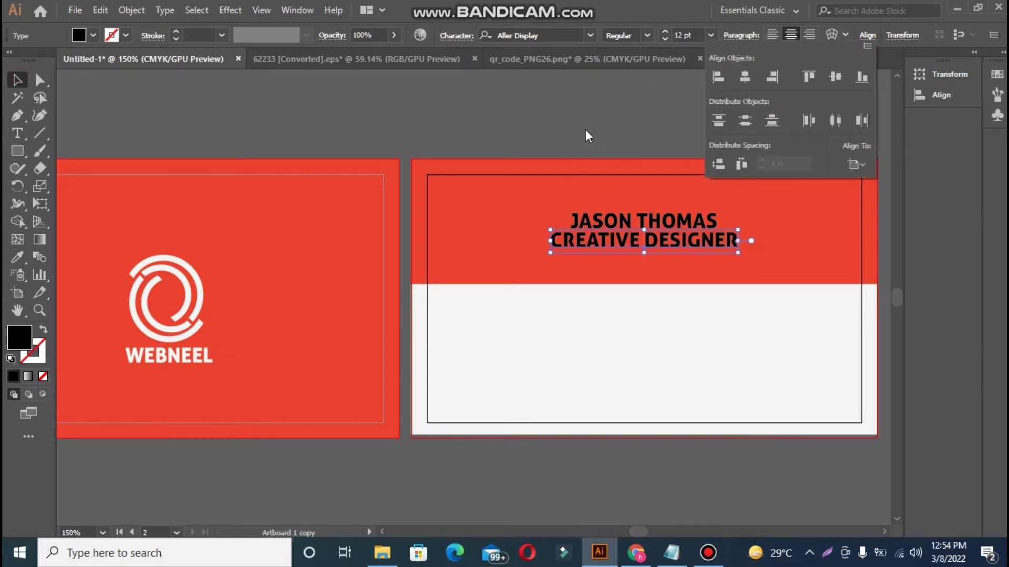
Step: Set CREATIVE DESIGNER to Acumin Variable Concept, Medium style, 10 pt
{"action": "left_click", "coordinate": [453, 37]}
{"action": "left_click", "coordinate": [461, 63]}
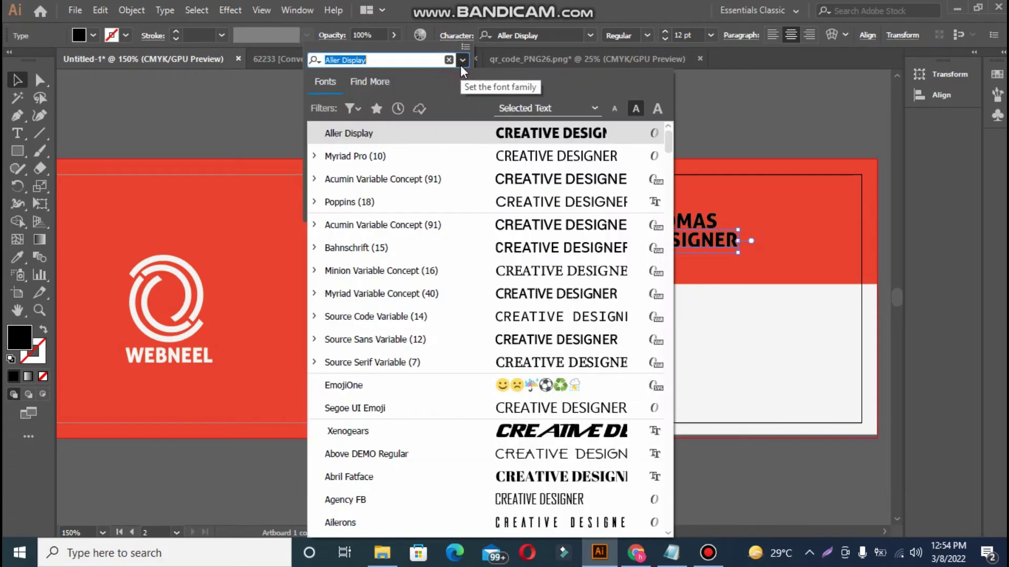
{"action": "left_click", "coordinate": [418, 177]}
{"action": "left_click", "coordinate": [444, 82]}
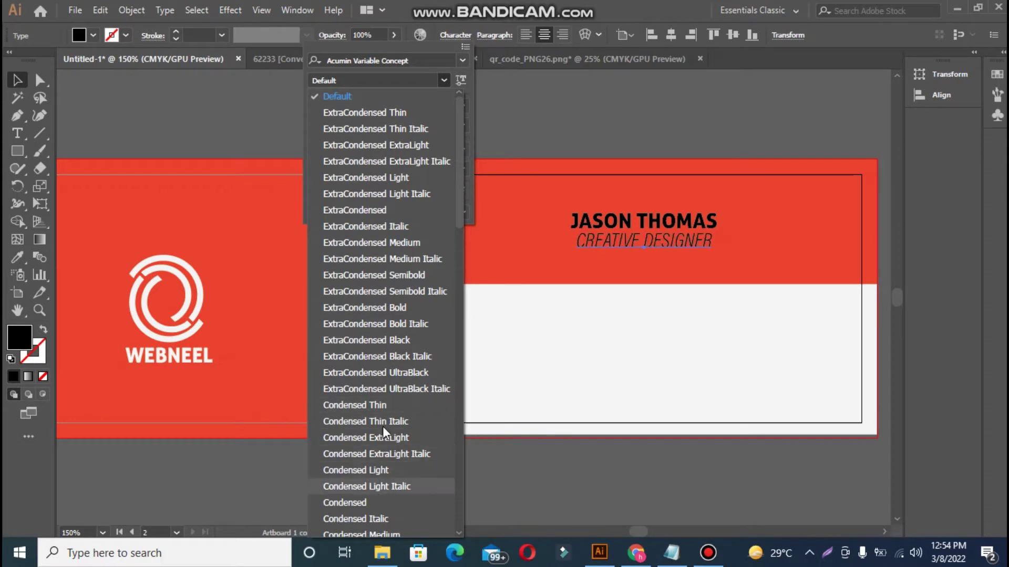
{"action": "left_click_drag", "start_coordinate": [460, 219], "coordinate": [464, 321]}
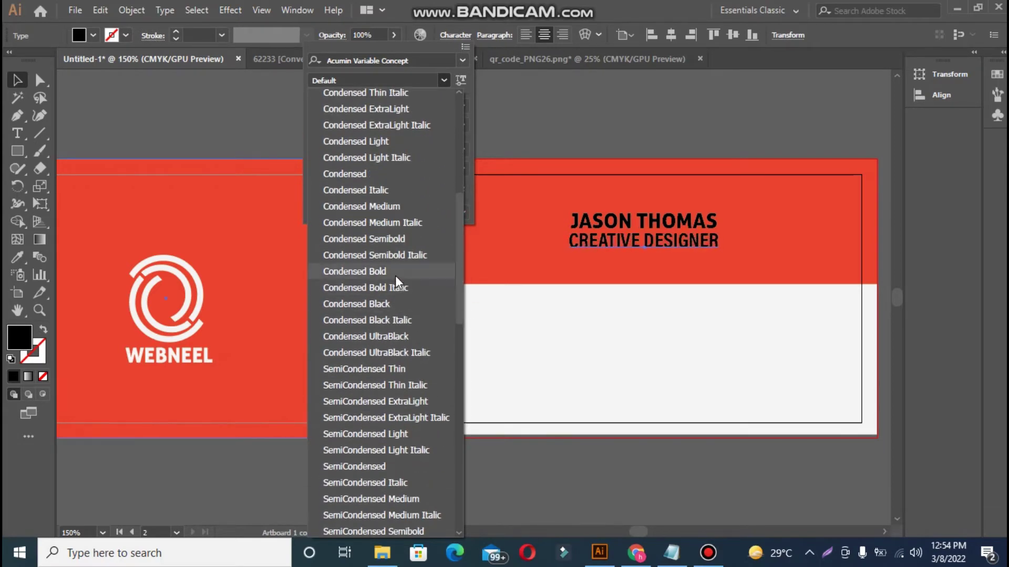
{"action": "left_click_drag", "start_coordinate": [455, 223], "coordinate": [467, 334]}
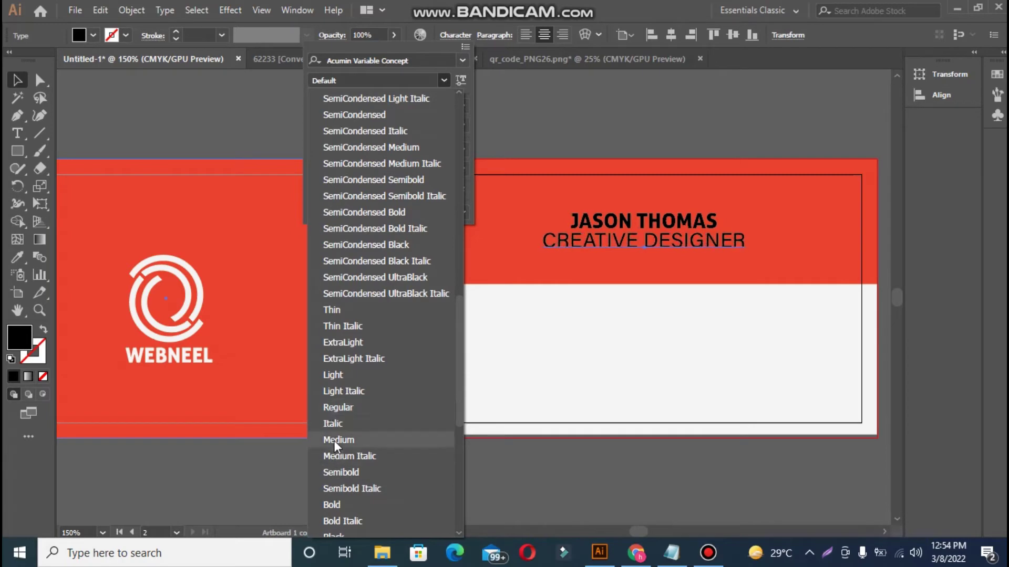
{"action": "left_click", "coordinate": [333, 441]}
{"action": "left_click", "coordinate": [331, 109]}
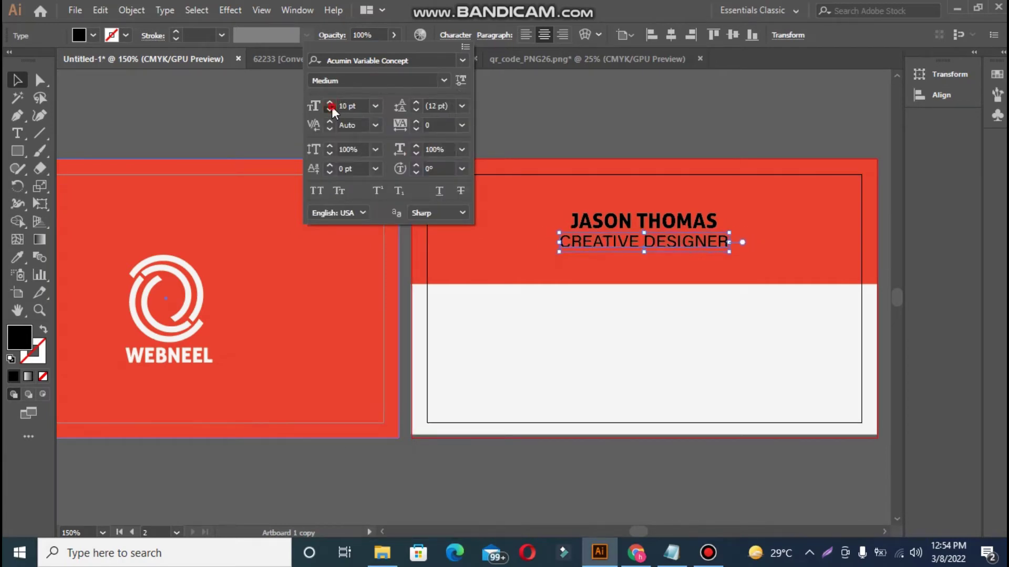
{"action": "key", "text": "Escape"}
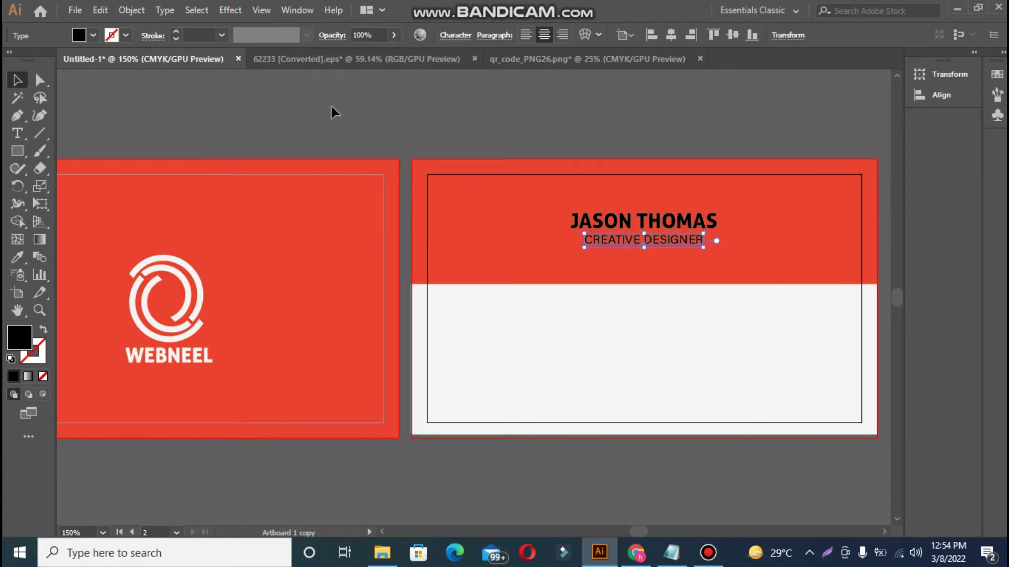
Step: Colour the name and CREATIVE DESIGNER text white by sampling the card's white area
{"action": "left_click", "coordinate": [396, 79]}
{"action": "left_click", "coordinate": [562, 215]}
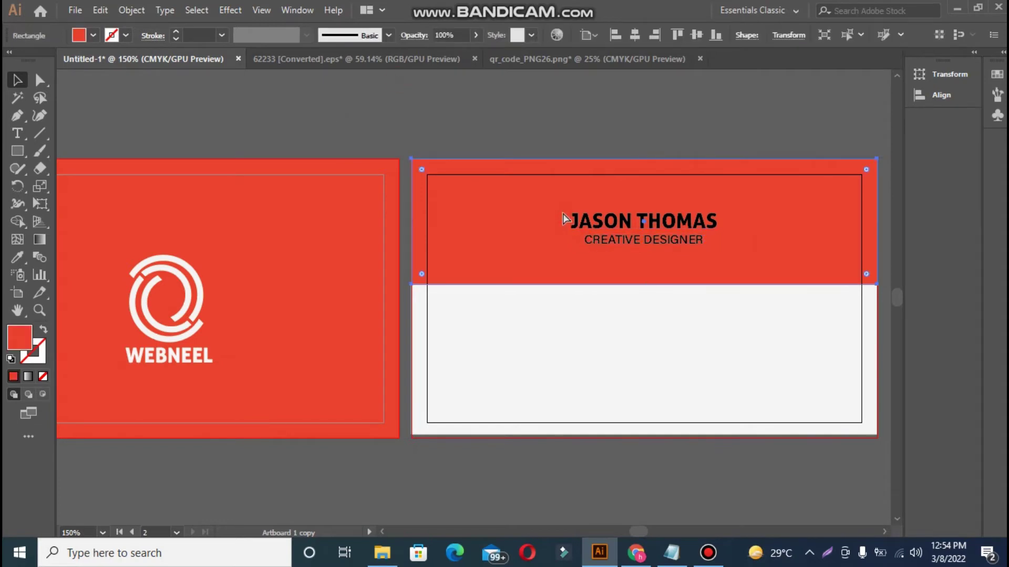
{"action": "key", "text": "ctrl+shift+a"}
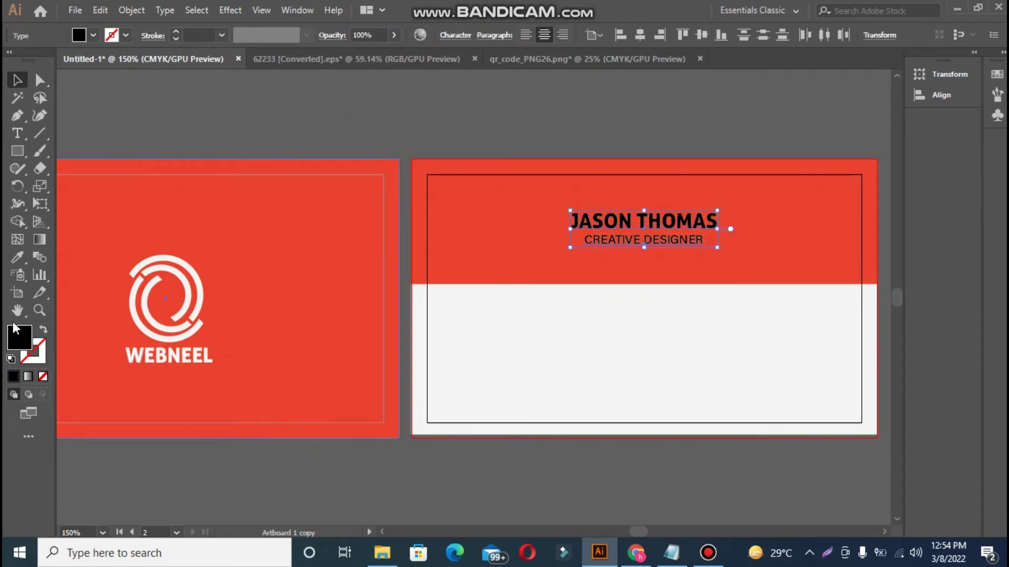
{"action": "left_click", "coordinate": [19, 257]}
{"action": "left_click", "coordinate": [551, 377]}
{"action": "left_click", "coordinate": [17, 80]}
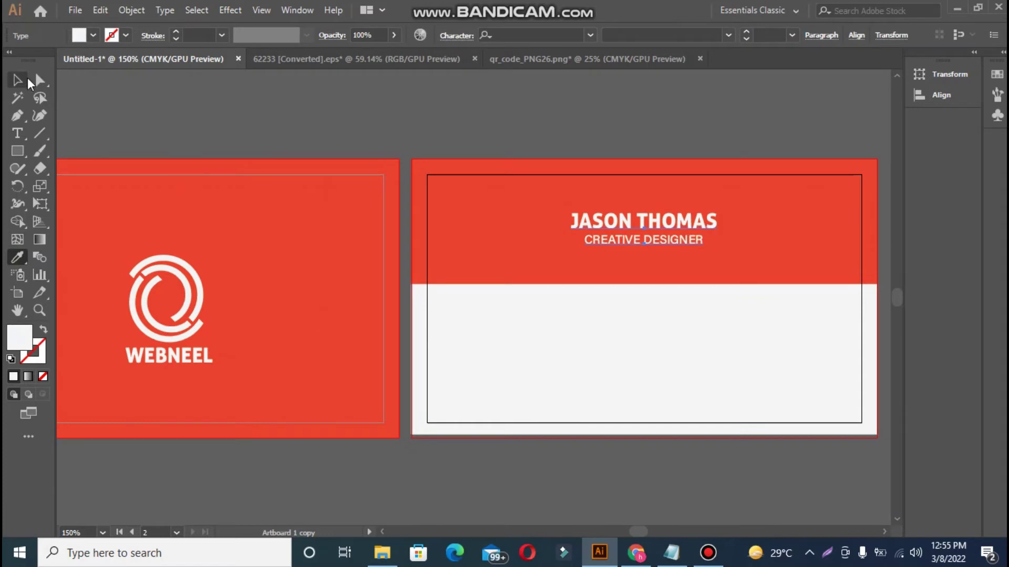
{"action": "left_click", "coordinate": [83, 108]}
Step: Nudge CREATIVE DESIGNER up two steps, closer to the name
{"action": "double_click", "coordinate": [601, 241]}
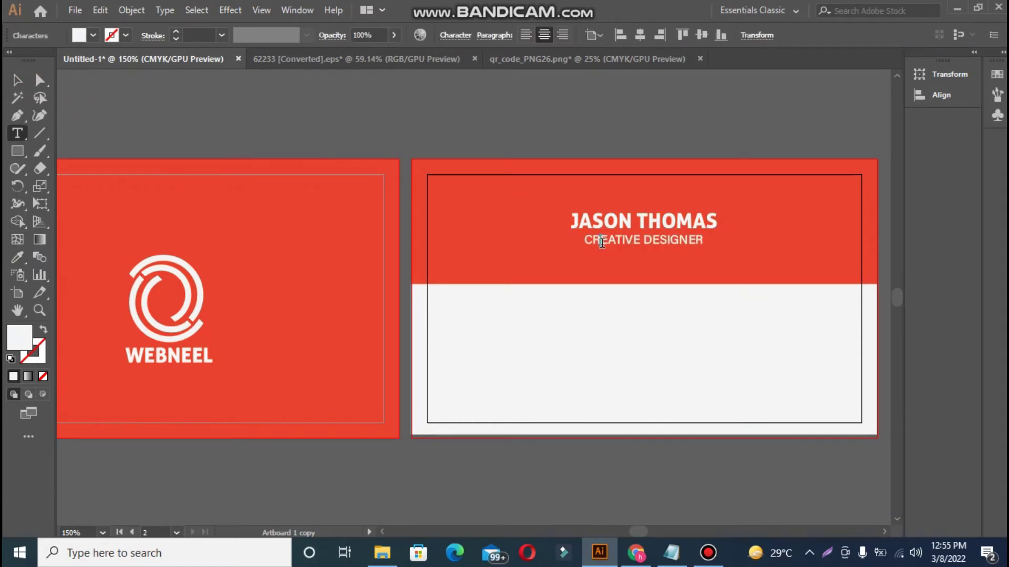
{"action": "key", "text": "Escape"}
{"action": "key", "text": "Up"}
{"action": "key", "text": "Up"}
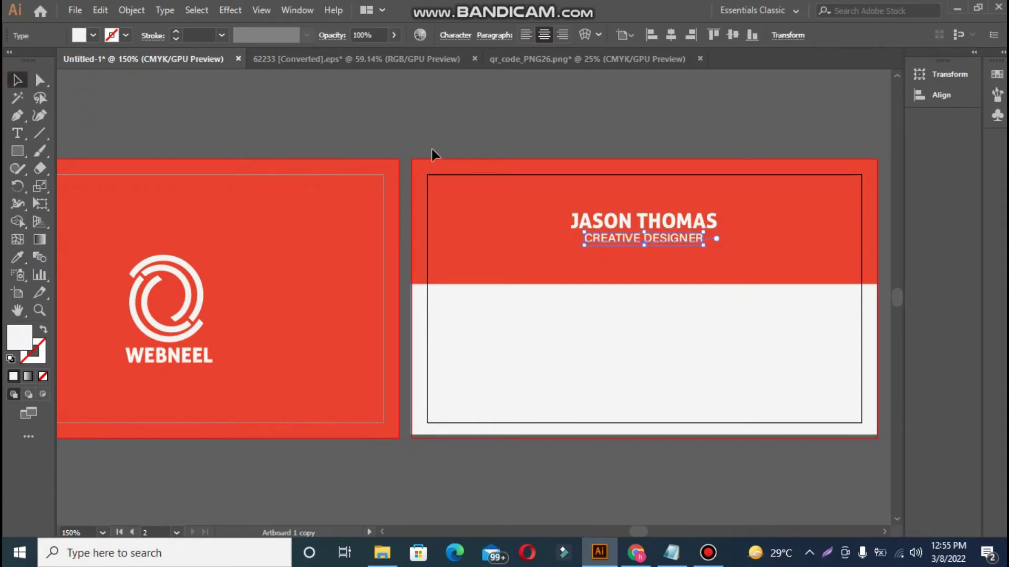
{"action": "key", "text": "Up"}
{"action": "key", "text": "Up"}
{"action": "left_click", "coordinate": [433, 150]}
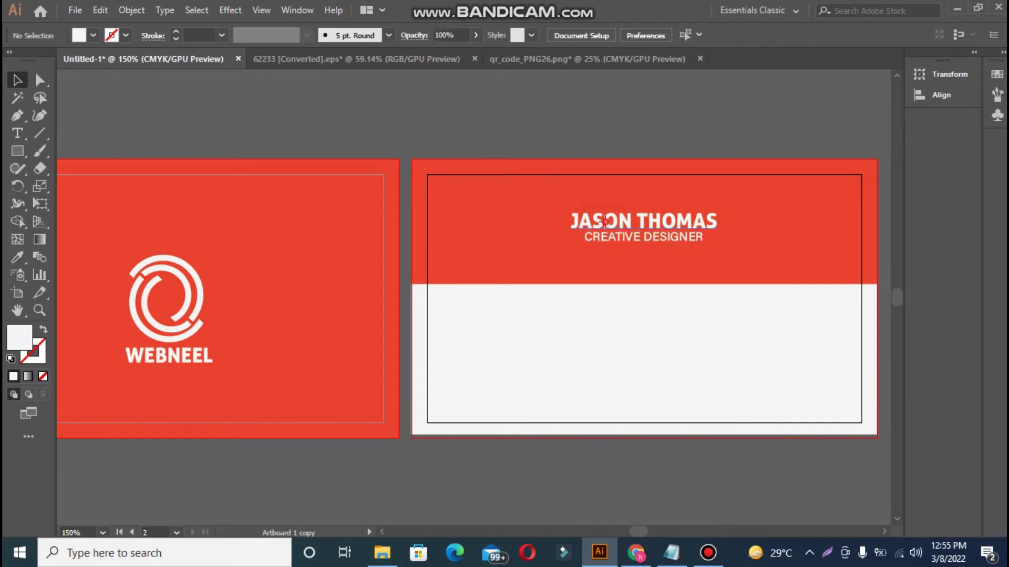
Step: Centre the name and title together horizontally on the red band
{"action": "left_click", "coordinate": [605, 221]}
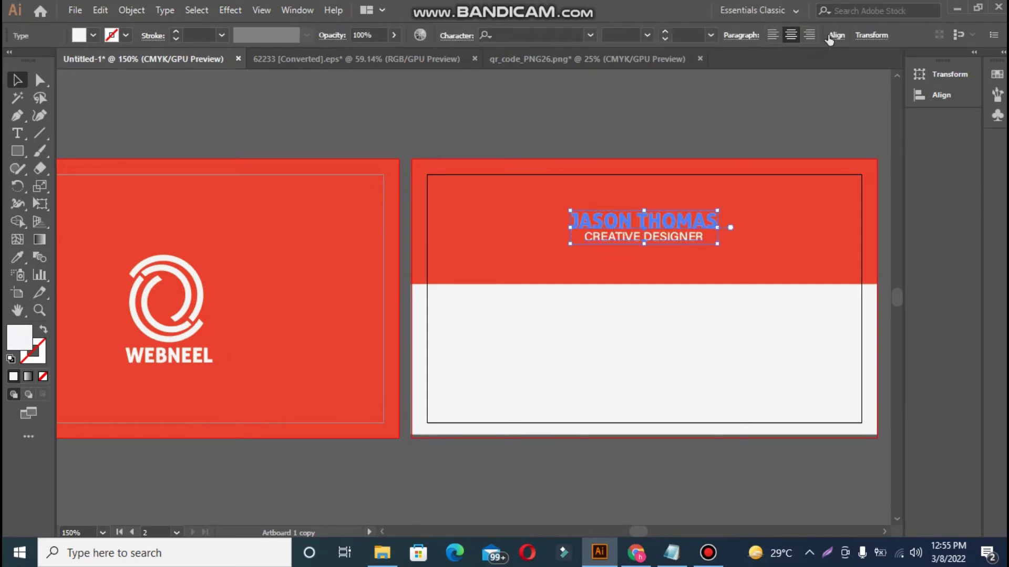
{"action": "left_click", "coordinate": [835, 35]}
{"action": "left_click", "coordinate": [713, 78]}
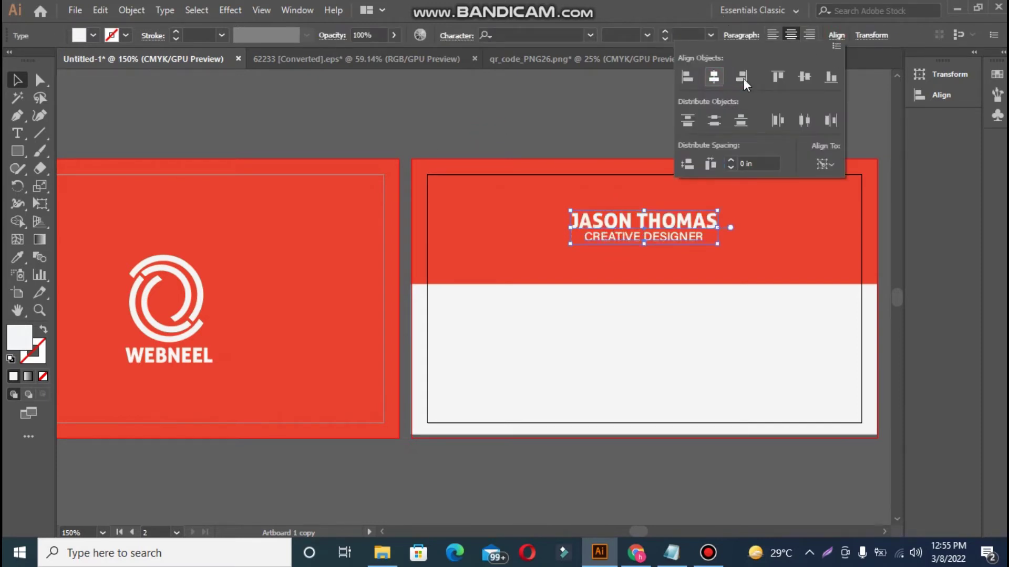
{"action": "left_click", "coordinate": [802, 79]}
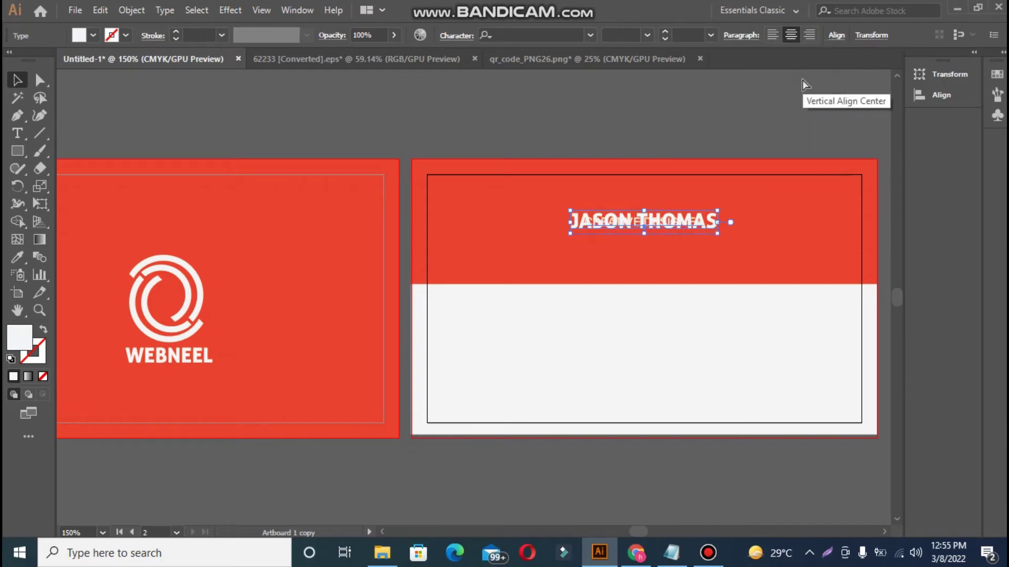
{"action": "left_click", "coordinate": [667, 126]}
{"action": "left_click", "coordinate": [40, 132]}
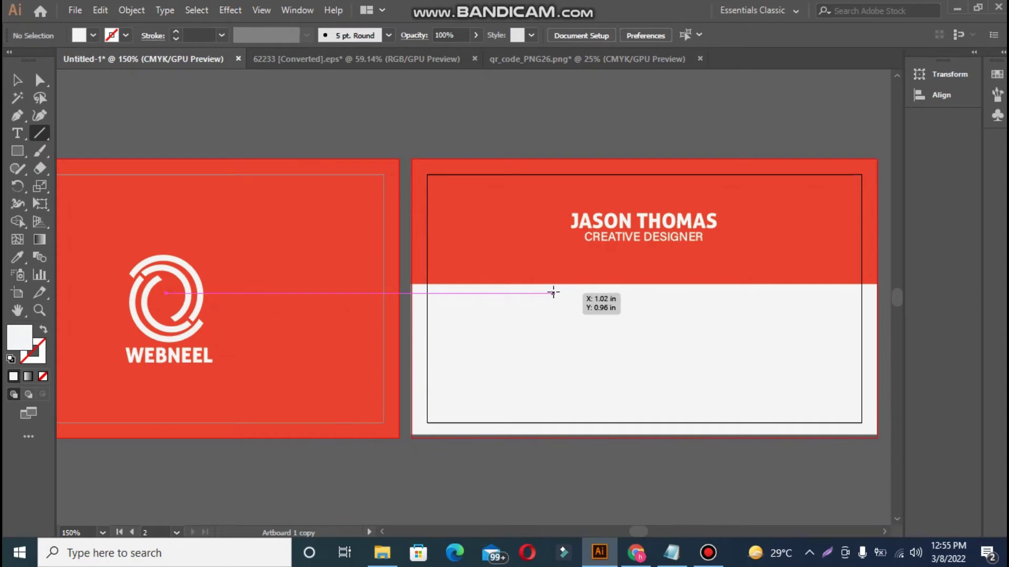
Step: Draw a vertical line in the card's white half with a black 2 pt stroke
{"action": "left_click_drag", "start_coordinate": [554, 293], "coordinate": [553, 417]}
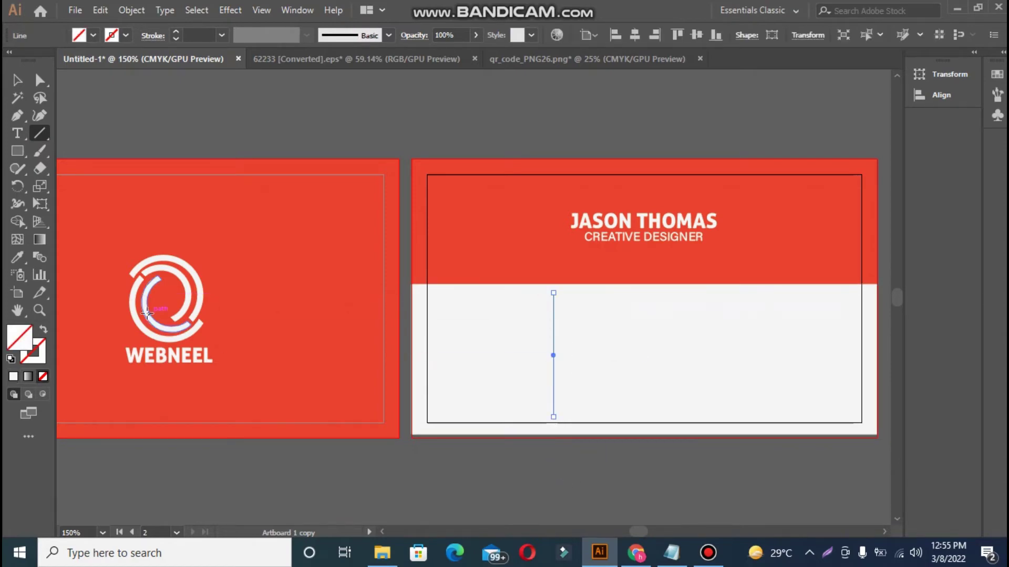
{"action": "left_click", "coordinate": [23, 253]}
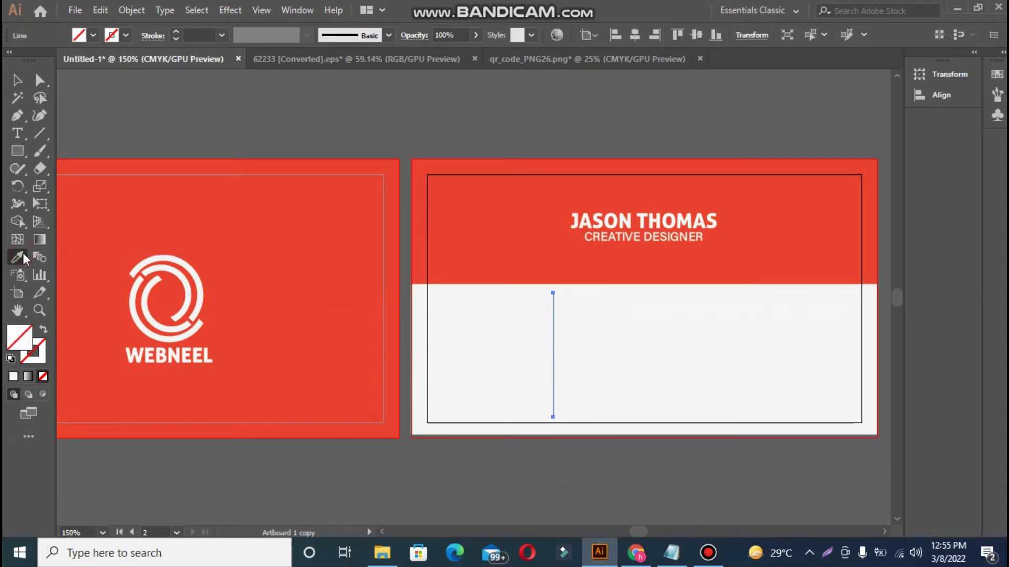
{"action": "double_click", "coordinate": [30, 344]}
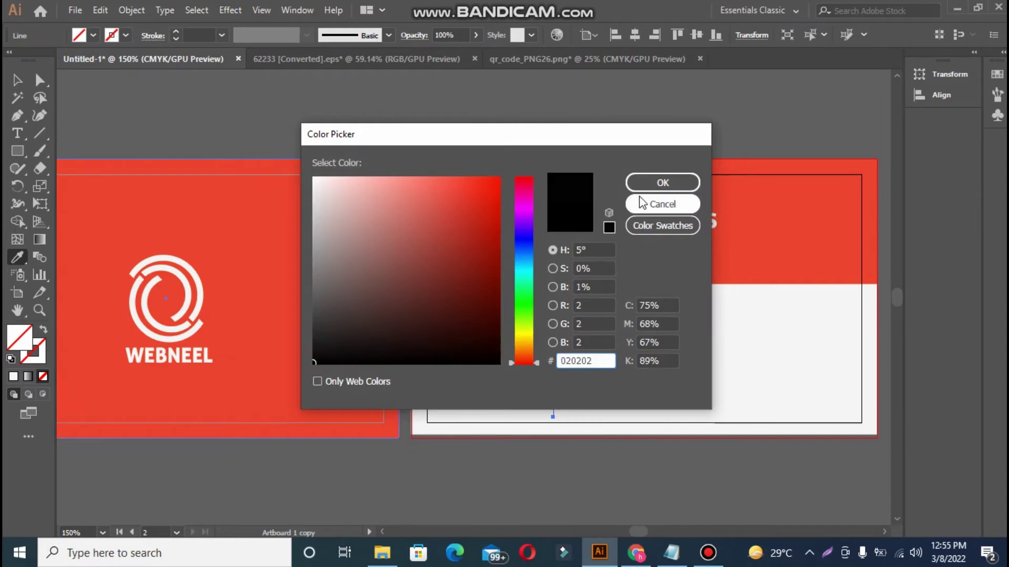
{"action": "left_click", "coordinate": [651, 181]}
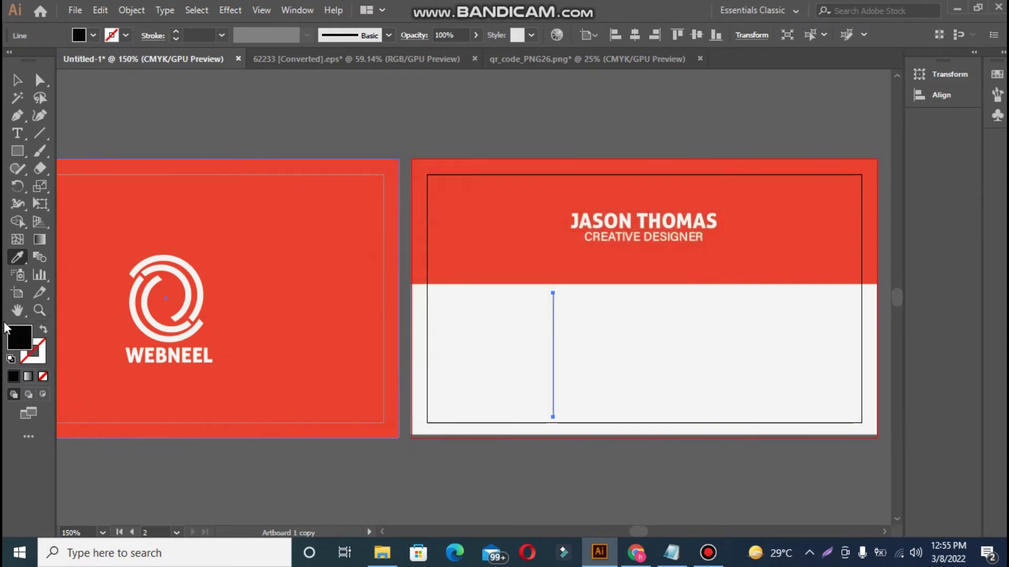
{"action": "left_click", "coordinate": [43, 332]}
{"action": "left_click", "coordinate": [175, 32]}
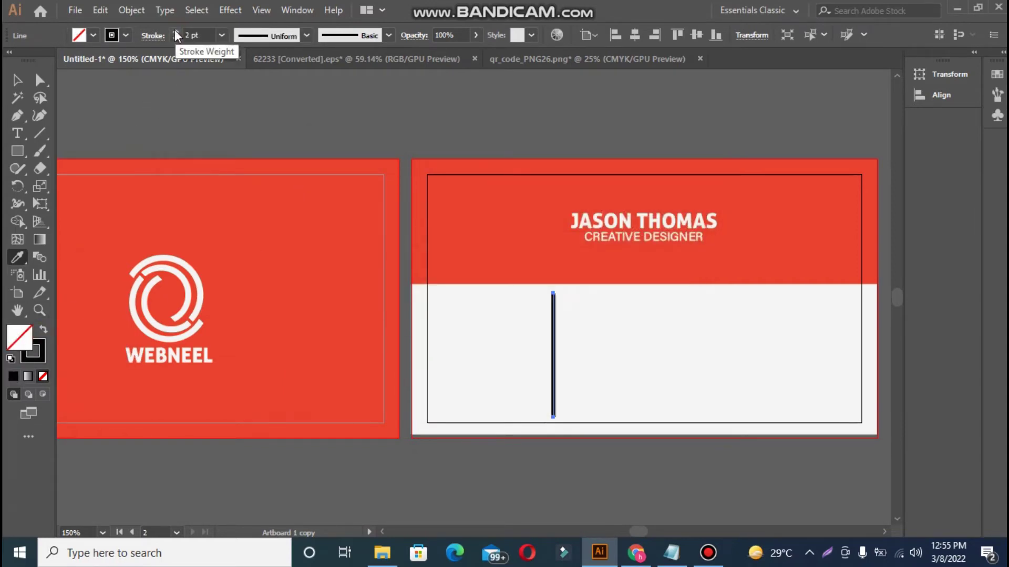
{"action": "left_click", "coordinate": [15, 81]}
{"action": "left_click", "coordinate": [144, 117]}
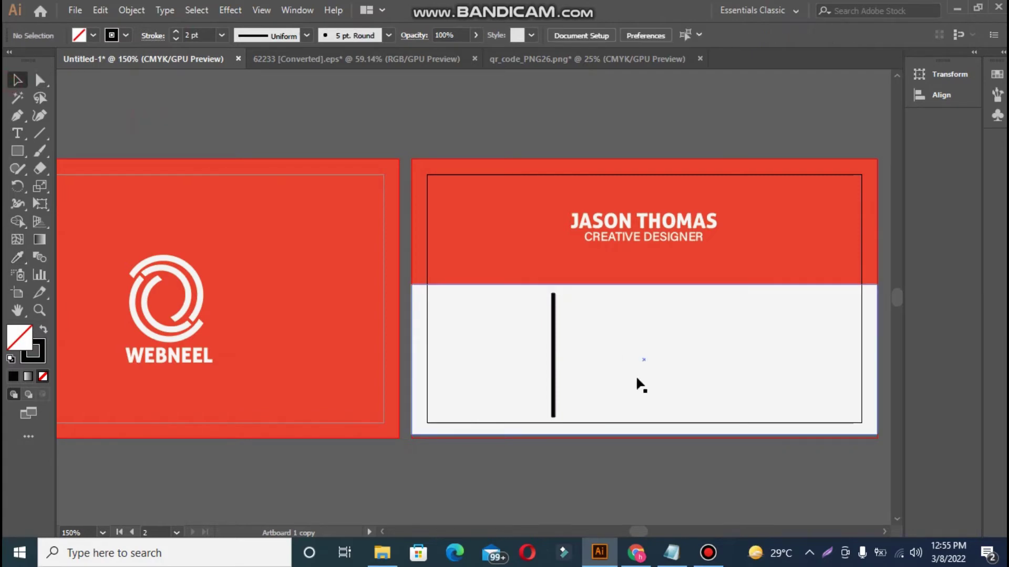
Step: Alt-drag a copy of the line to the right and shift it slightly left
{"action": "left_click_drag", "start_coordinate": [553, 391], "coordinate": [743, 393]}
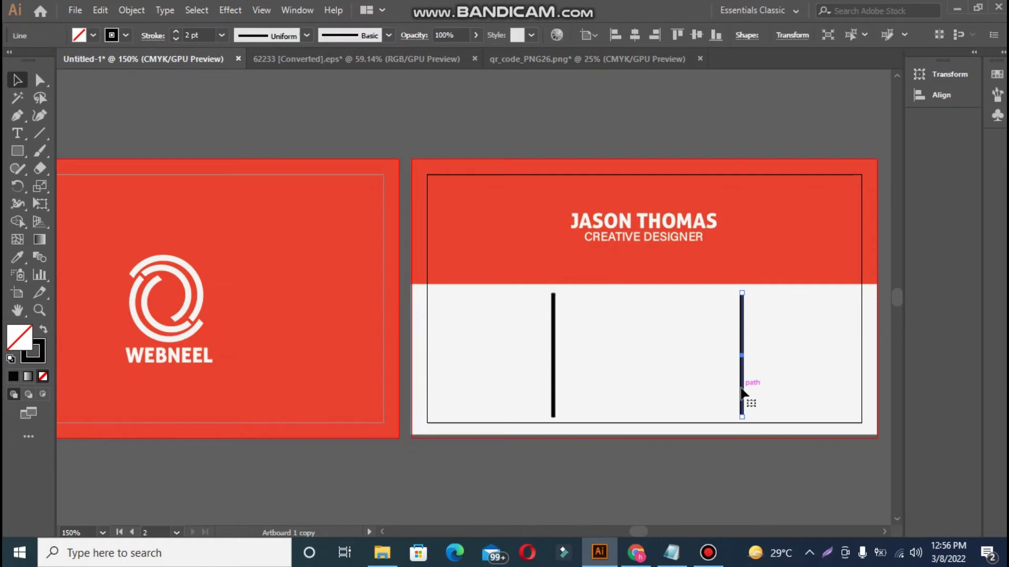
{"action": "left_click", "coordinate": [577, 129]}
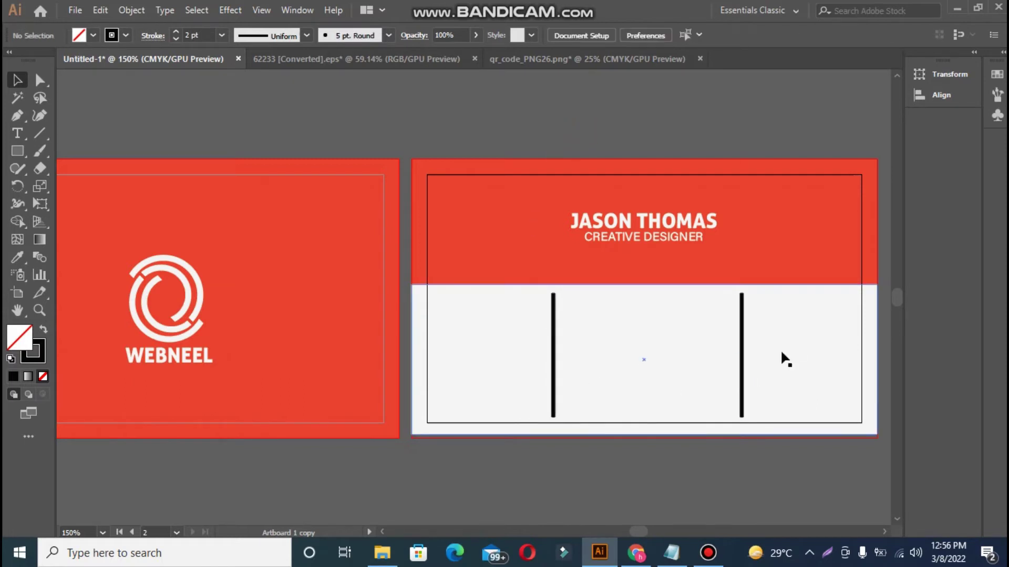
{"action": "left_click_drag", "start_coordinate": [742, 353], "coordinate": [728, 356]}
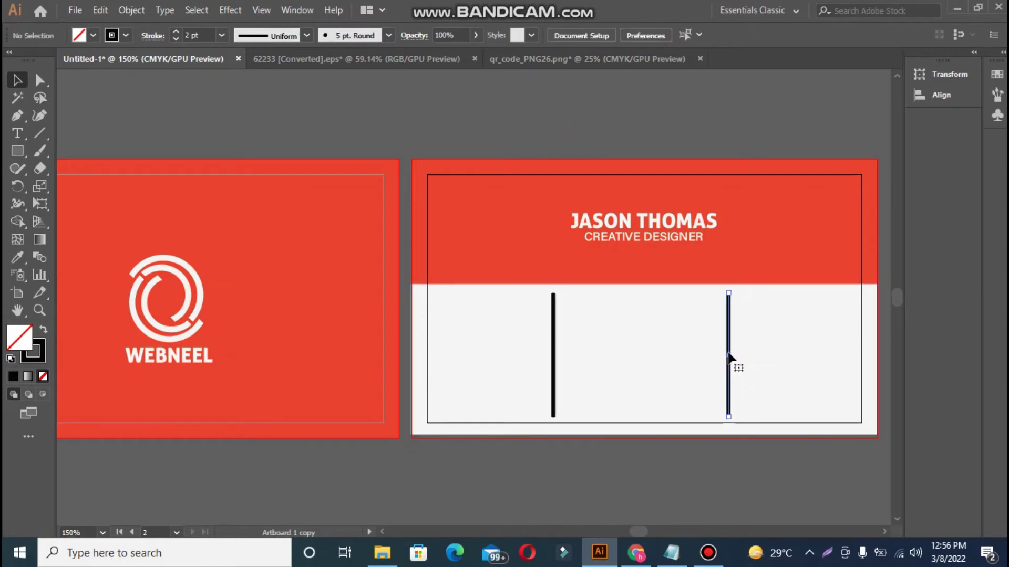
{"action": "left_click", "coordinate": [674, 132]}
{"action": "left_click_drag", "start_coordinate": [640, 533], "coordinate": [637, 535]}
Step: Paste the four gold contact icons onto the second card
{"action": "key", "text": "ctrl+minus"}
{"action": "key", "text": "ctrl+minus"}
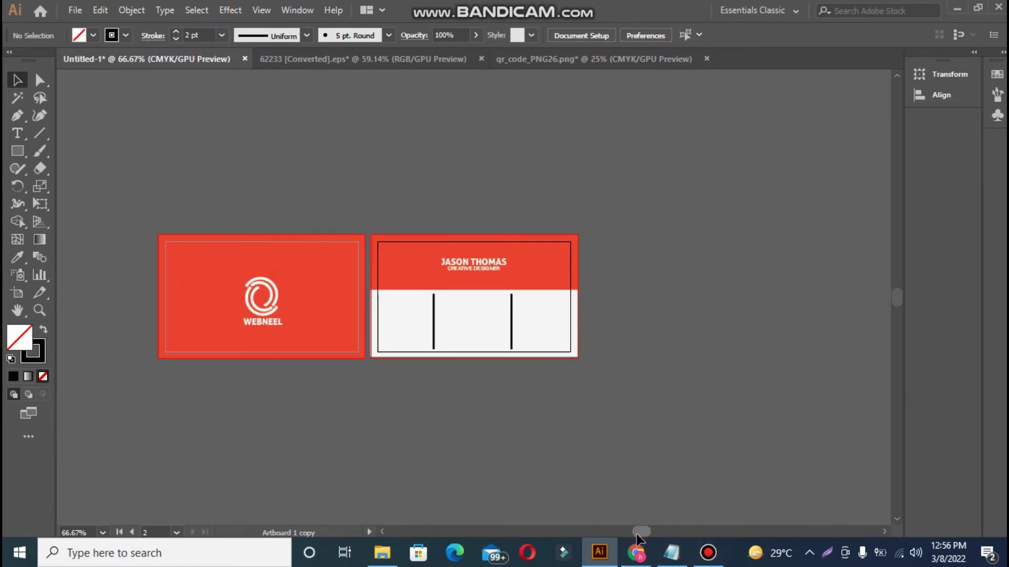
{"action": "left_click_drag", "start_coordinate": [643, 540], "coordinate": [623, 535]}
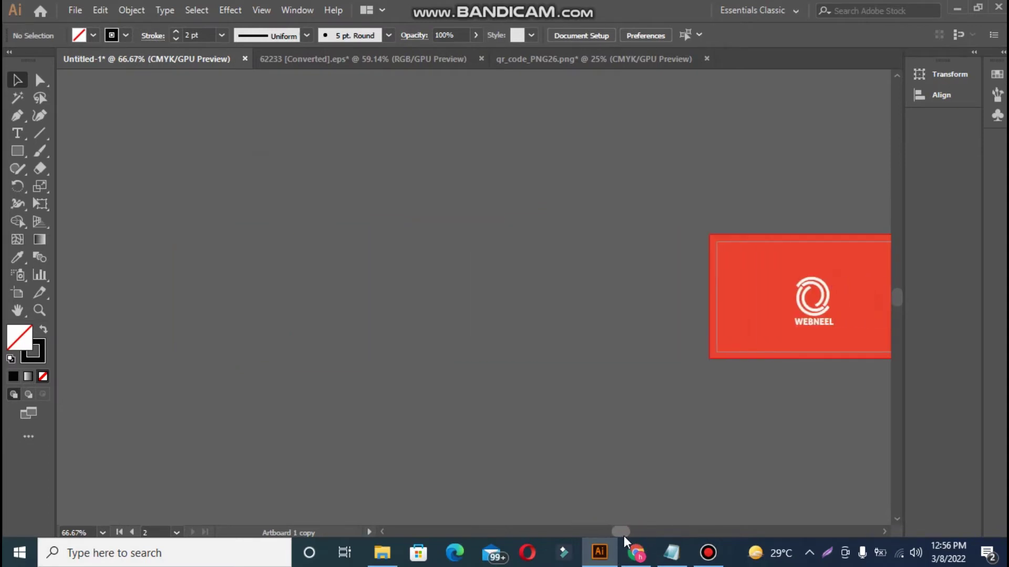
{"action": "key", "text": "ctrl+minus"}
{"action": "key", "text": "ctrl+minus"}
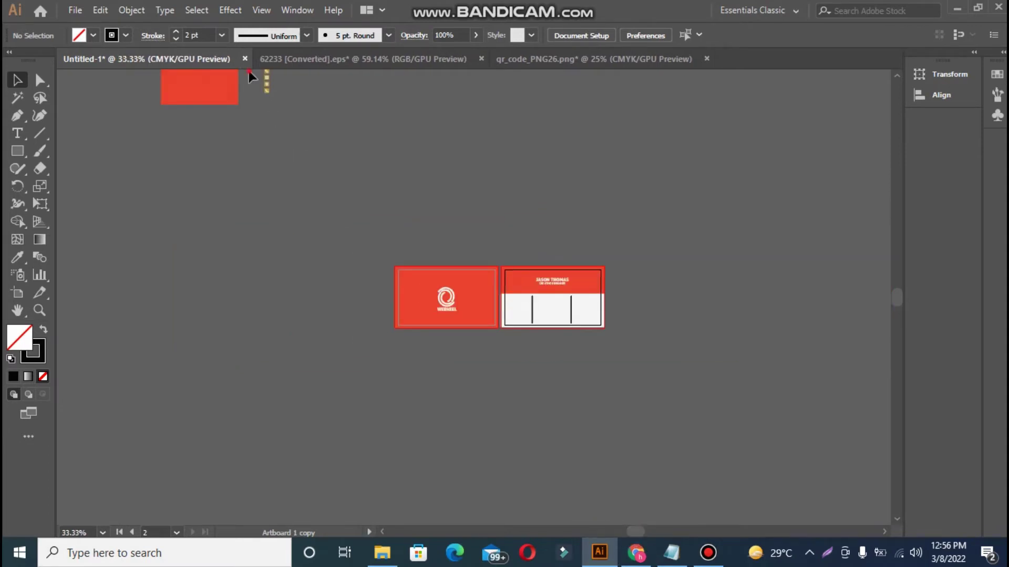
{"action": "key", "text": "ctrl+shift+a"}
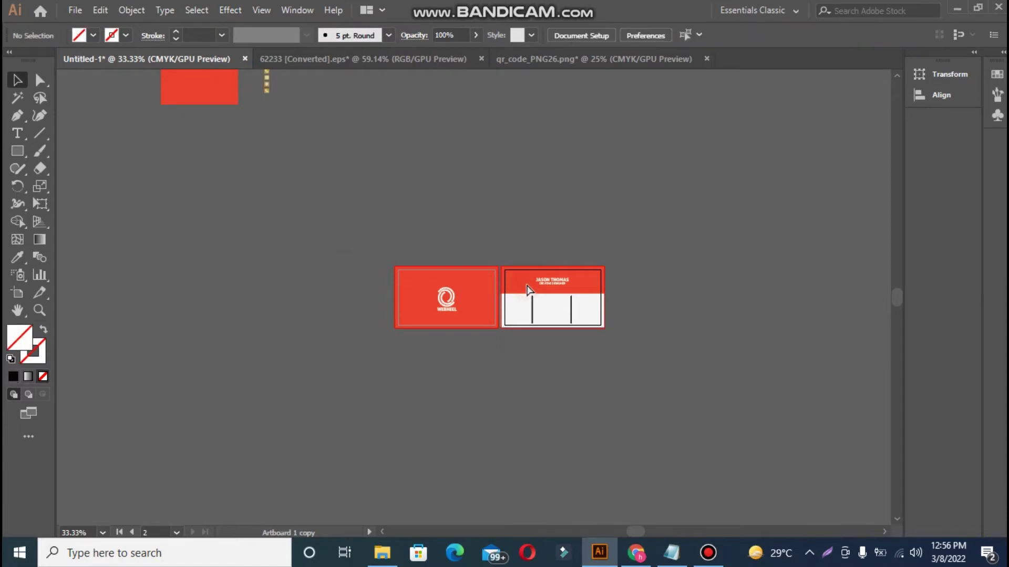
{"action": "key", "text": "ctrl+0"}
{"action": "key", "text": "ctrl+v"}
{"action": "key", "text": "ctrl+shift+a"}
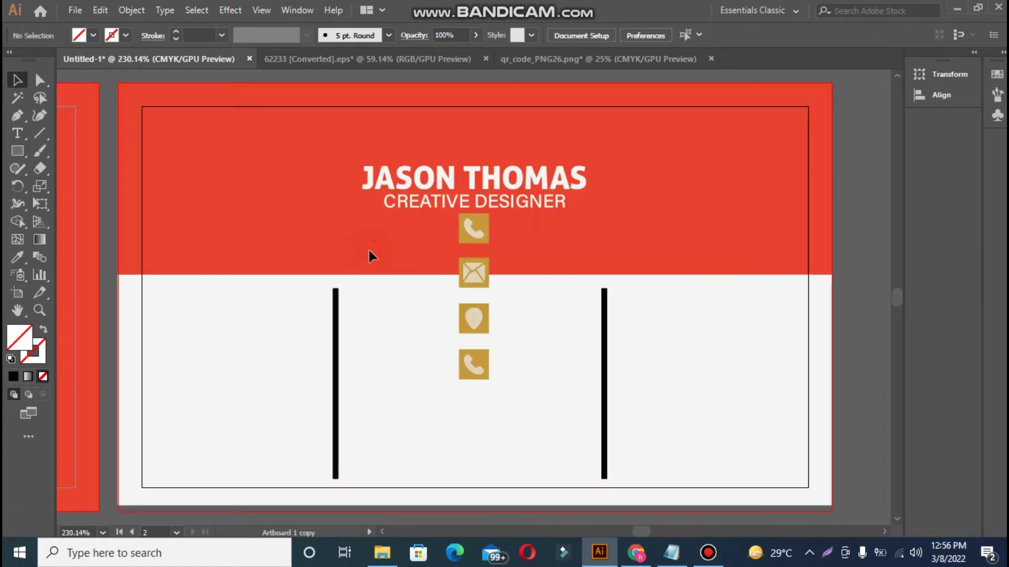
Step: Move the phone icon to the lower-left column and round its square into a circle
{"action": "left_click_drag", "start_coordinate": [477, 238], "coordinate": [247, 328]}
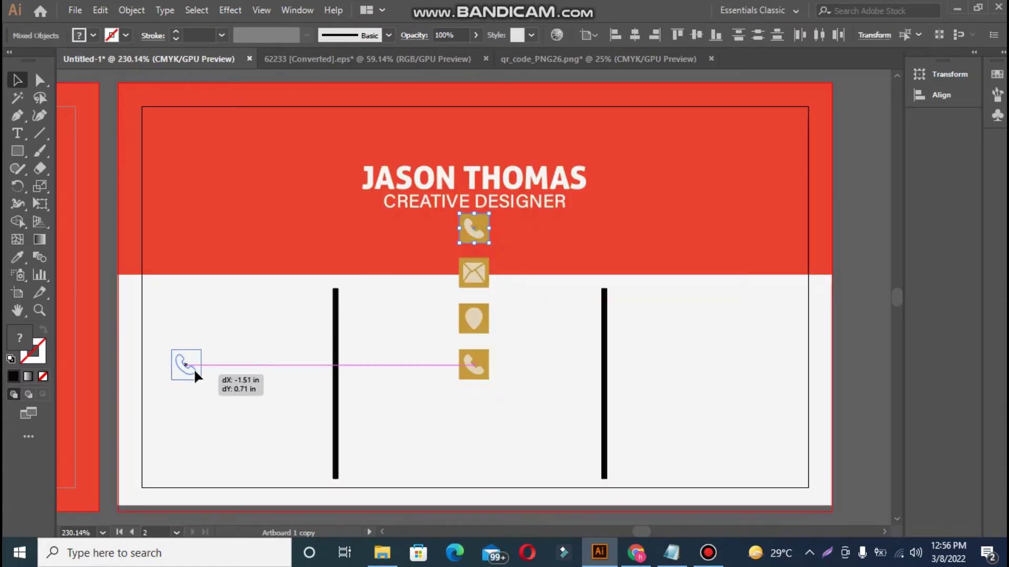
{"action": "key", "text": "ctrl+shift+a"}
{"action": "left_click", "coordinate": [239, 332]}
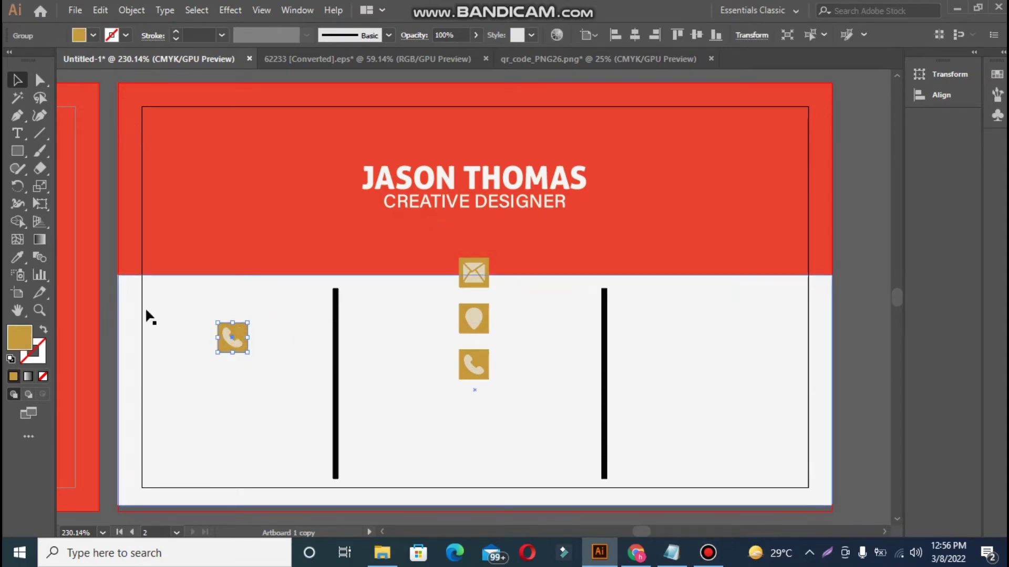
{"action": "left_click", "coordinate": [41, 80]}
{"action": "left_click_drag", "start_coordinate": [223, 329], "coordinate": [232, 337]}
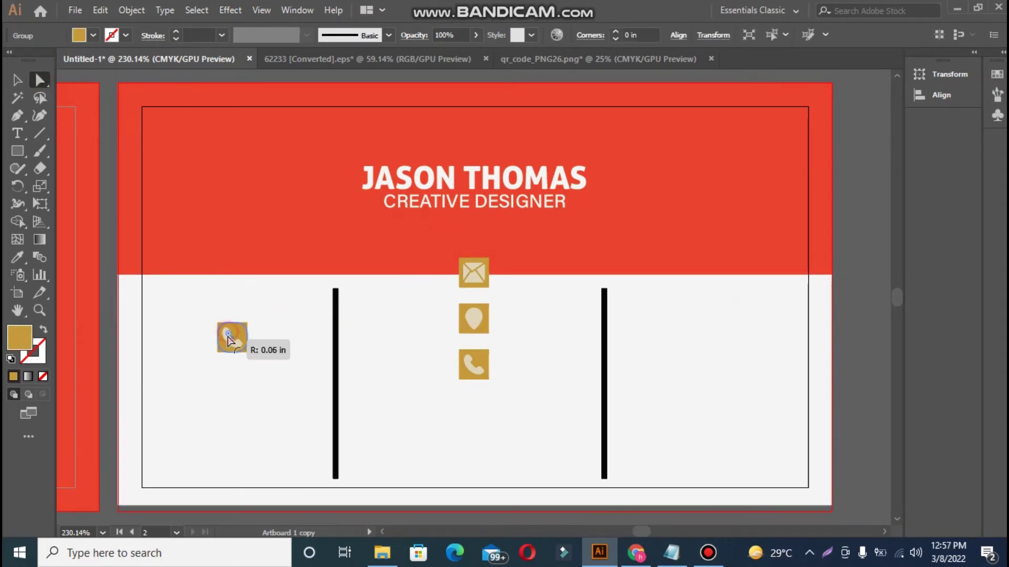
{"action": "left_click", "coordinate": [216, 185]}
Step: Give the phone icon's circle the header's red
{"action": "left_click", "coordinate": [231, 337]}
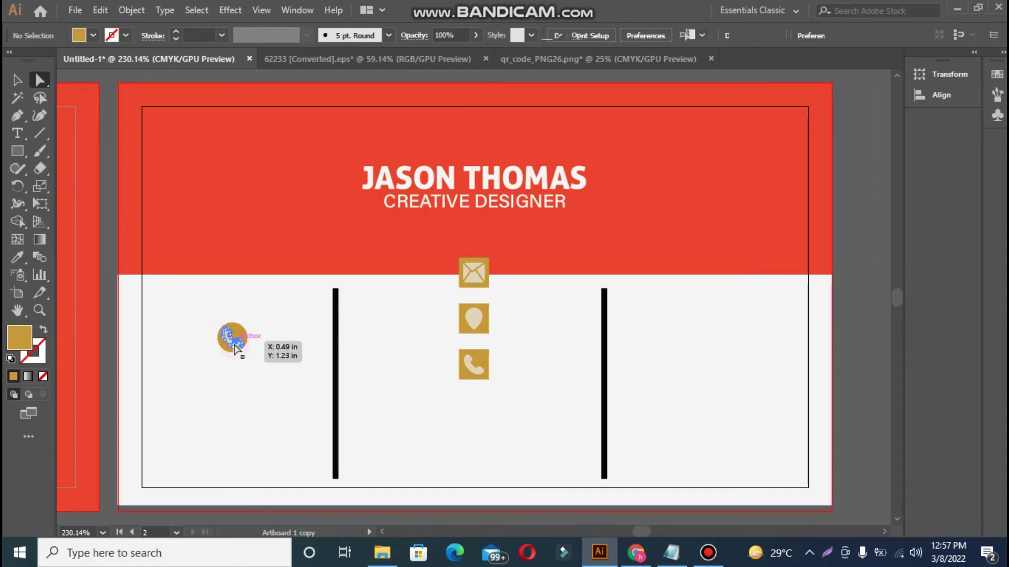
{"action": "left_click", "coordinate": [18, 80]}
{"action": "left_click", "coordinate": [94, 145]}
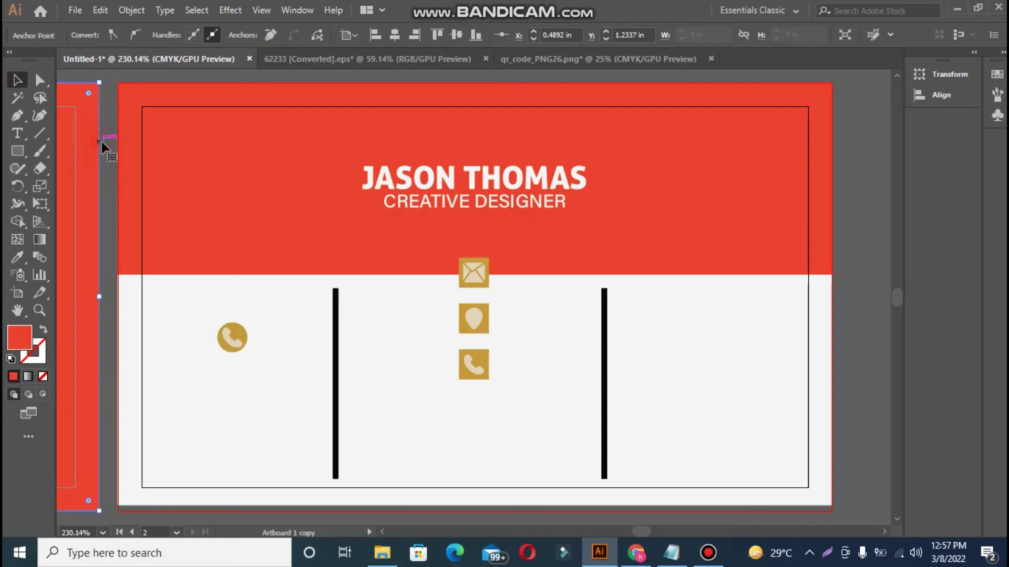
{"action": "left_click", "coordinate": [241, 345]}
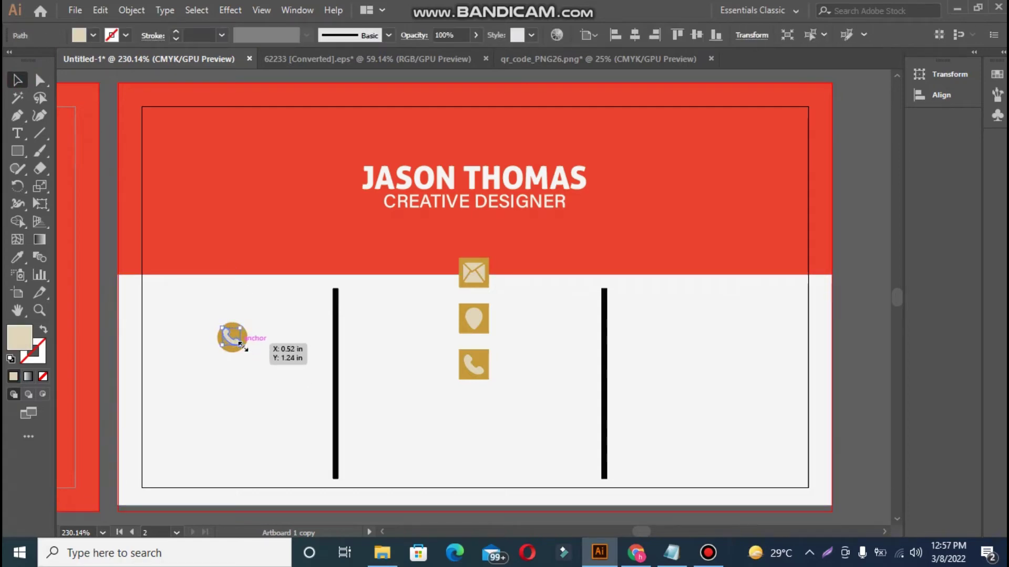
{"action": "left_click", "coordinate": [247, 347]}
{"action": "left_click", "coordinate": [243, 331], "text": "shift"}
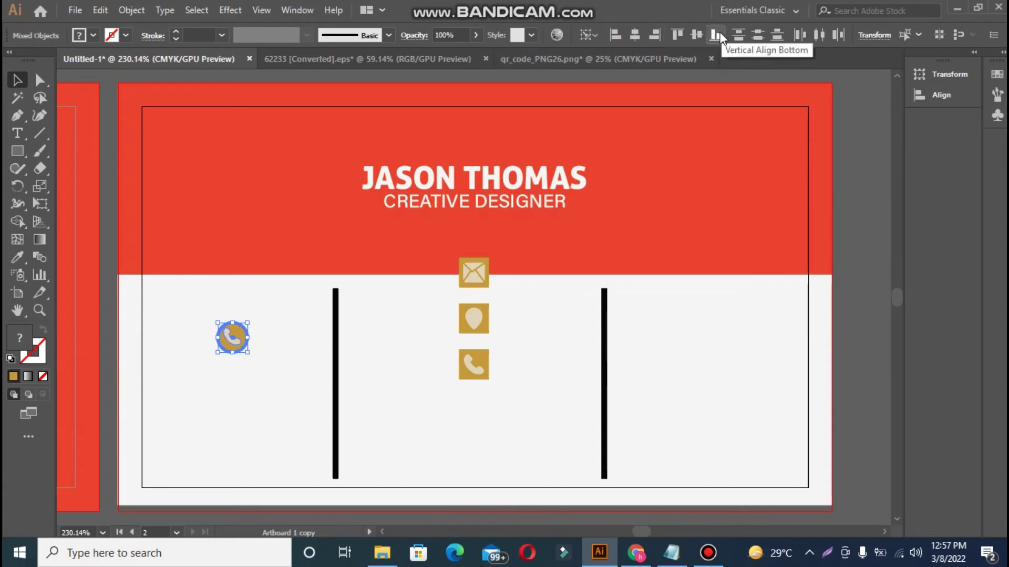
{"action": "left_click", "coordinate": [258, 296]}
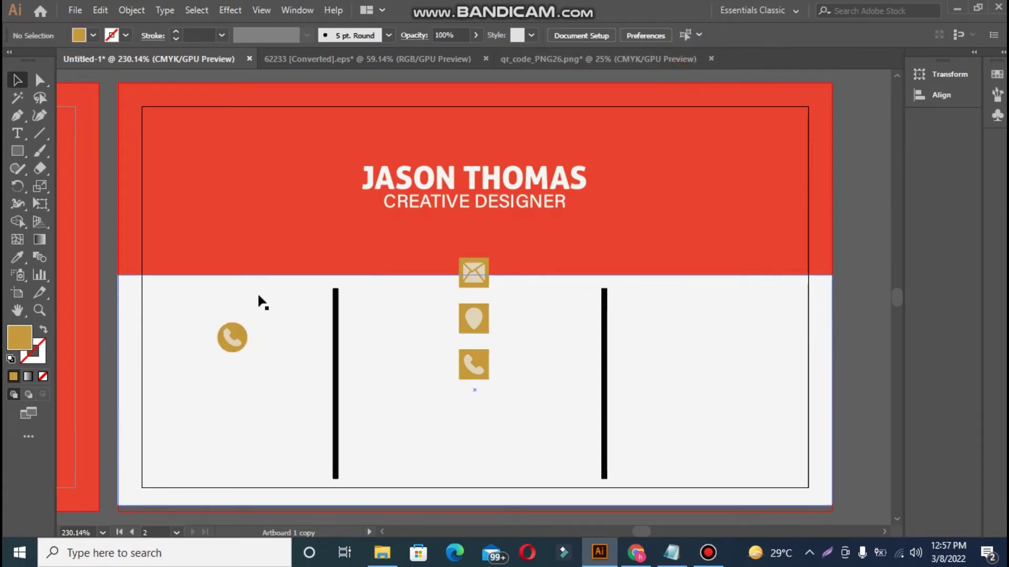
{"action": "left_click", "coordinate": [232, 336]}
{"action": "left_click", "coordinate": [18, 257]}
{"action": "left_click", "coordinate": [126, 240]}
Step: Make the phone handset white, then select the leftover gold phone icon
{"action": "key", "text": "v"}
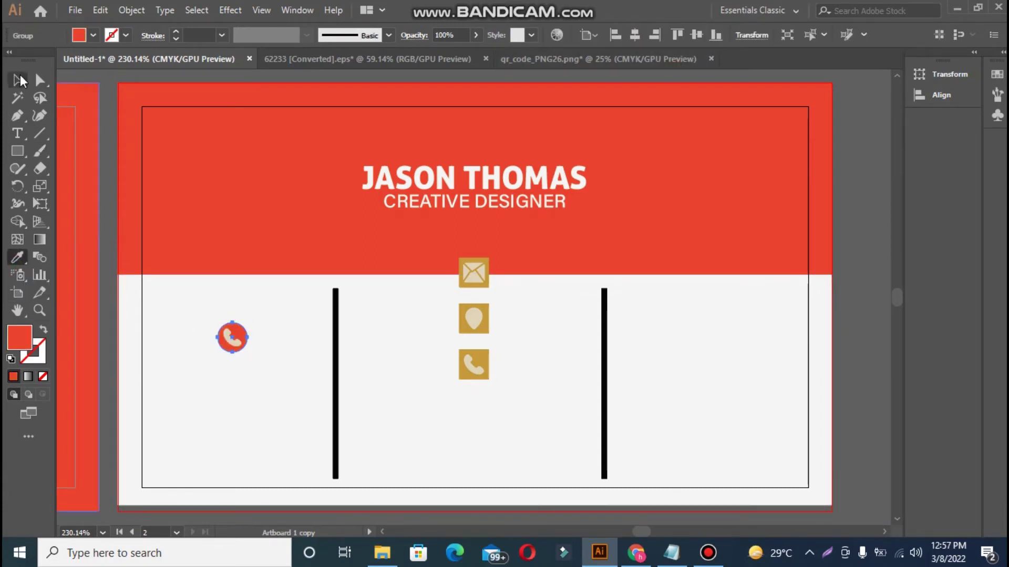
{"action": "left_click", "coordinate": [231, 338]}
{"action": "key", "text": "i"}
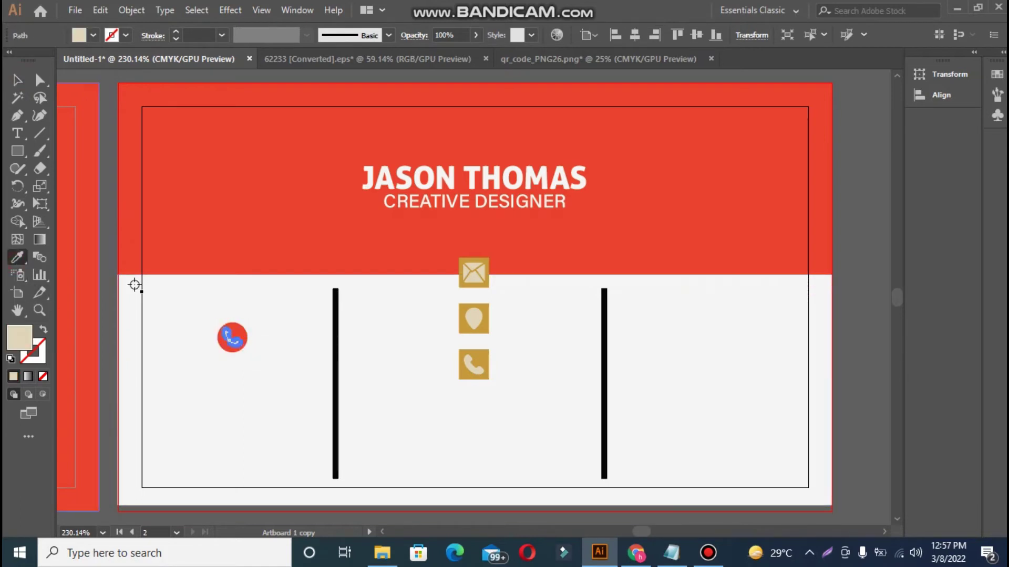
{"action": "left_click", "coordinate": [135, 283]}
{"action": "key", "text": "v"}
{"action": "left_click", "coordinate": [111, 195]}
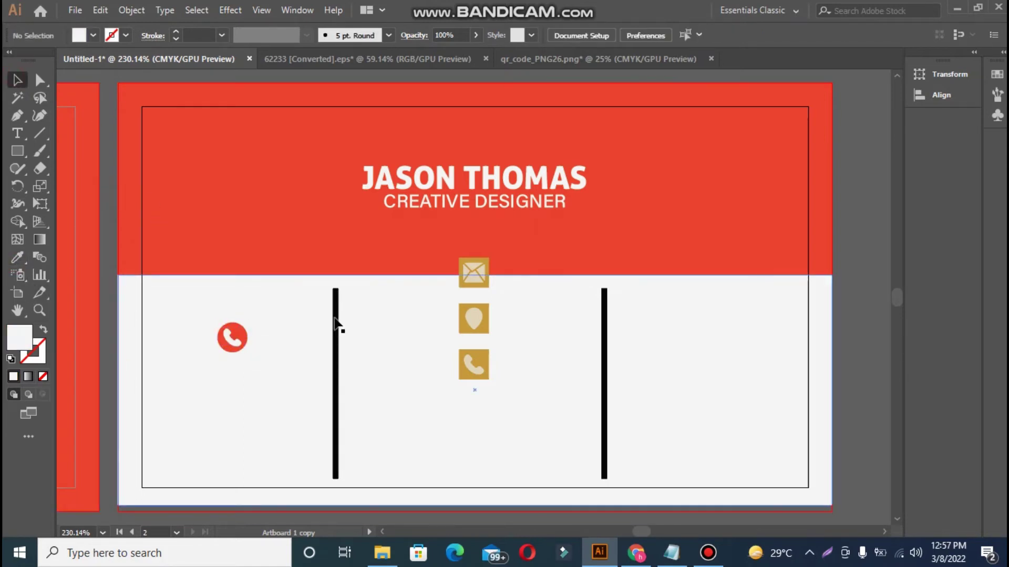
{"action": "left_click", "coordinate": [448, 347]}
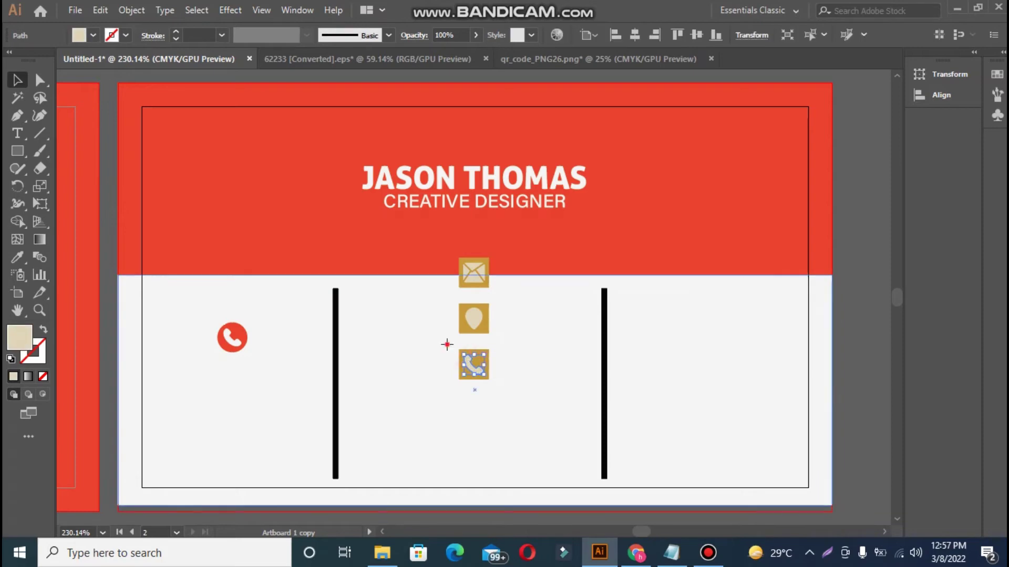
{"action": "left_click_drag", "start_coordinate": [453, 351], "coordinate": [494, 378]}
Step: Delete the leftover gold phone icon and move the envelope icon into the right column
{"action": "key", "text": "Delete"}
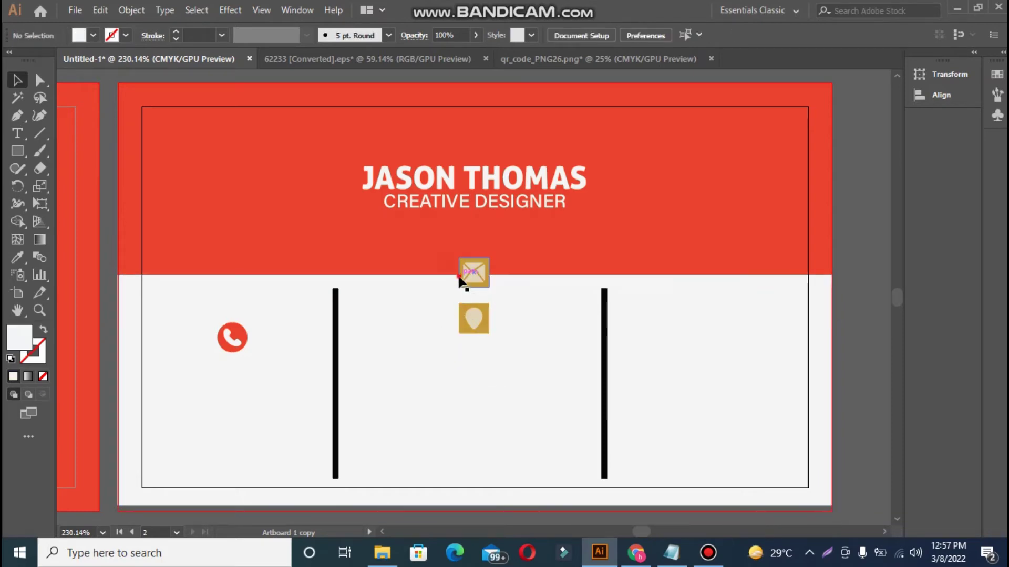
{"action": "mouse_move", "coordinate": [458, 282]}
{"action": "left_mouse_down"}
{"action": "mouse_move", "coordinate": [698, 344]}
{"action": "mouse_move", "coordinate": [687, 339]}
{"action": "left_mouse_up"}
{"action": "key", "text": "ctrl+z"}
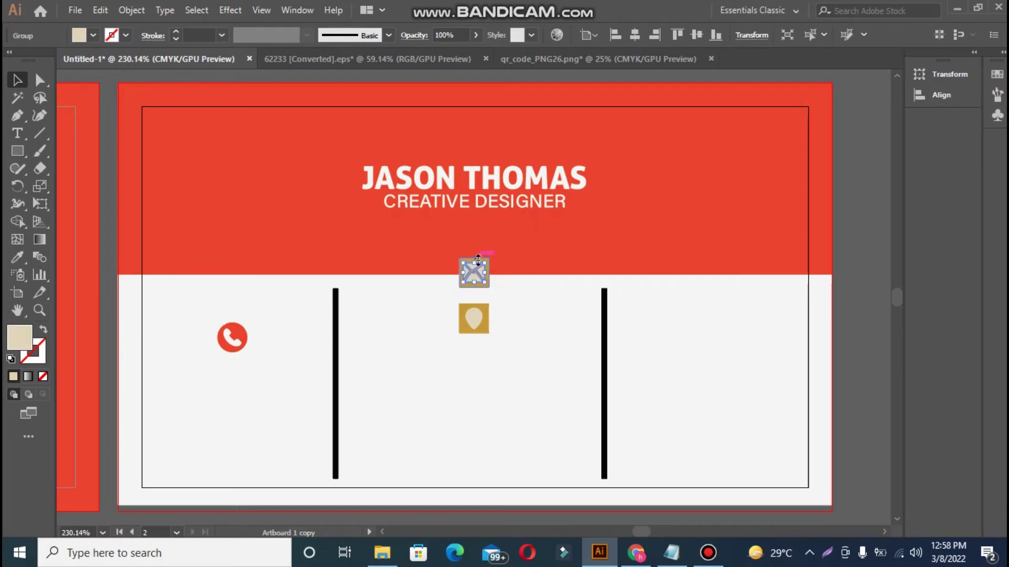
{"action": "left_click", "coordinate": [449, 239]}
{"action": "left_click", "coordinate": [474, 265]}
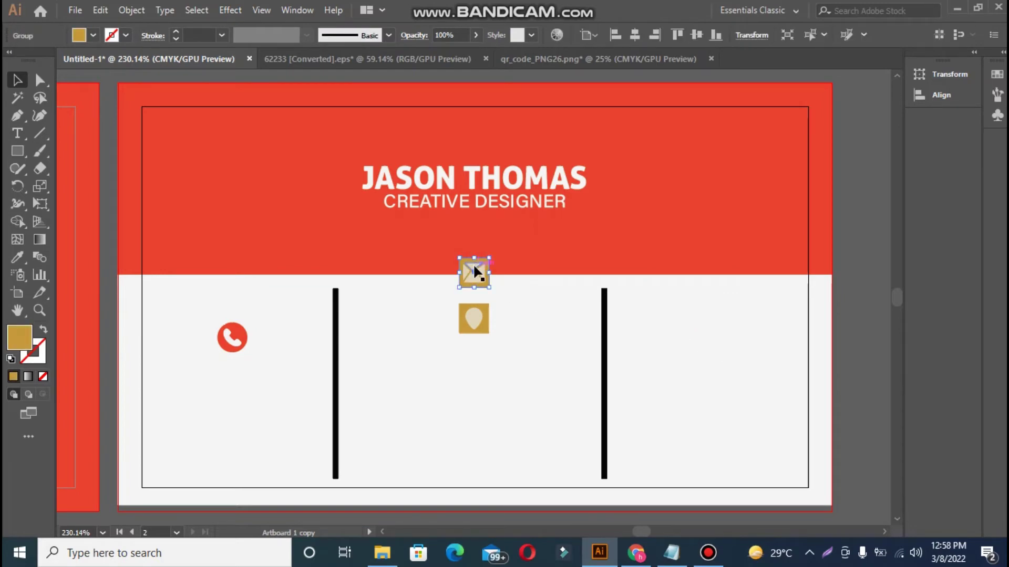
{"action": "left_click_drag", "start_coordinate": [474, 266], "coordinate": [708, 332]}
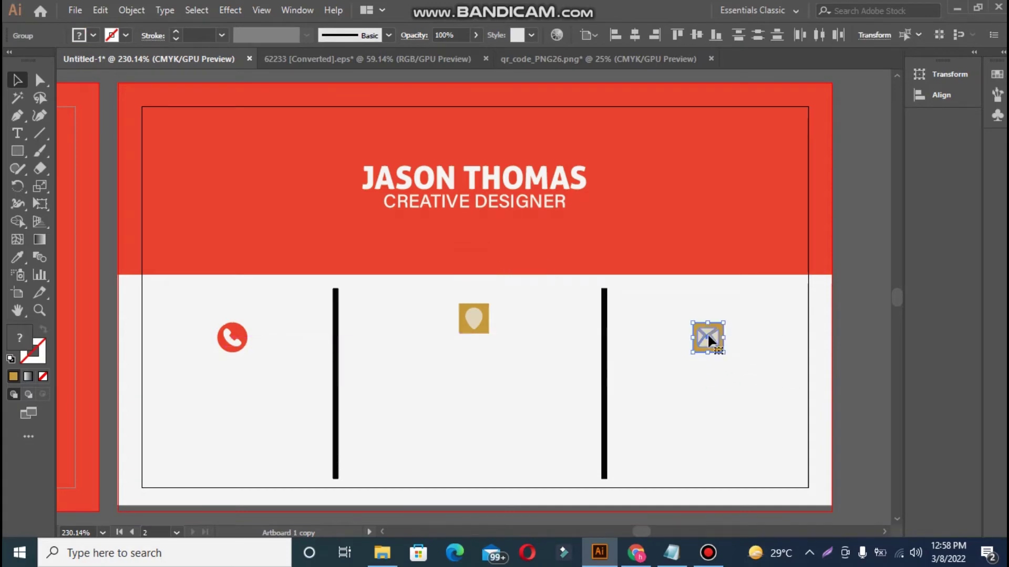
Step: Replace the pin's gold square with an Alt-dragged copy of the red phone circle
{"action": "left_click", "coordinate": [474, 320]}
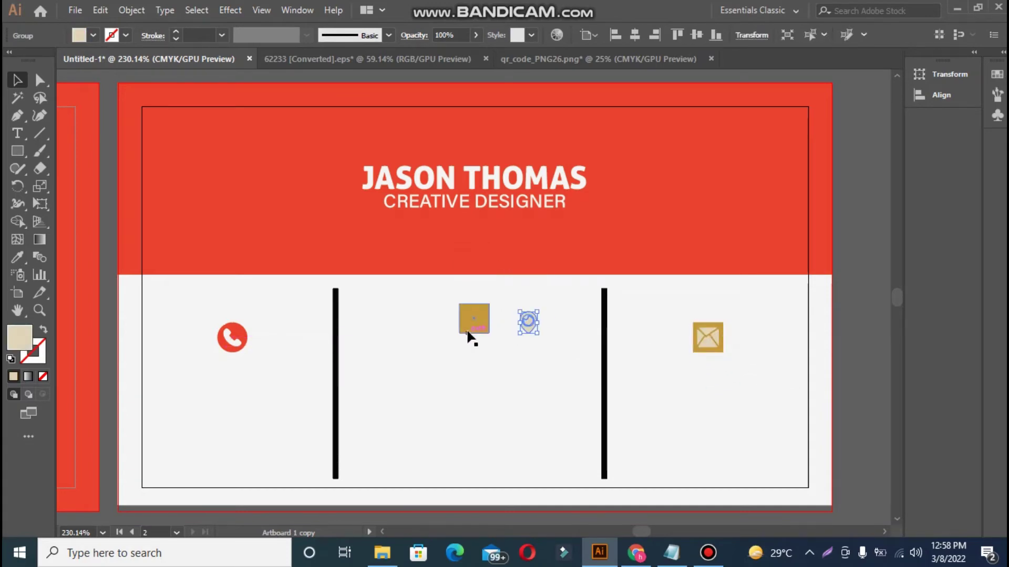
{"action": "left_click_drag", "start_coordinate": [467, 330], "coordinate": [467, 330]}
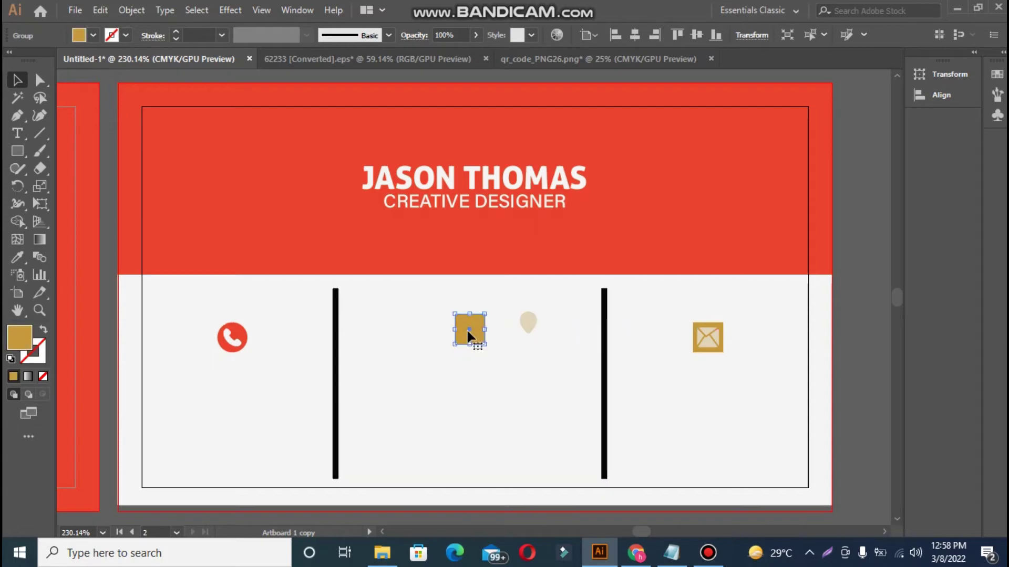
{"action": "key", "text": "a"}
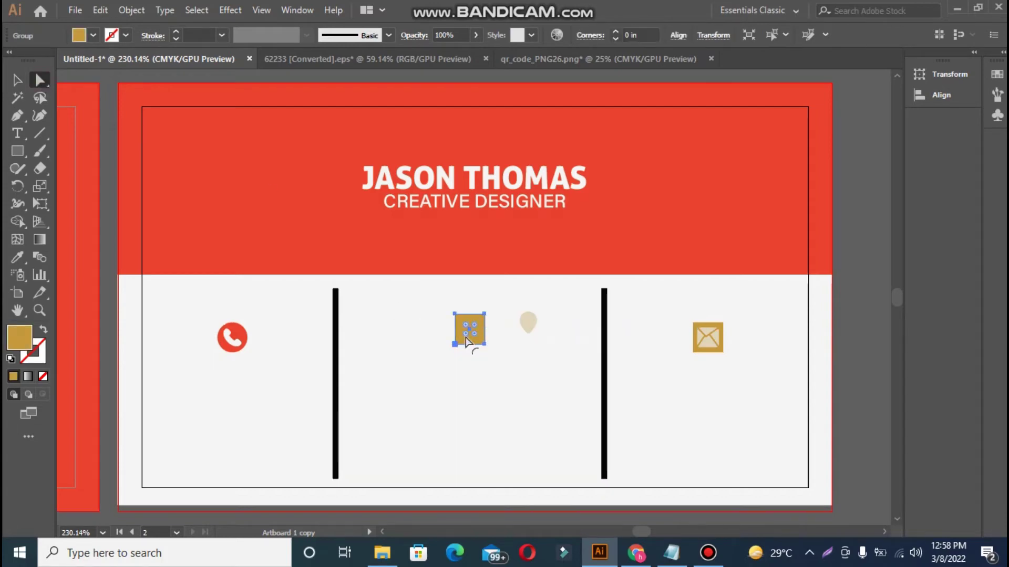
{"action": "left_click_drag", "start_coordinate": [466, 338], "coordinate": [475, 333]}
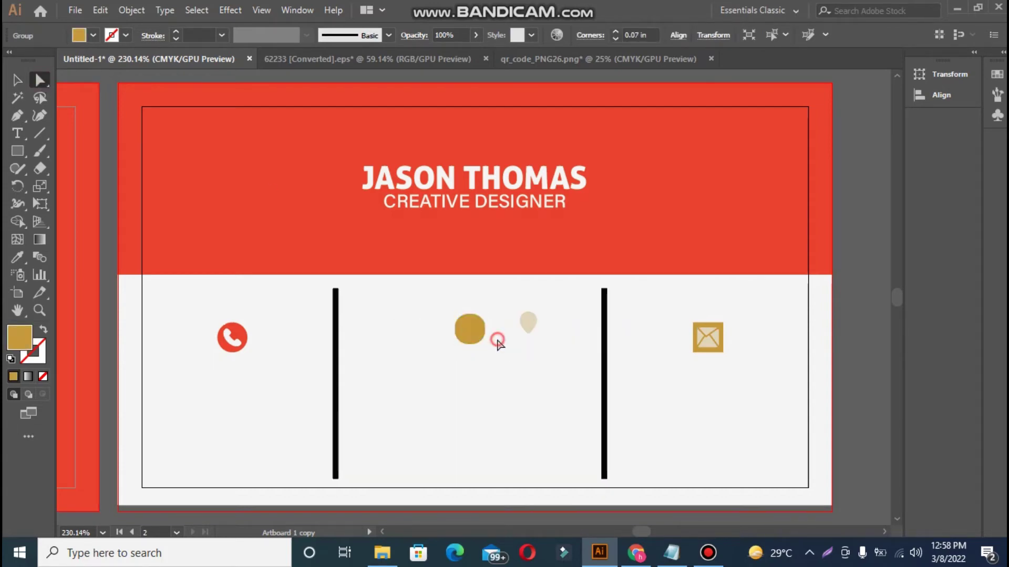
{"action": "left_click", "coordinate": [499, 339]}
{"action": "left_click", "coordinate": [457, 336]}
{"action": "key", "text": "Delete"}
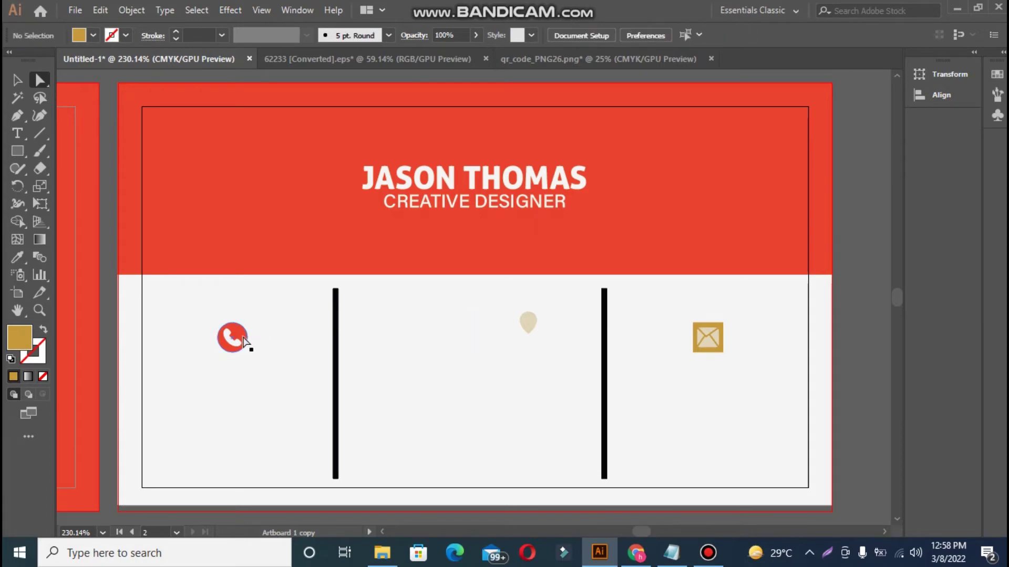
{"action": "mouse_move", "coordinate": [244, 341]}
{"action": "left_mouse_down"}
{"action": "mouse_move", "coordinate": [478, 346]}
{"action": "mouse_move", "coordinate": [527, 324]}
{"action": "mouse_move", "coordinate": [475, 350]}
{"action": "mouse_move", "coordinate": [479, 329]}
{"action": "left_mouse_up"}
{"action": "left_click", "coordinate": [547, 399]}
Step: Centre the pin horizontally and vertically on the middle red circle
{"action": "key", "text": "v"}
{"action": "left_click", "coordinate": [475, 354]}
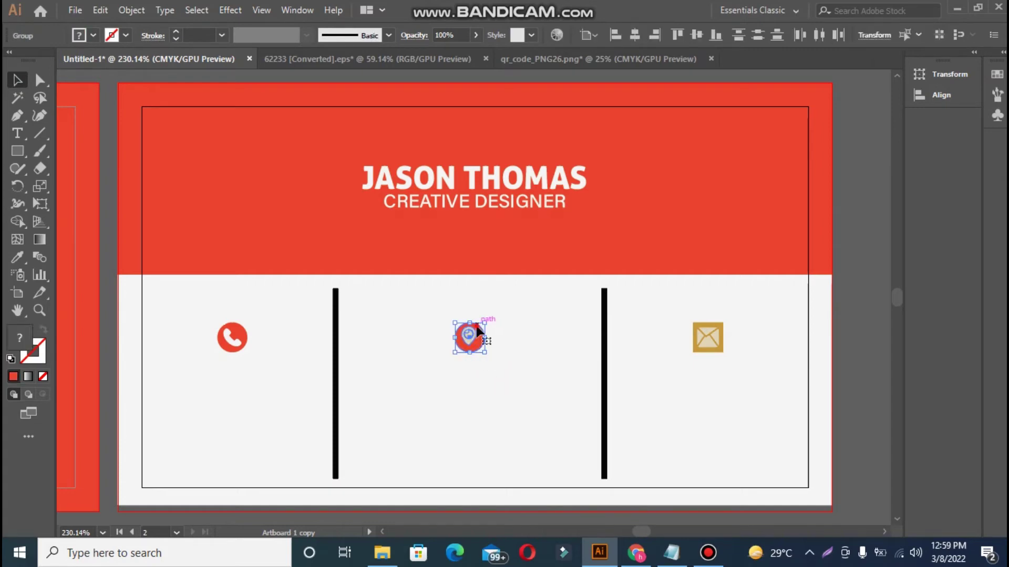
{"action": "left_click", "coordinate": [633, 36]}
{"action": "left_click", "coordinate": [697, 36]}
Step: Remove the envelope's gold square and place a red circle copy under the envelope
{"action": "left_click", "coordinate": [886, 245]}
{"action": "left_click", "coordinate": [704, 333]}
{"action": "left_click_drag", "start_coordinate": [720, 350], "coordinate": [716, 344]}
{"action": "key", "text": "ctrl+z"}
{"action": "key", "text": "ctrl+z"}
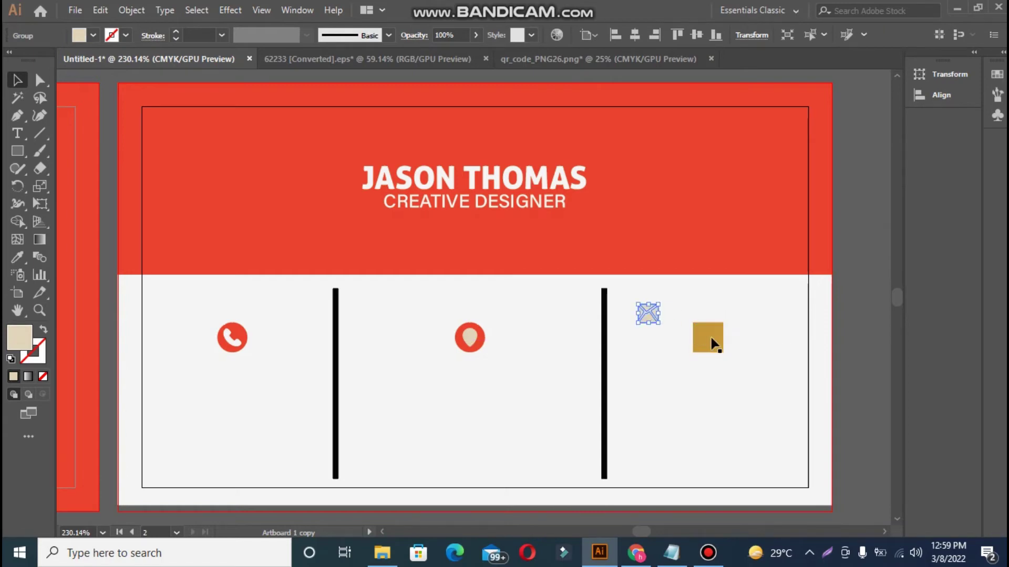
{"action": "key", "text": "ctrl+z"}
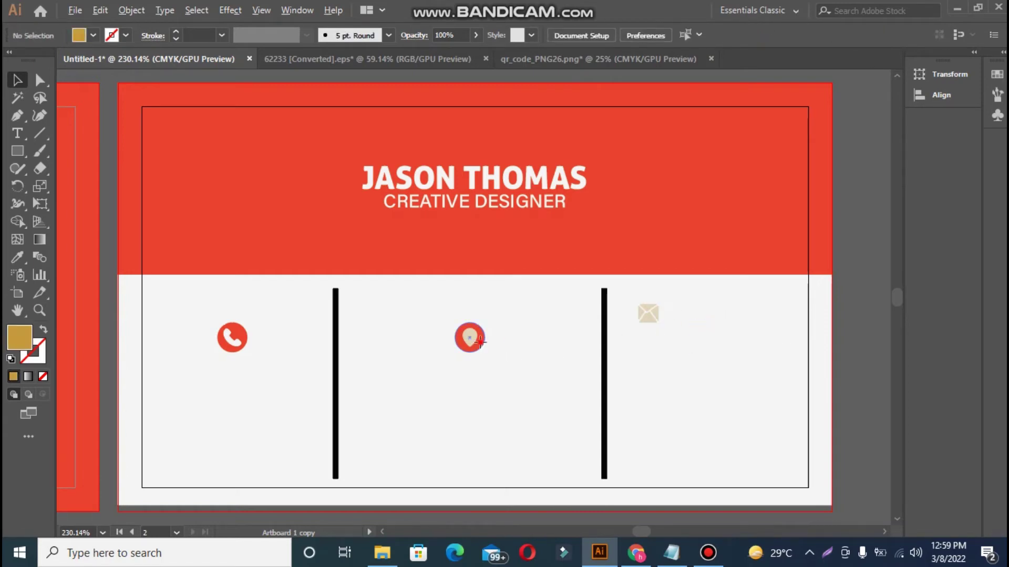
{"action": "left_click_drag", "start_coordinate": [479, 342], "coordinate": [724, 345]}
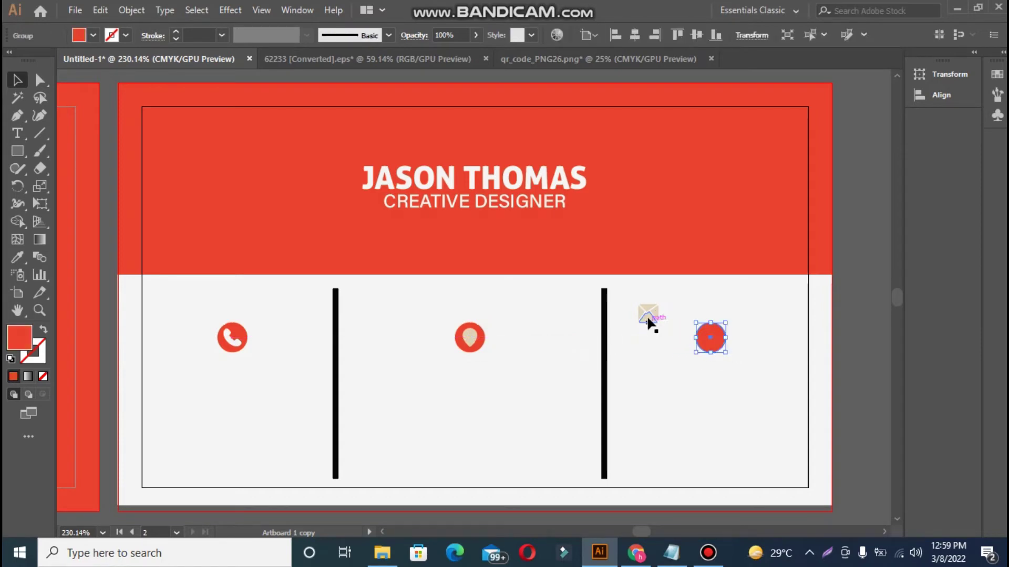
{"action": "left_click_drag", "start_coordinate": [650, 318], "coordinate": [716, 348]}
Step: Centre the envelope on the right red circle
{"action": "left_click", "coordinate": [836, 371]}
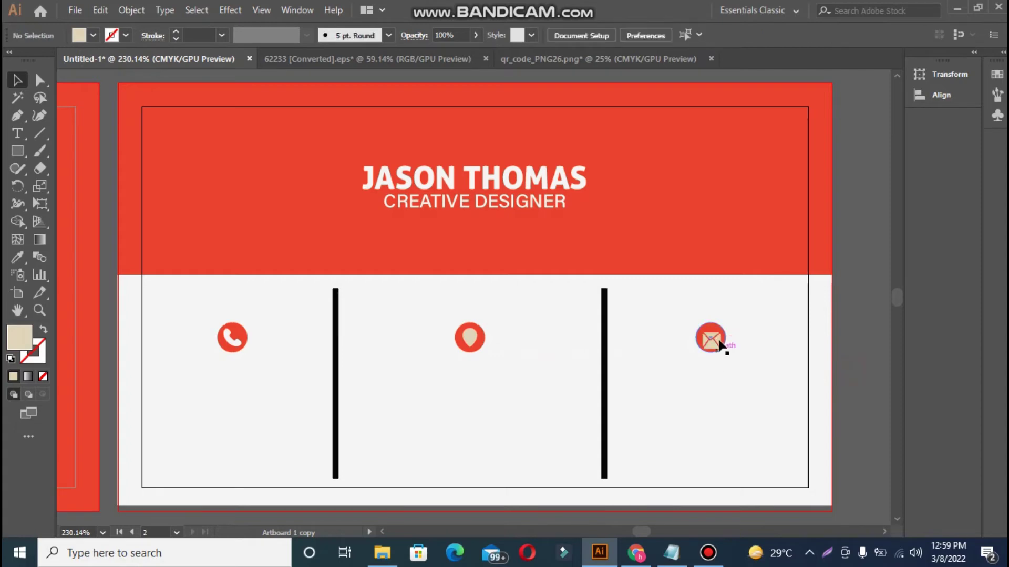
{"action": "left_click", "coordinate": [717, 325]}
{"action": "left_click", "coordinate": [717, 333], "text": "shift"}
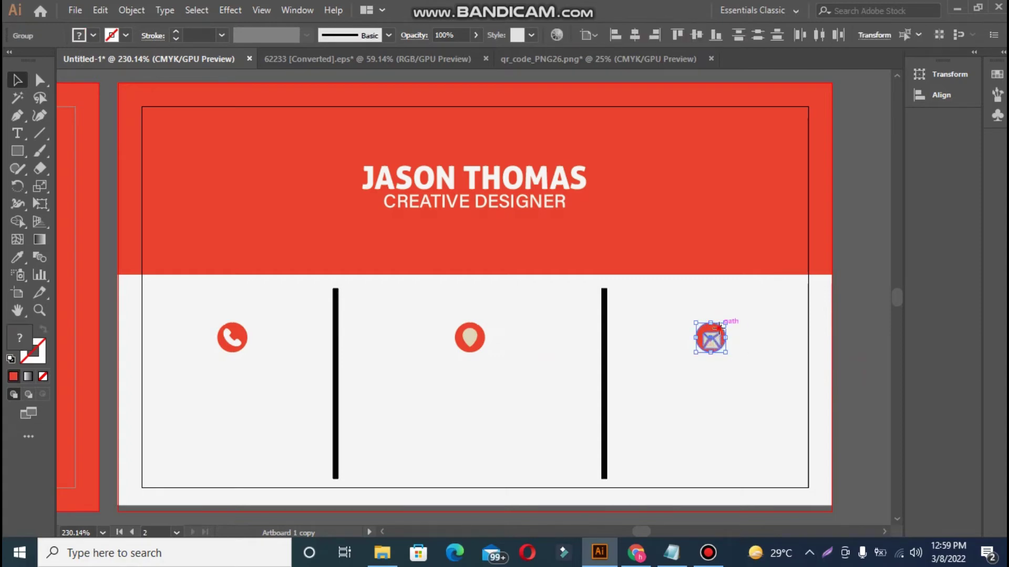
{"action": "left_click", "coordinate": [715, 34]}
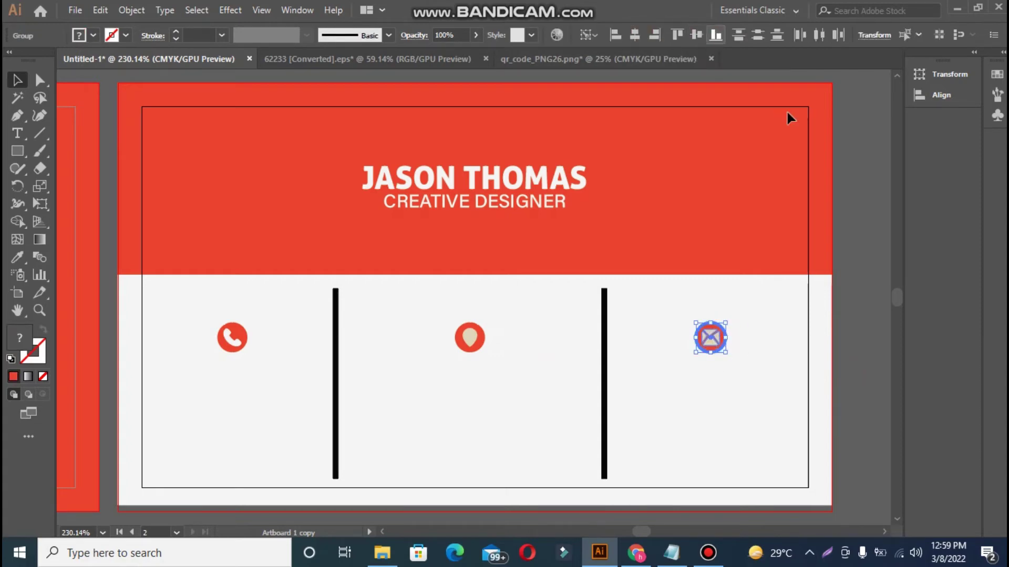
{"action": "left_click", "coordinate": [845, 183]}
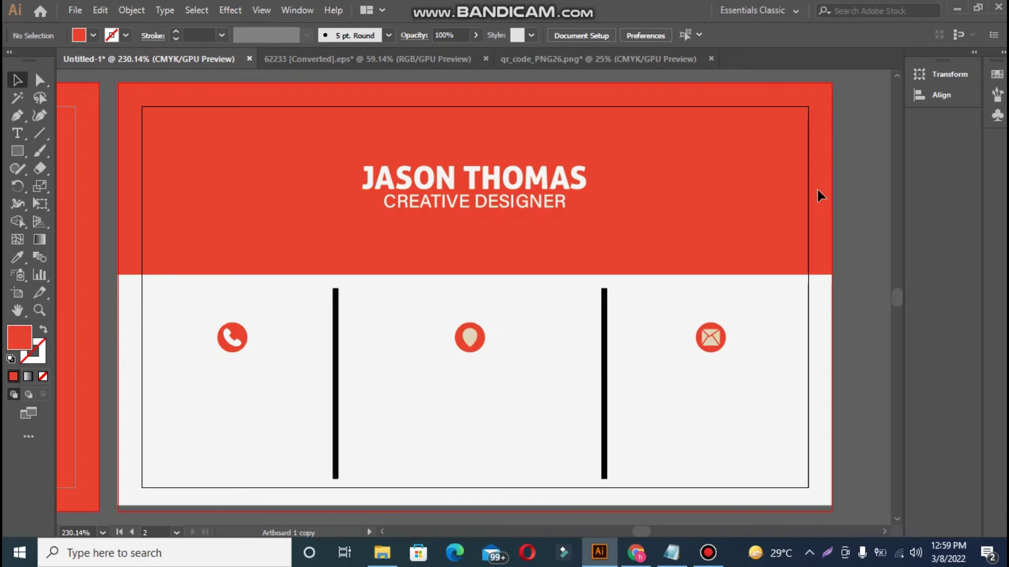
Step: Line up the envelope, pin and phone icons in one evenly spaced row
{"action": "mouse_move", "coordinate": [691, 317]}
{"action": "left_mouse_down"}
{"action": "mouse_move", "coordinate": [724, 351]}
{"action": "mouse_move", "coordinate": [715, 341]}
{"action": "left_mouse_up"}
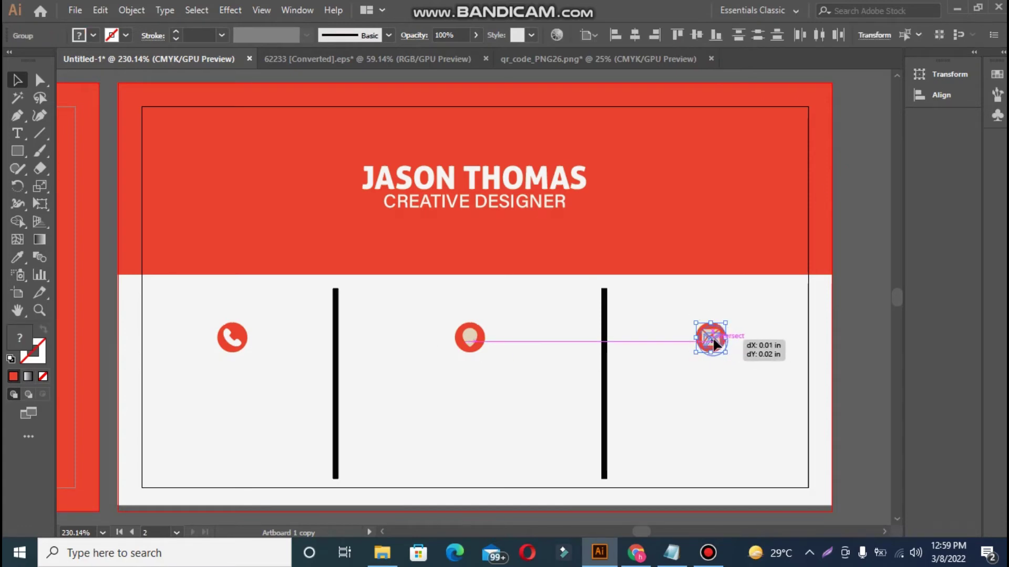
{"action": "left_click", "coordinate": [855, 357]}
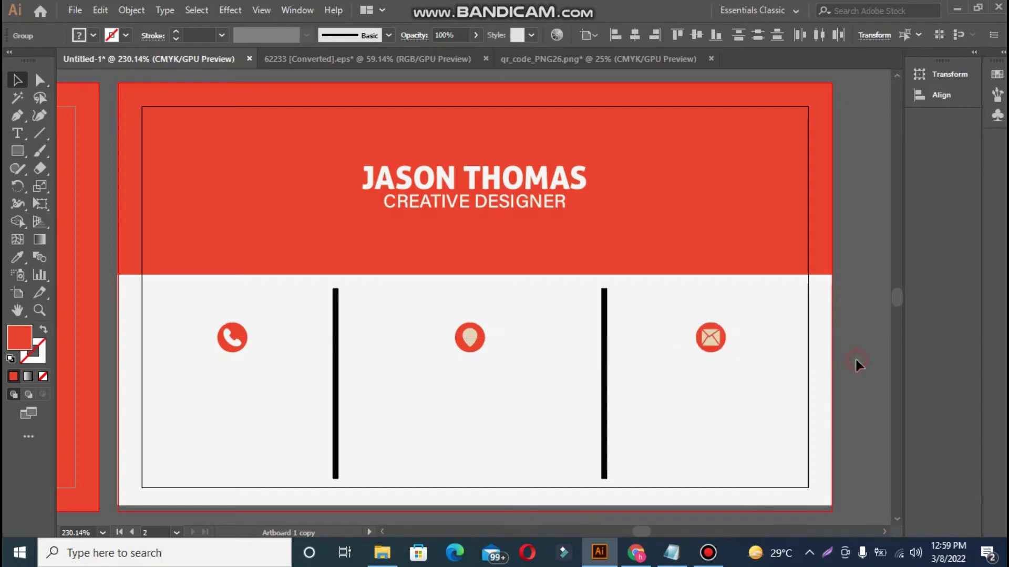
{"action": "left_click_drag", "start_coordinate": [461, 328], "coordinate": [482, 356]}
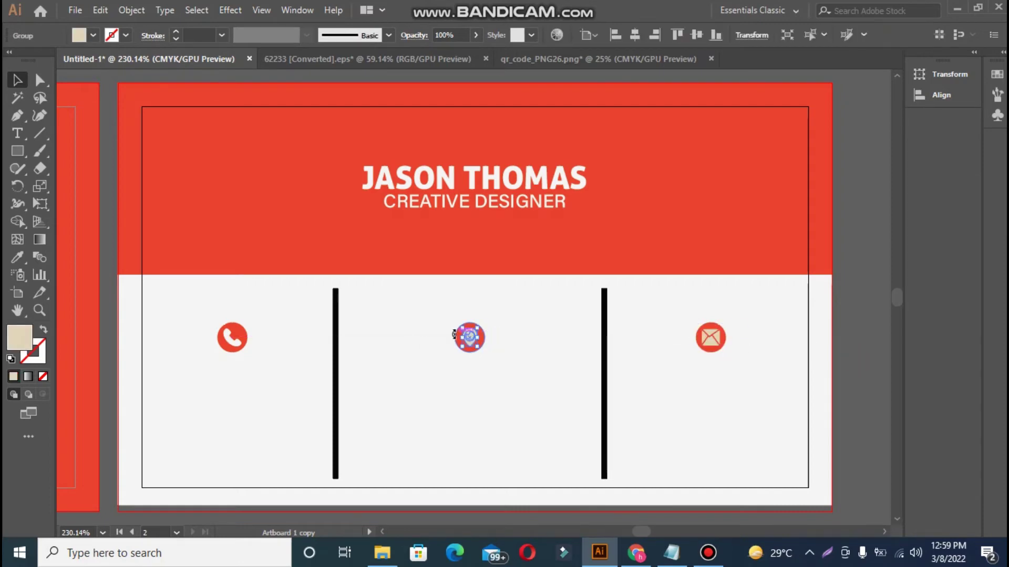
{"action": "left_click", "coordinate": [455, 403]}
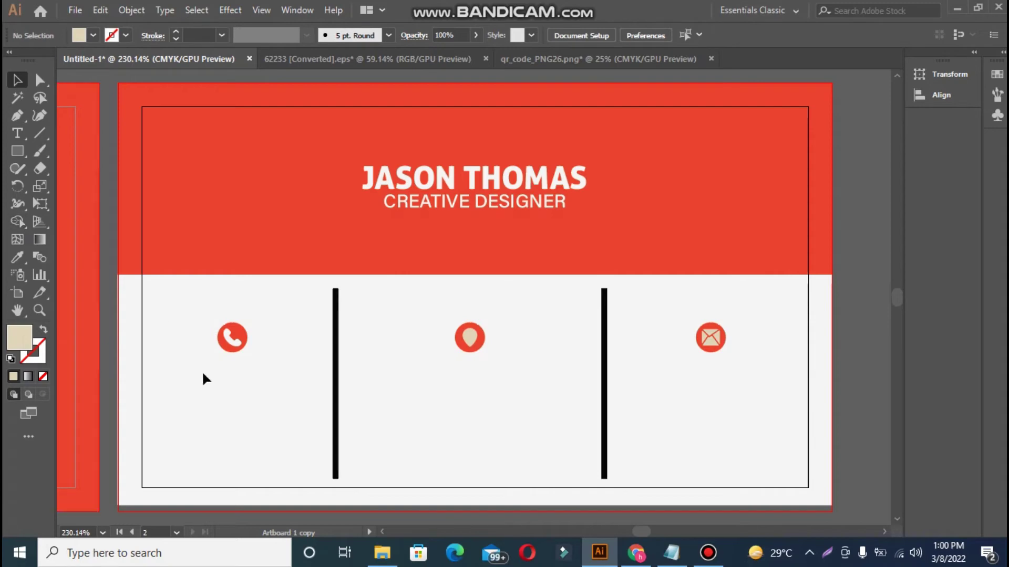
{"action": "left_click", "coordinate": [232, 338]}
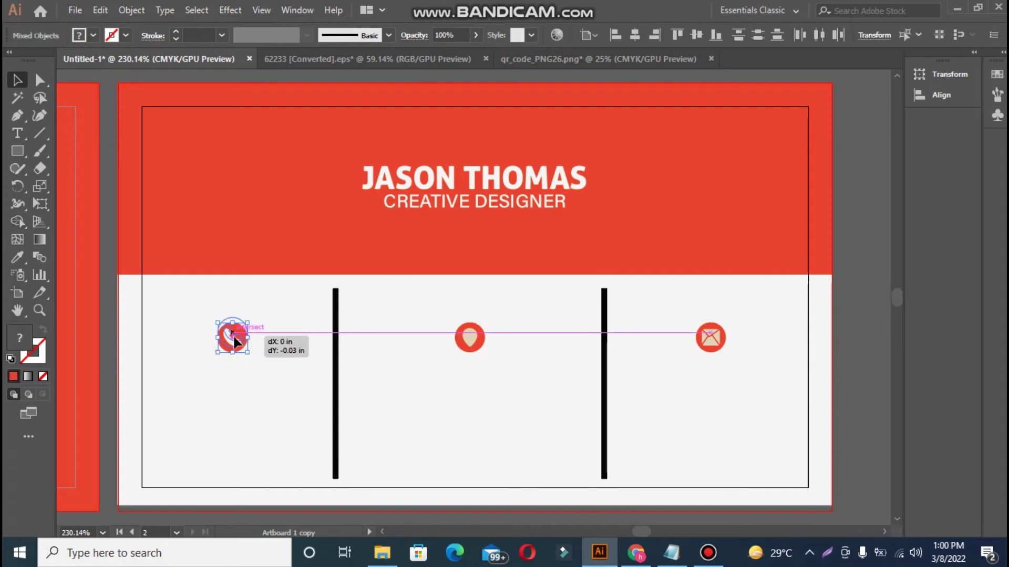
{"action": "left_click_drag", "start_coordinate": [234, 342], "coordinate": [235, 341]}
{"action": "left_click", "coordinate": [471, 339]}
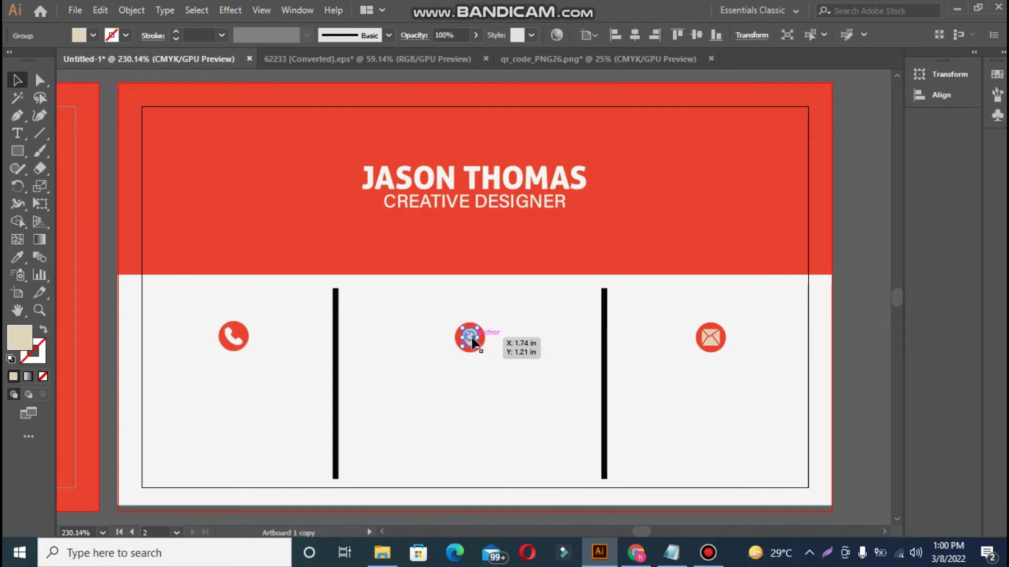
{"action": "left_click_drag", "start_coordinate": [482, 342], "coordinate": [474, 343]}
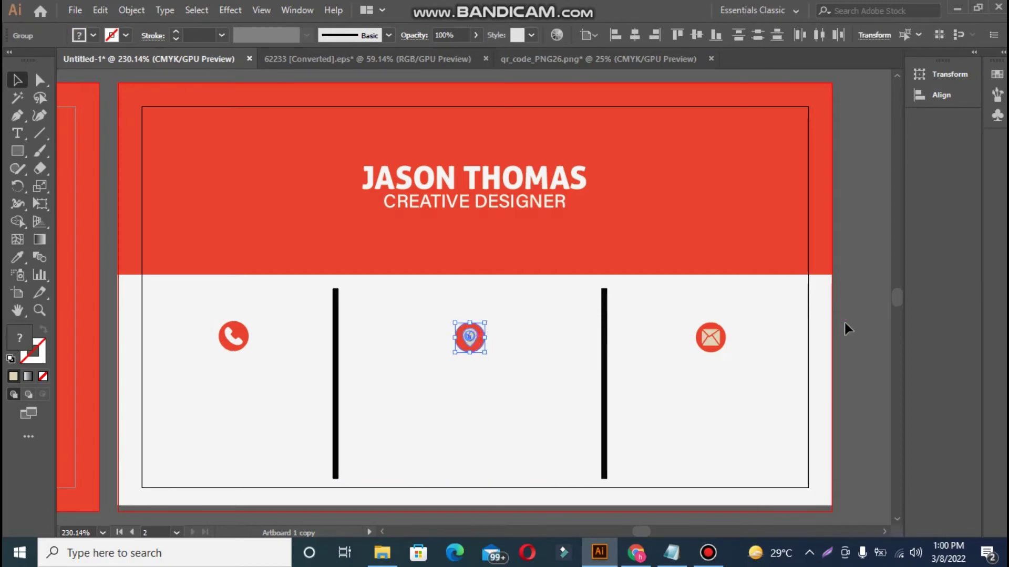
{"action": "left_click", "coordinate": [847, 328]}
{"action": "left_click", "coordinate": [17, 133]}
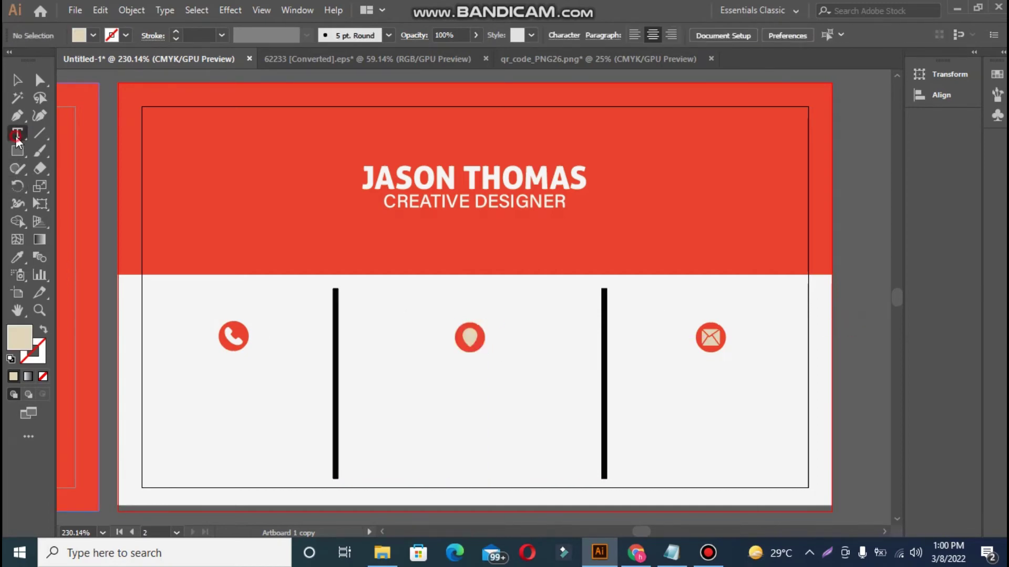
{"action": "left_click", "coordinate": [182, 368]}
{"action": "key", "text": "BackSpace"}
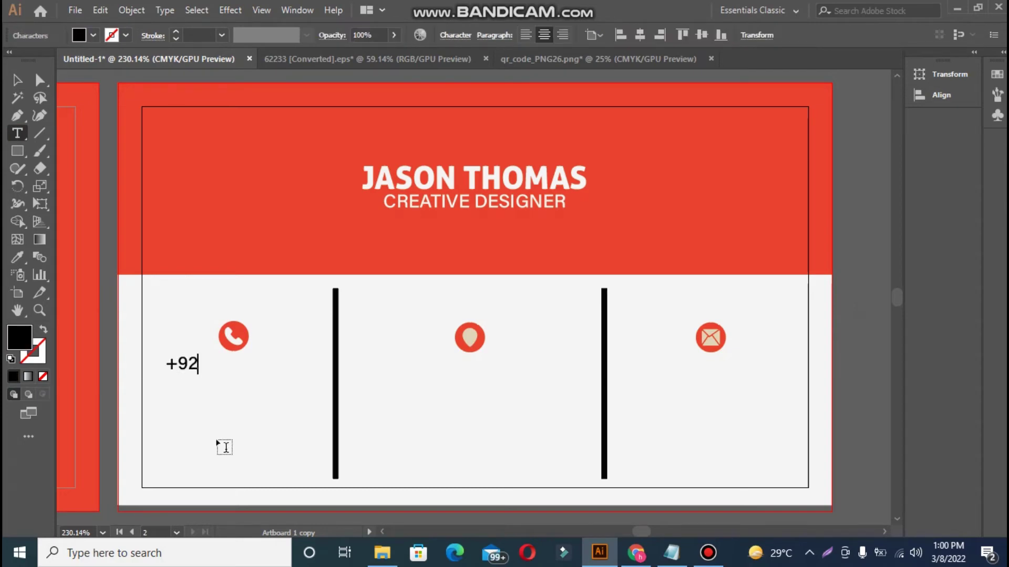
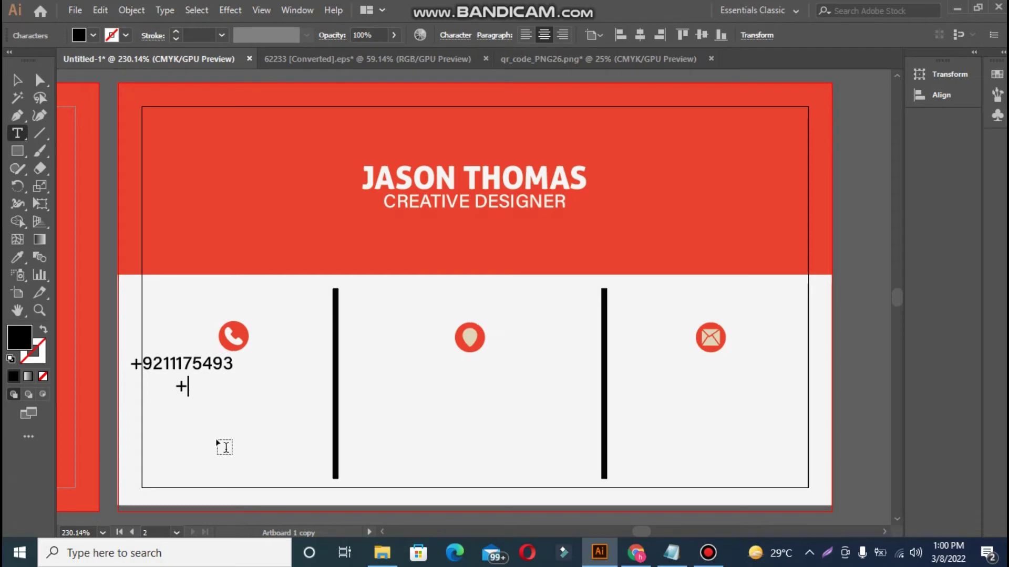
{"action": "type", "text": "923457820"}
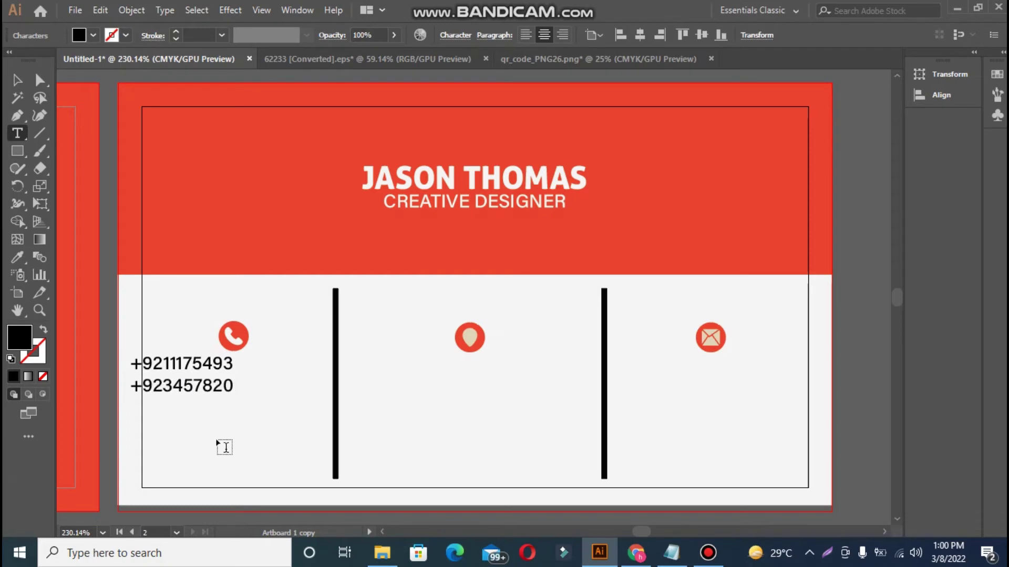
{"action": "left_click", "coordinate": [17, 80]}
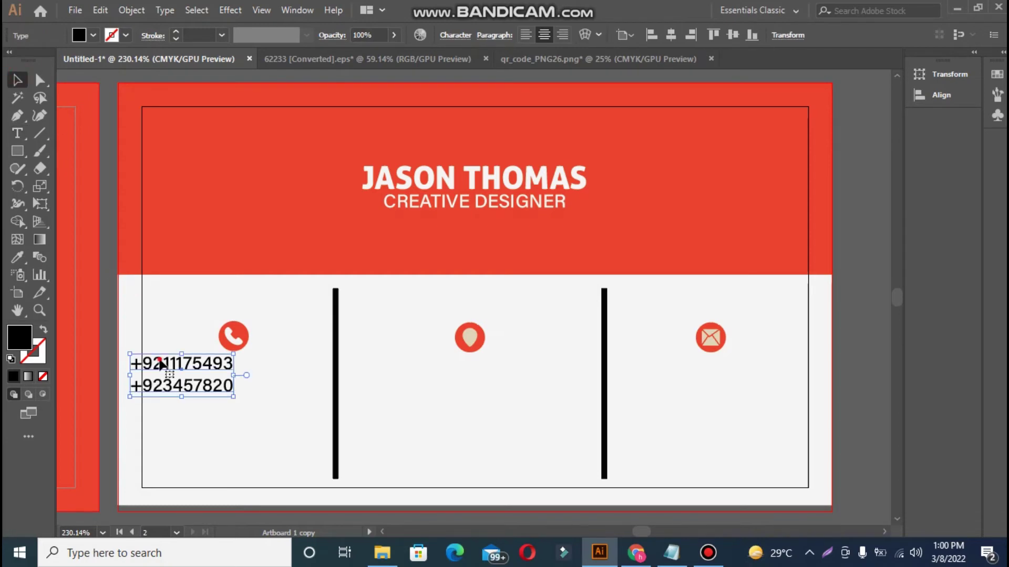
{"action": "left_click_drag", "start_coordinate": [160, 363], "coordinate": [208, 372]}
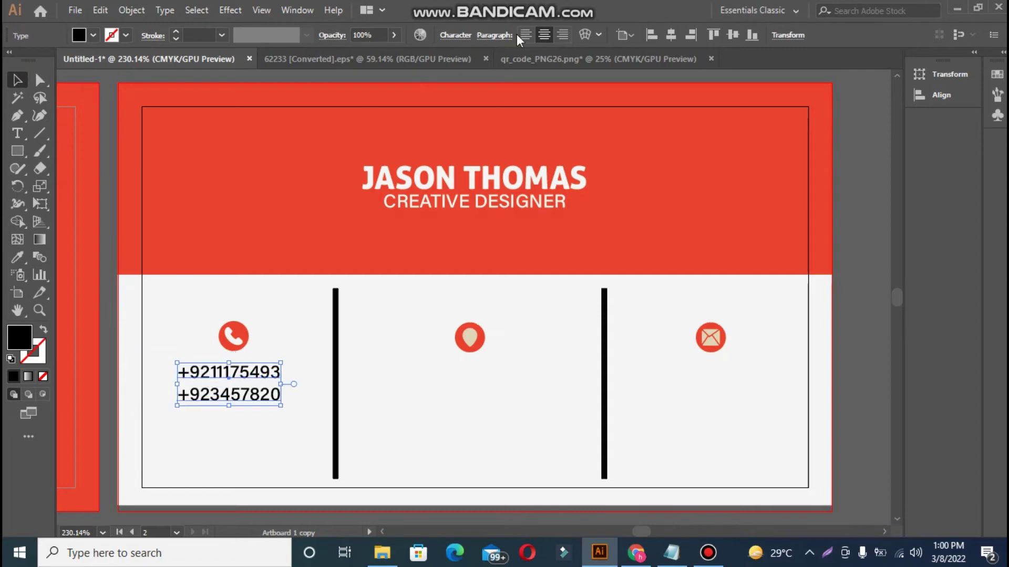
Step: Give the phone numbers 6 pt font size and 5 pt leading
{"action": "left_click", "coordinate": [300, 11]}
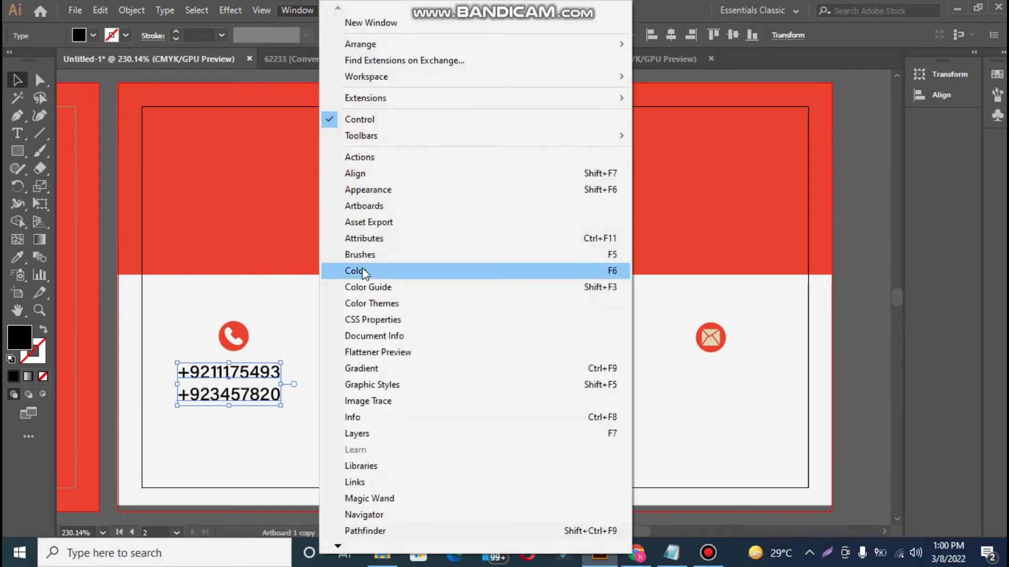
{"action": "key", "text": "Escape"}
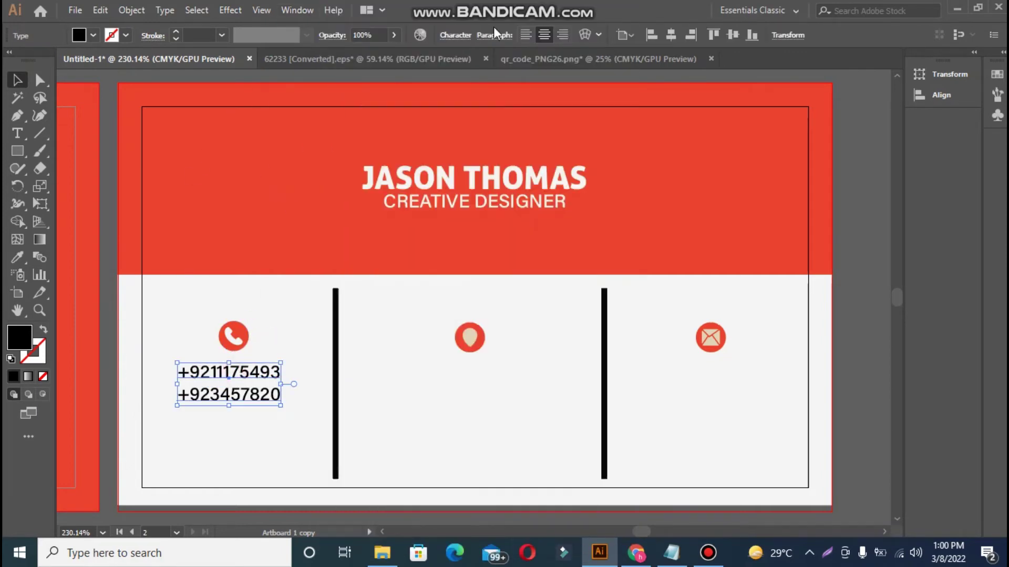
{"action": "left_click", "coordinate": [455, 35]}
{"action": "left_click", "coordinate": [329, 112]}
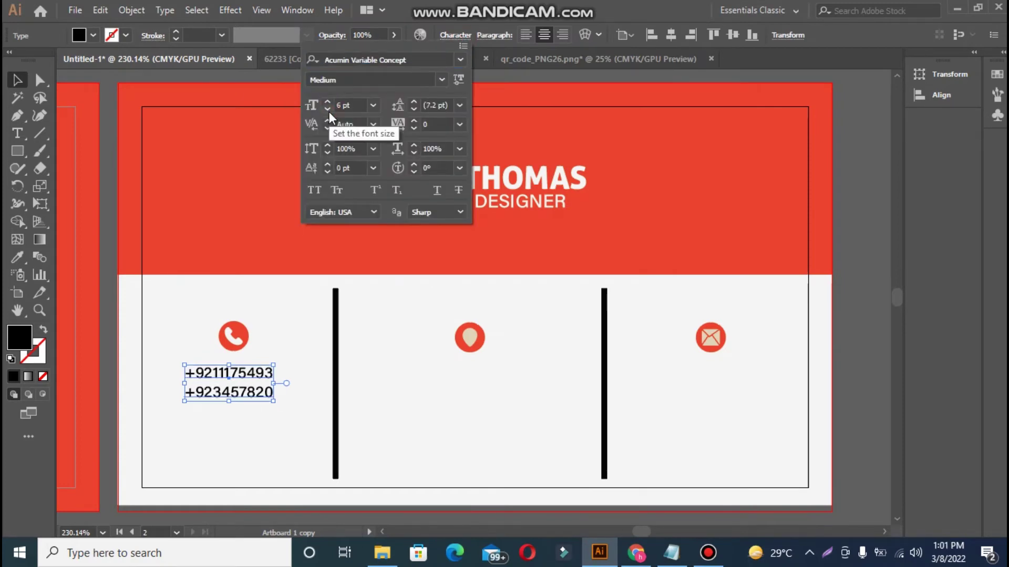
{"action": "left_click", "coordinate": [413, 110]}
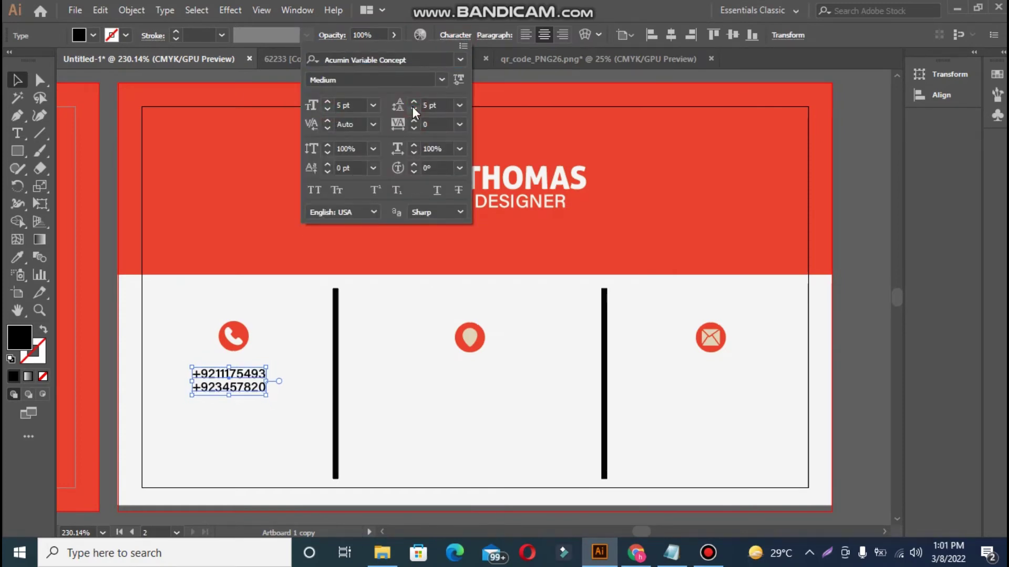
{"action": "left_click", "coordinate": [327, 103]}
{"action": "left_click", "coordinate": [328, 103]}
{"action": "left_click", "coordinate": [328, 109]}
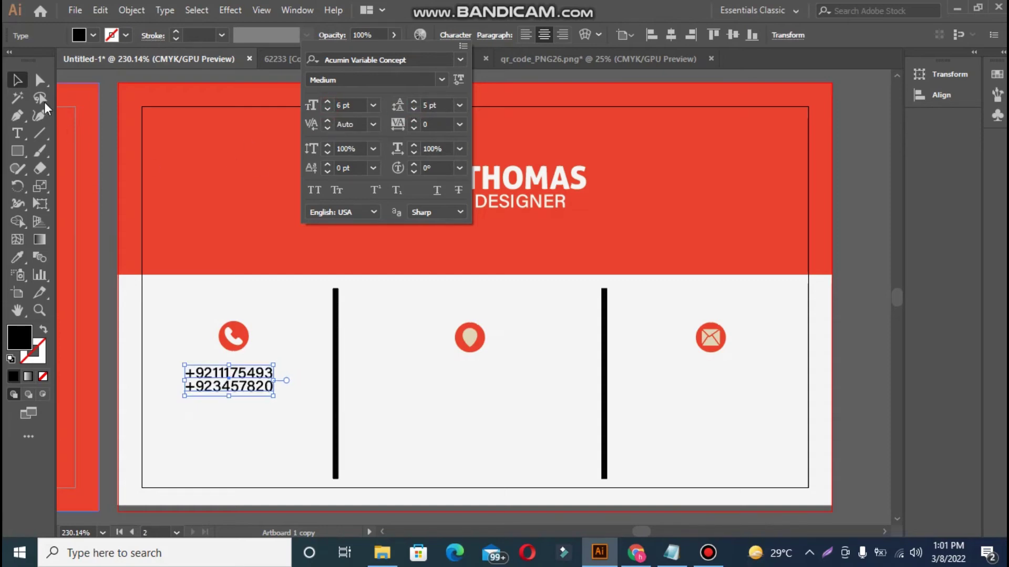
{"action": "left_click", "coordinate": [210, 313]}
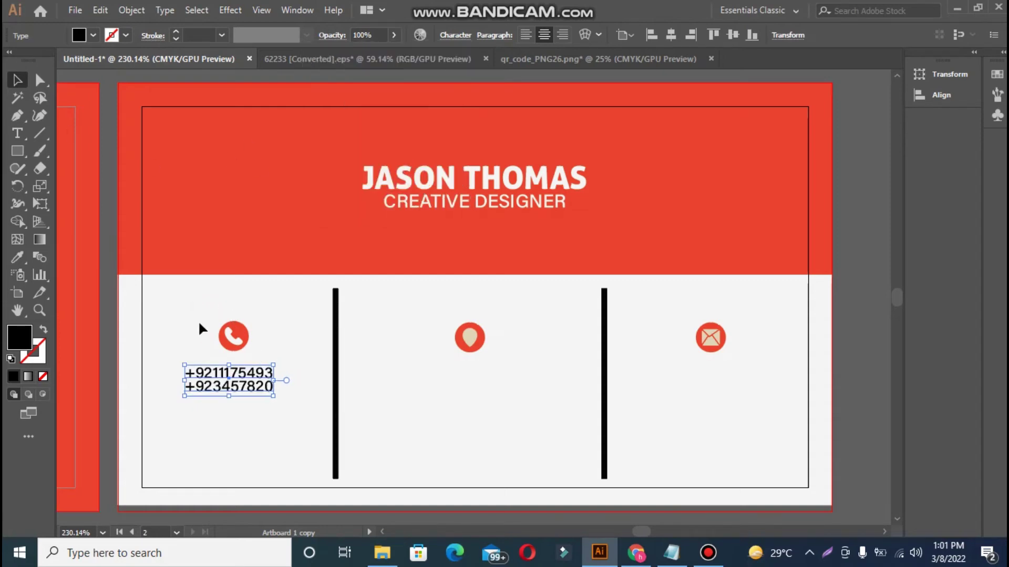
Step: Horizontally centre the phone numbers on the phone icon and nudge them up slightly
{"action": "left_click", "coordinate": [270, 345], "text": "shift"}
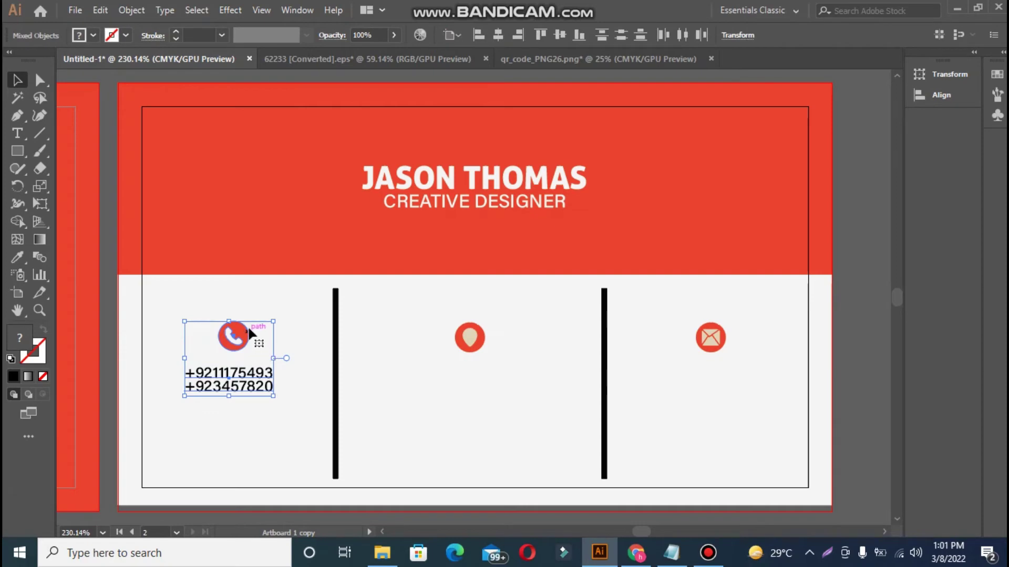
{"action": "left_click", "coordinate": [503, 36]}
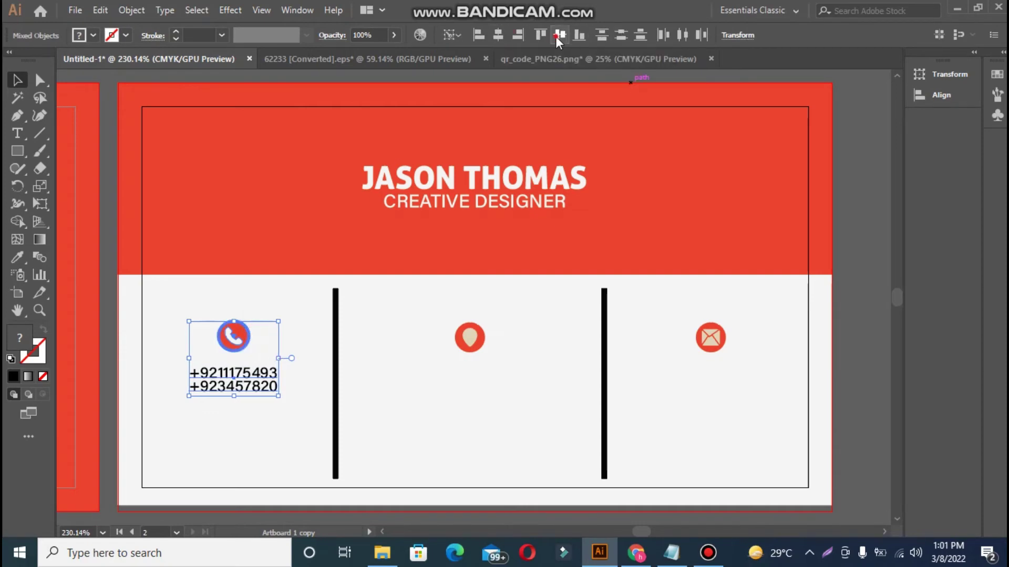
{"action": "left_click", "coordinate": [836, 223]}
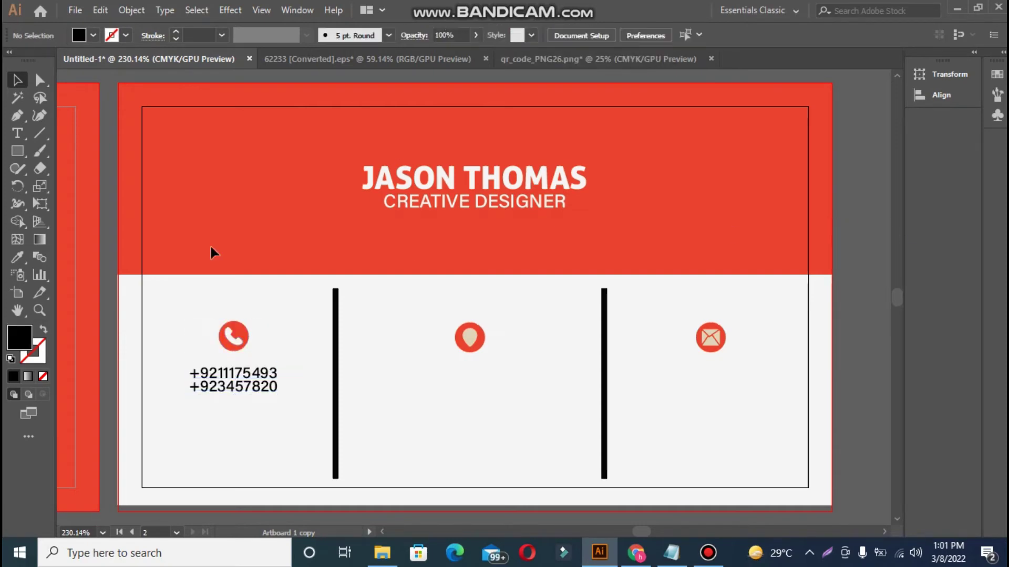
{"action": "left_click_drag", "start_coordinate": [211, 376], "coordinate": [212, 371]}
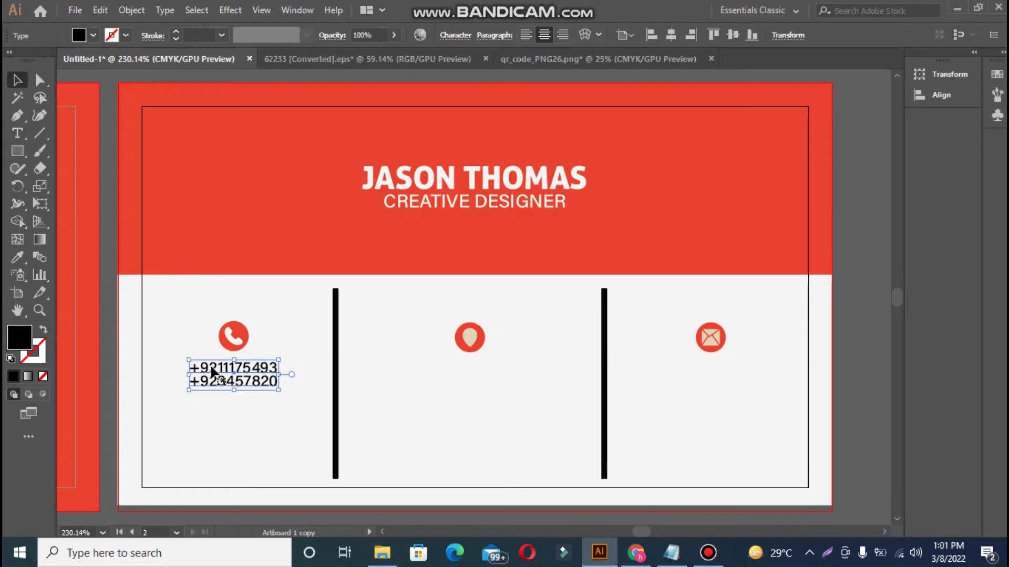
{"action": "left_click", "coordinate": [858, 373]}
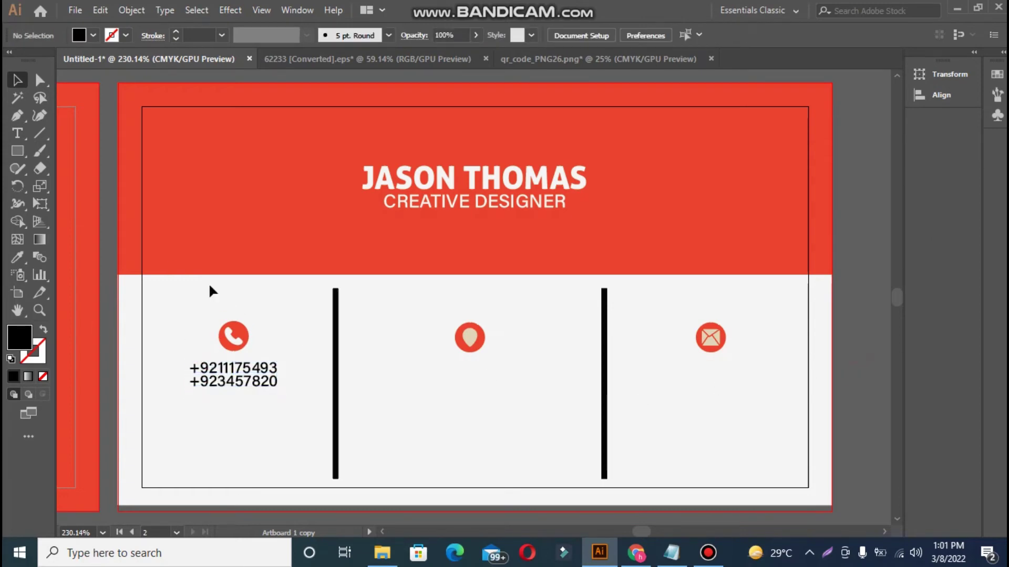
Step: Type 'C,QEW ROAD, NEW JERSEY' under the location icon, split onto two lines
{"action": "left_click", "coordinate": [17, 133]}
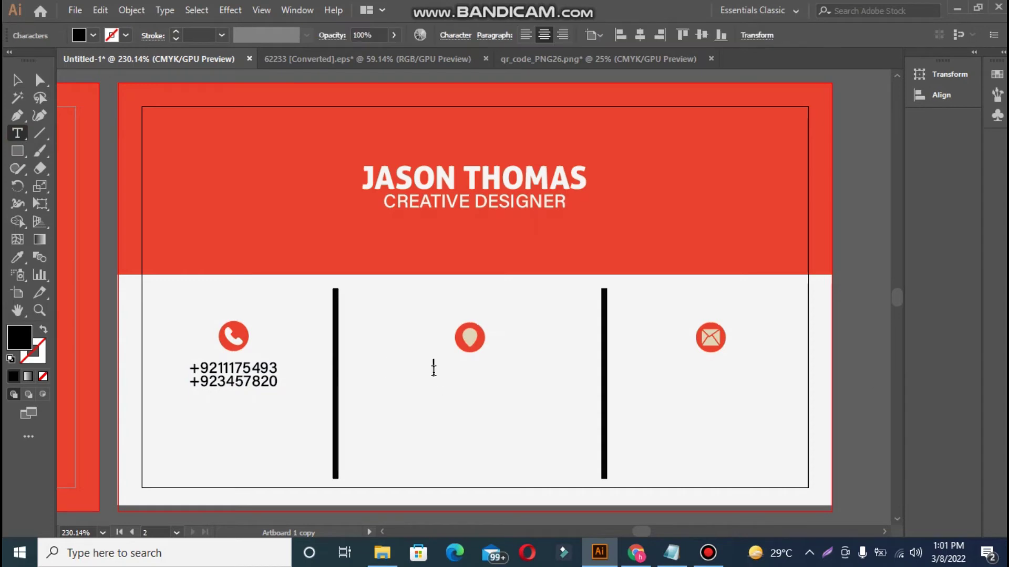
{"action": "type", "text": "C,"}
{"action": "type", "text": "QEW"}
{"action": "type", "text": " ROAD, "}
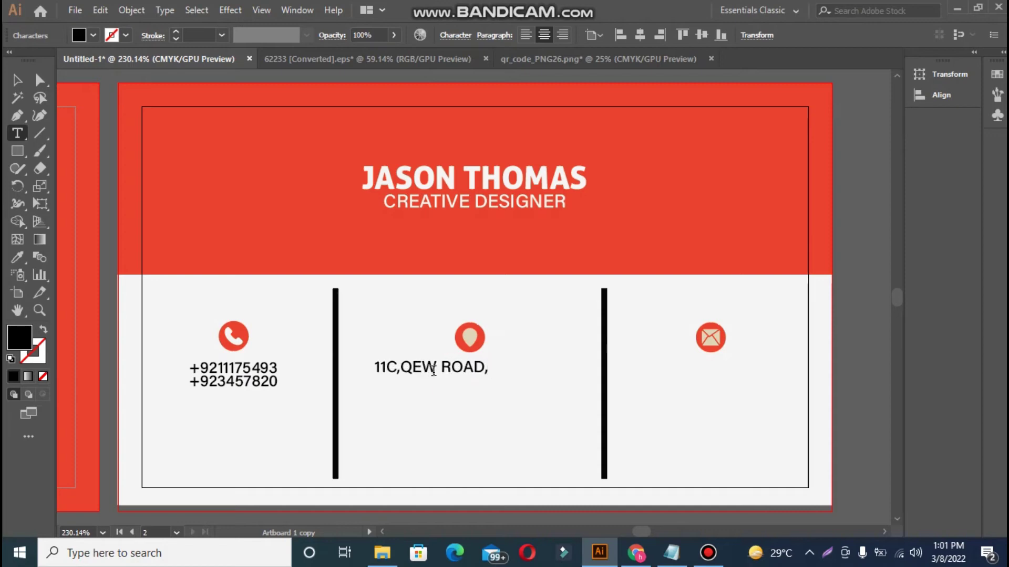
{"action": "type", "text": "NEW JERS"}
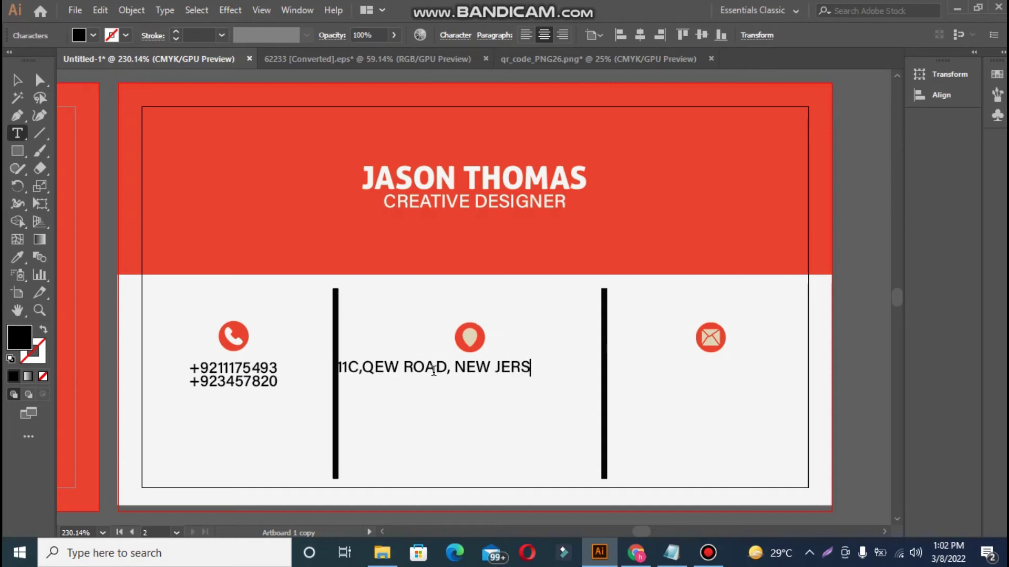
{"action": "type", "text": "EY"}
{"action": "left_click", "coordinate": [16, 82]}
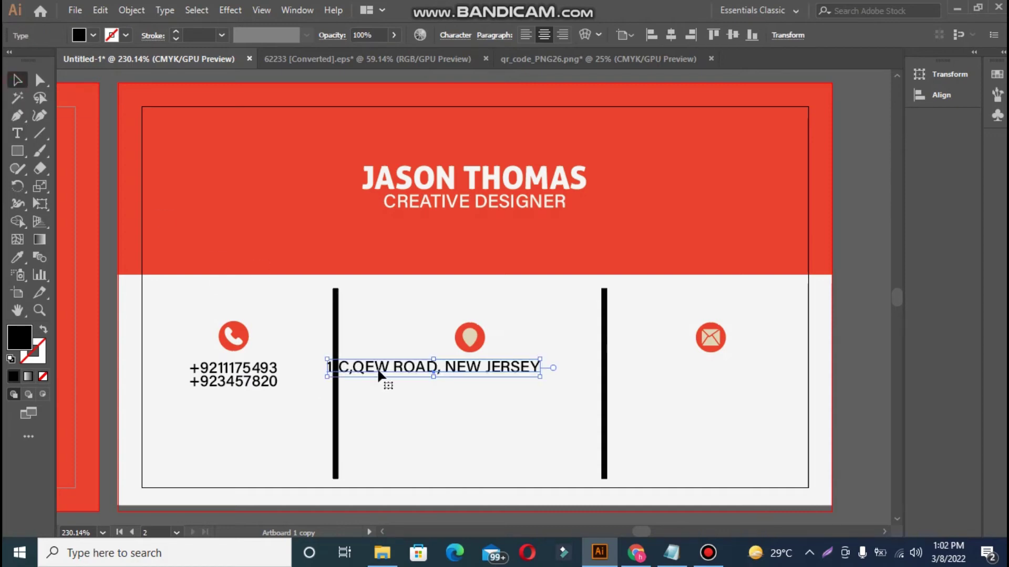
{"action": "left_click_drag", "start_coordinate": [379, 374], "coordinate": [414, 369]}
{"action": "double_click", "coordinate": [481, 371]}
{"action": "key", "text": "Return"}
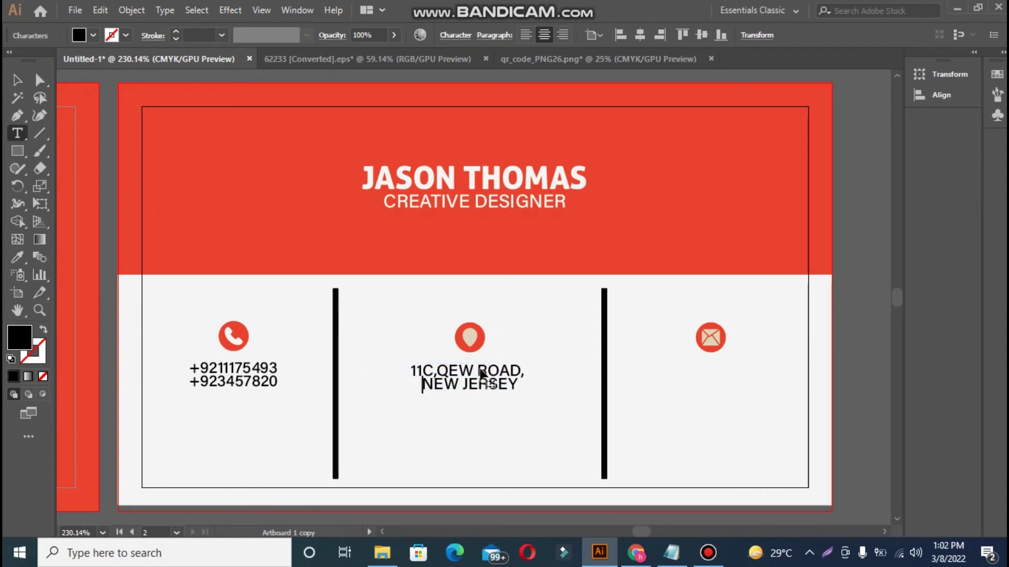
{"action": "left_click", "coordinate": [17, 80]}
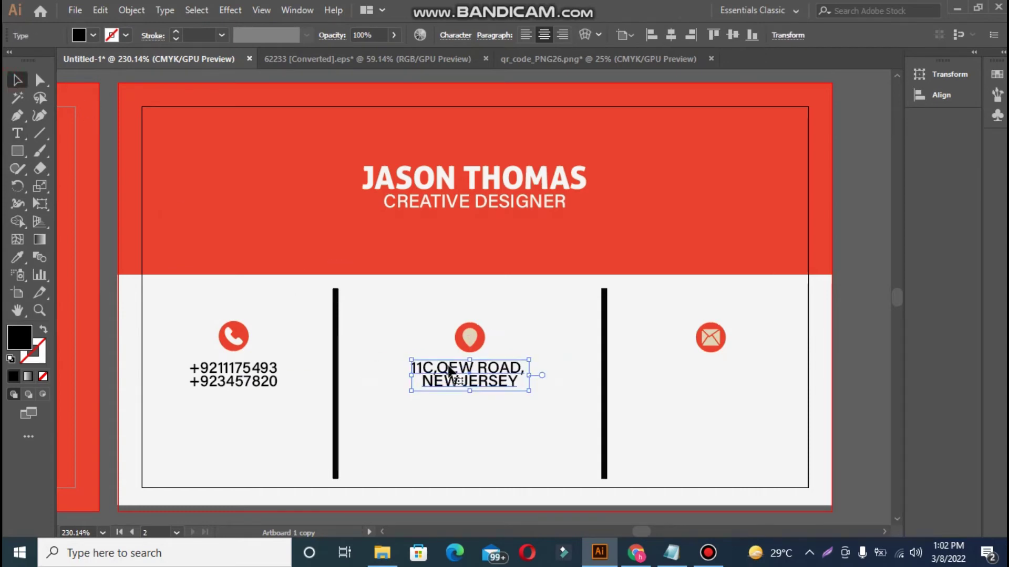
{"action": "key", "text": "Up"}
{"action": "key", "text": "Up"}
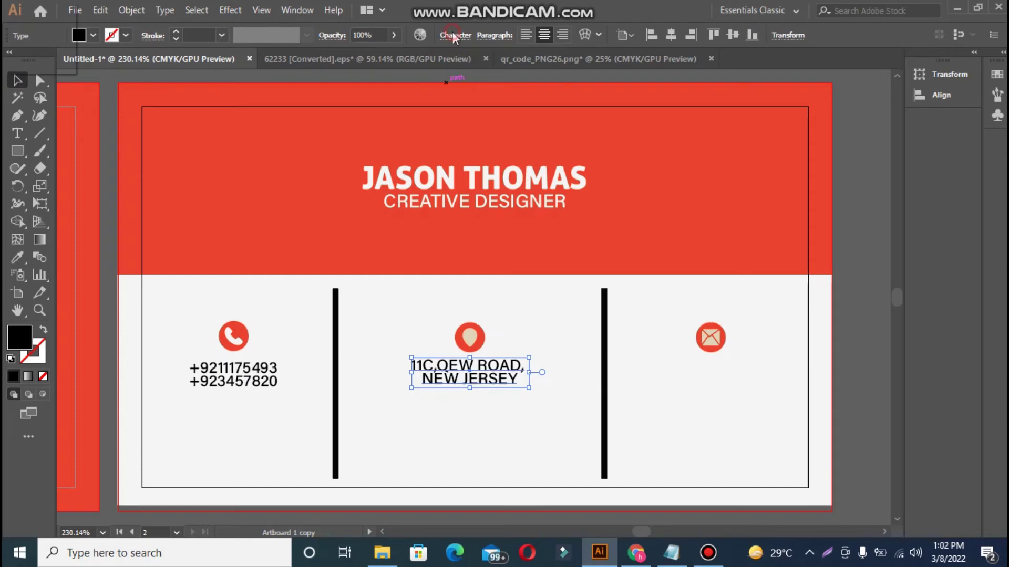
Step: Set the address to 6 pt with tighter leading, taller scaling and tighter tracking
{"action": "left_click", "coordinate": [445, 36]}
{"action": "left_click", "coordinate": [331, 109]}
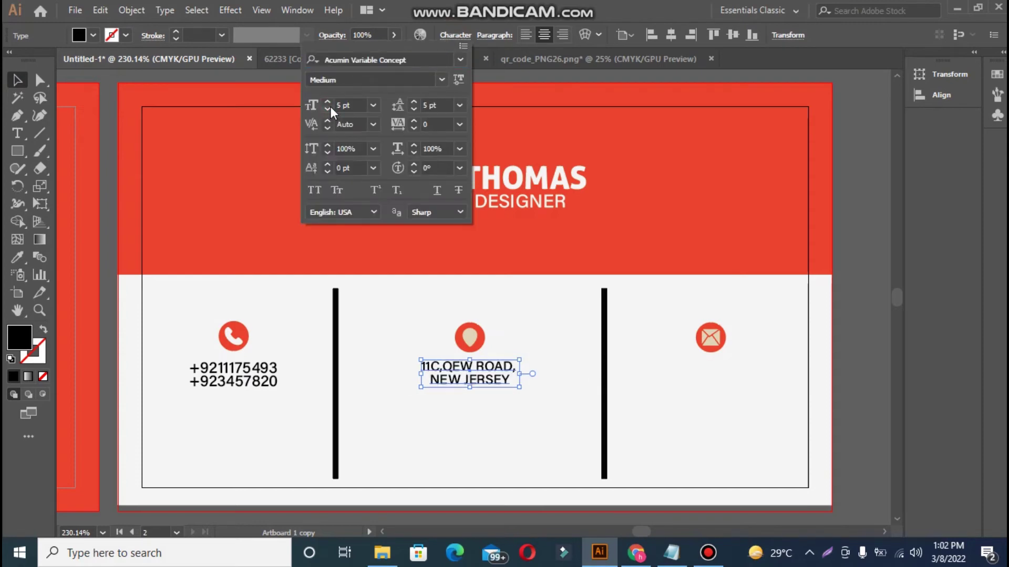
{"action": "left_click", "coordinate": [330, 104]}
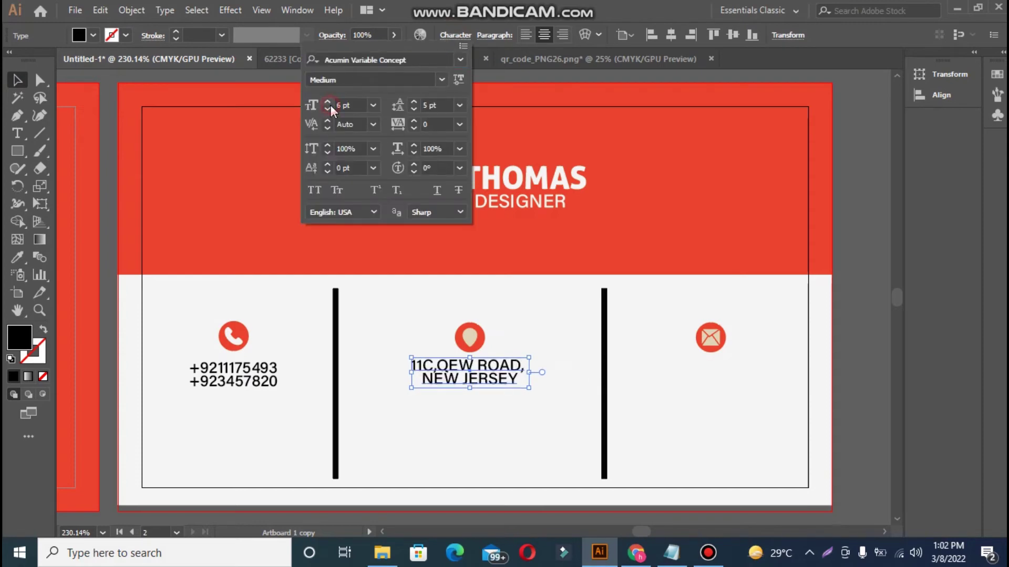
{"action": "left_click", "coordinate": [414, 109]}
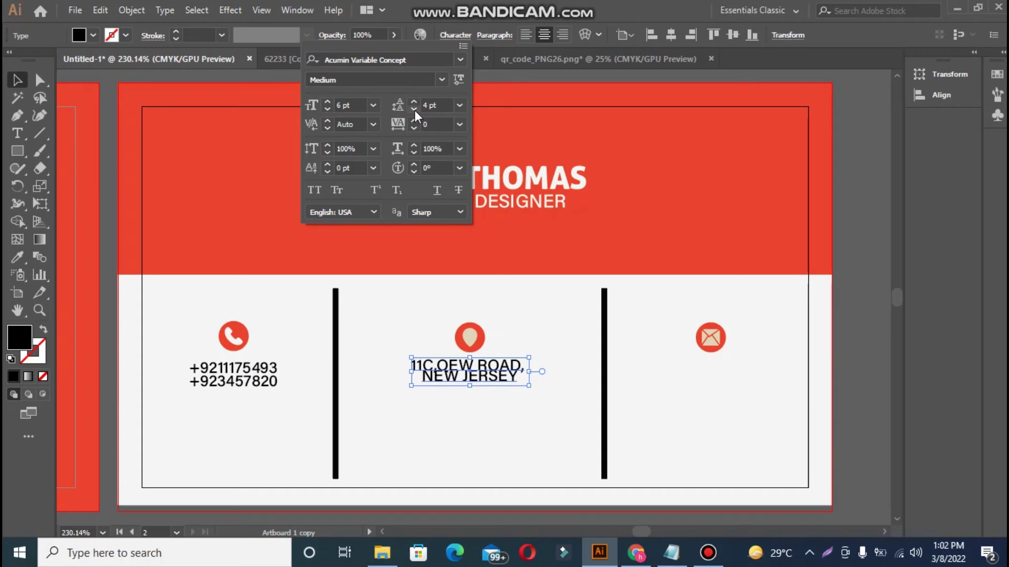
{"action": "left_click", "coordinate": [328, 146]}
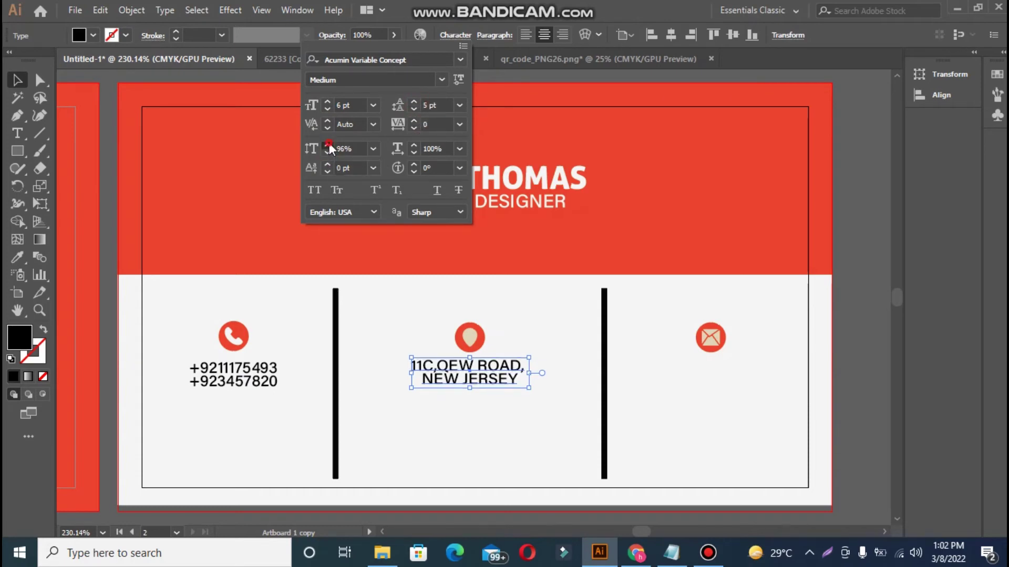
{"action": "left_click", "coordinate": [413, 128]}
Step: Make the address Semibold and select it together with the location icon
{"action": "left_click", "coordinate": [440, 79]}
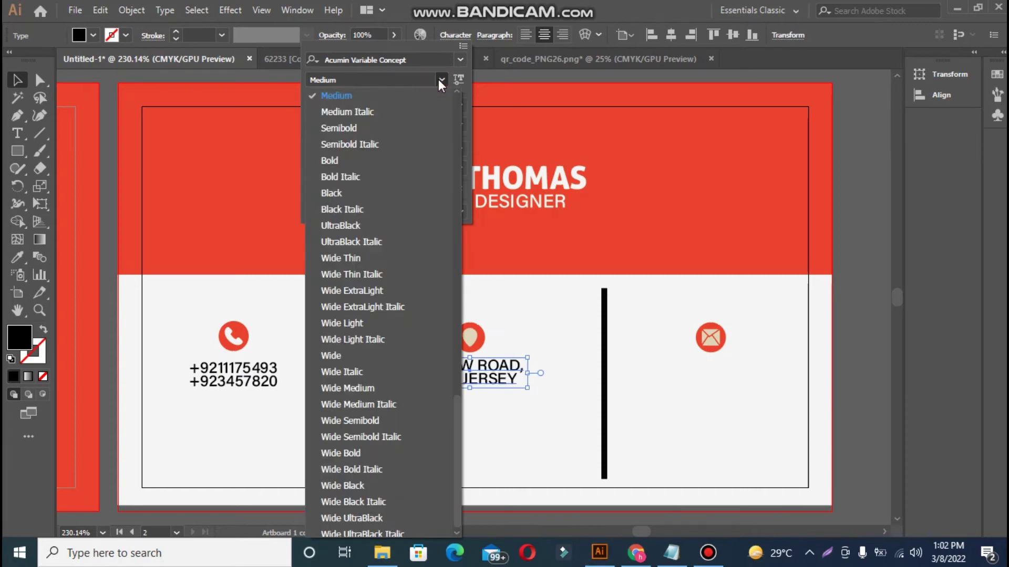
{"action": "left_click", "coordinate": [366, 128]}
{"action": "left_click", "coordinate": [535, 353]}
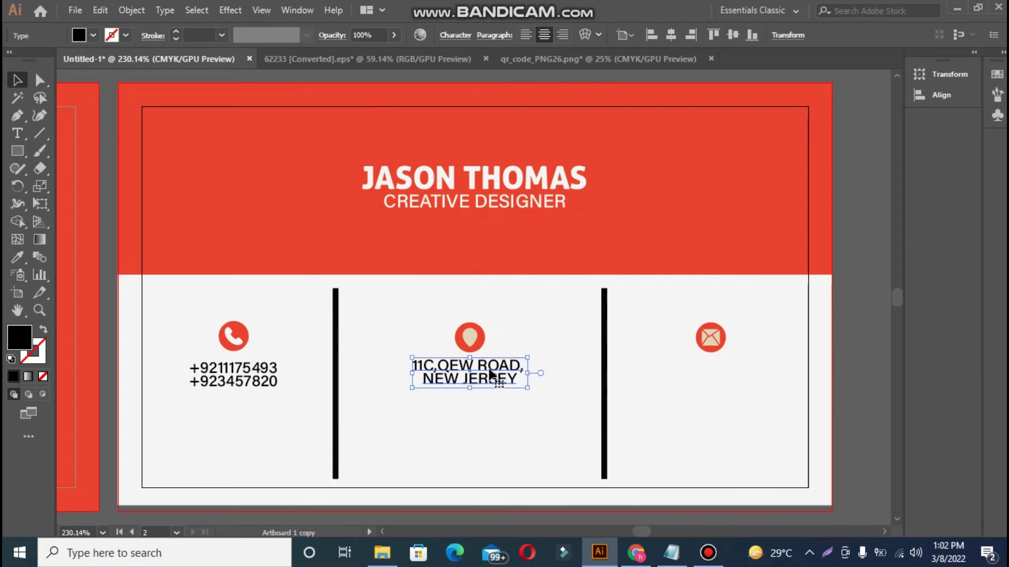
{"action": "left_click", "coordinate": [472, 331], "text": "shift"}
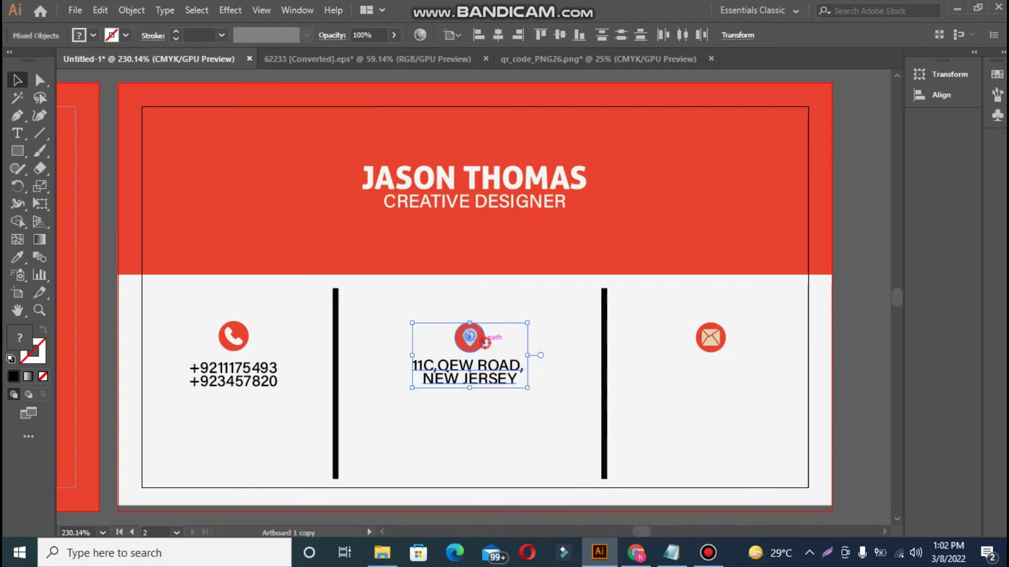
Step: Replace the envelope column's placeholder with two e-mail addresses
{"action": "left_click", "coordinate": [853, 241]}
{"action": "left_click", "coordinate": [499, 377]}
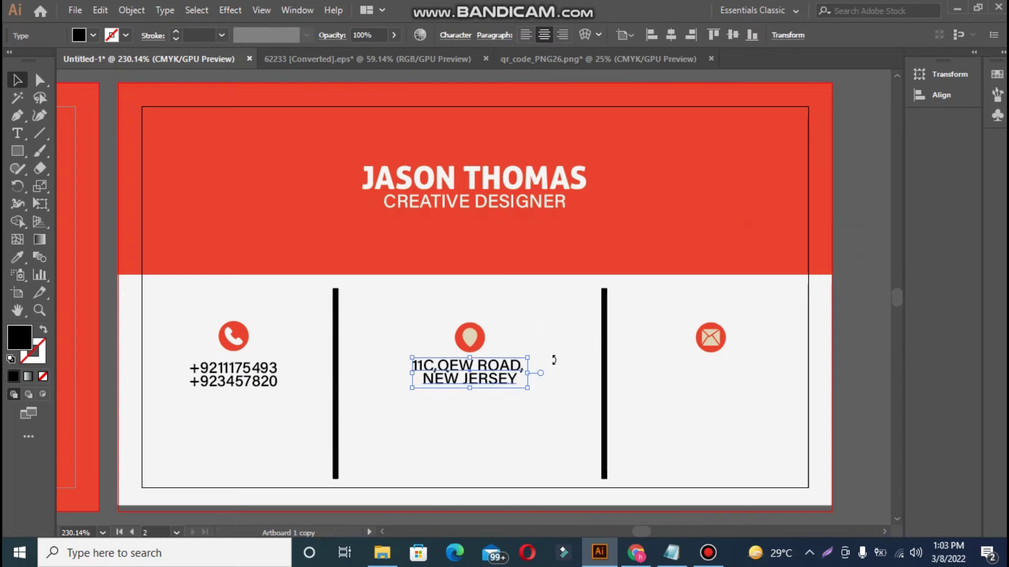
{"action": "left_click", "coordinate": [742, 367]}
{"action": "left_click", "coordinate": [17, 133]}
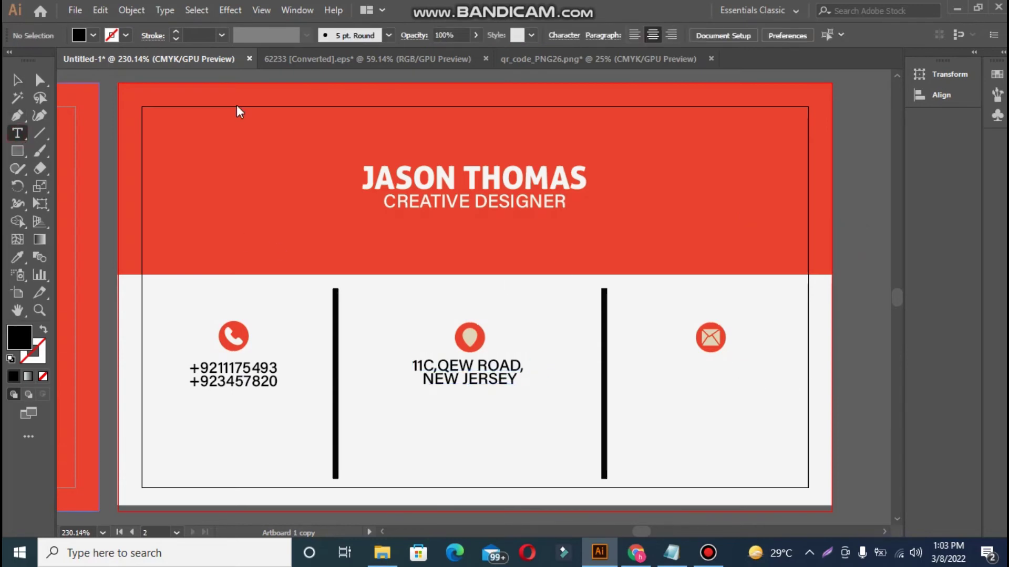
{"action": "left_click", "coordinate": [677, 366]}
{"action": "key", "text": "BackSpace"}
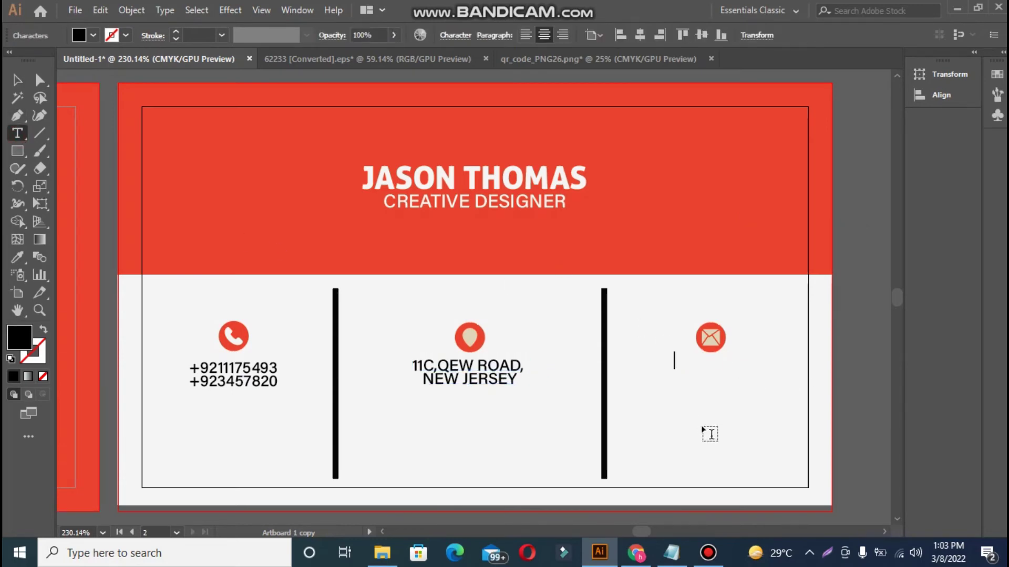
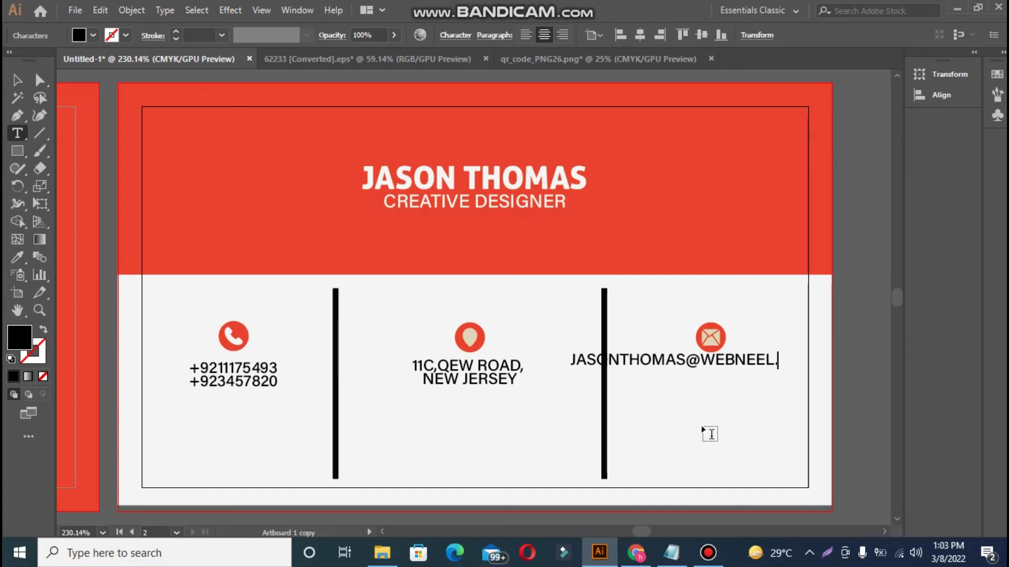
{"action": "type", "text": "U"}
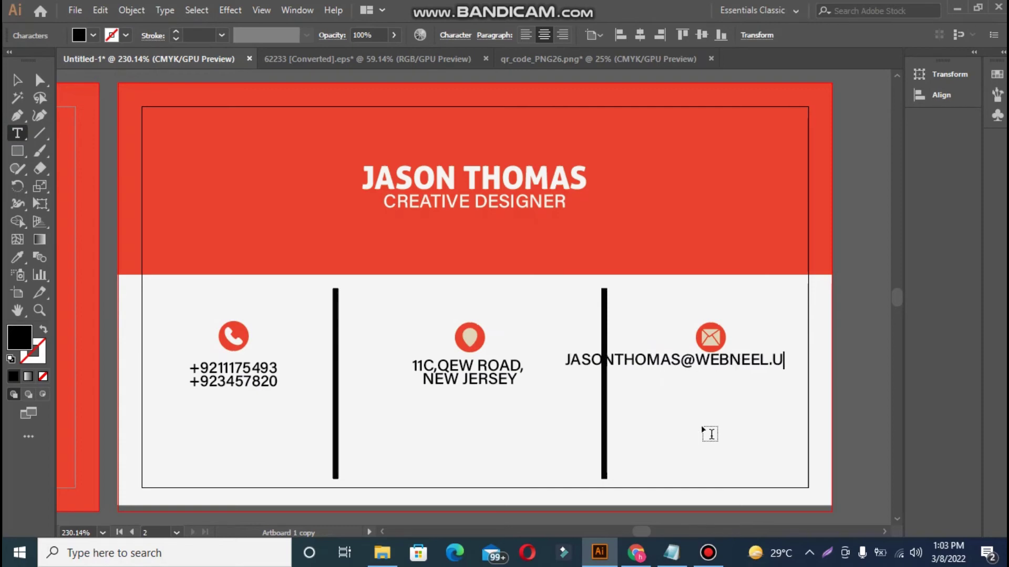
{"action": "type", "text": "S"}
{"action": "key", "text": "BackSpace"}
{"action": "type", "text": "A "}
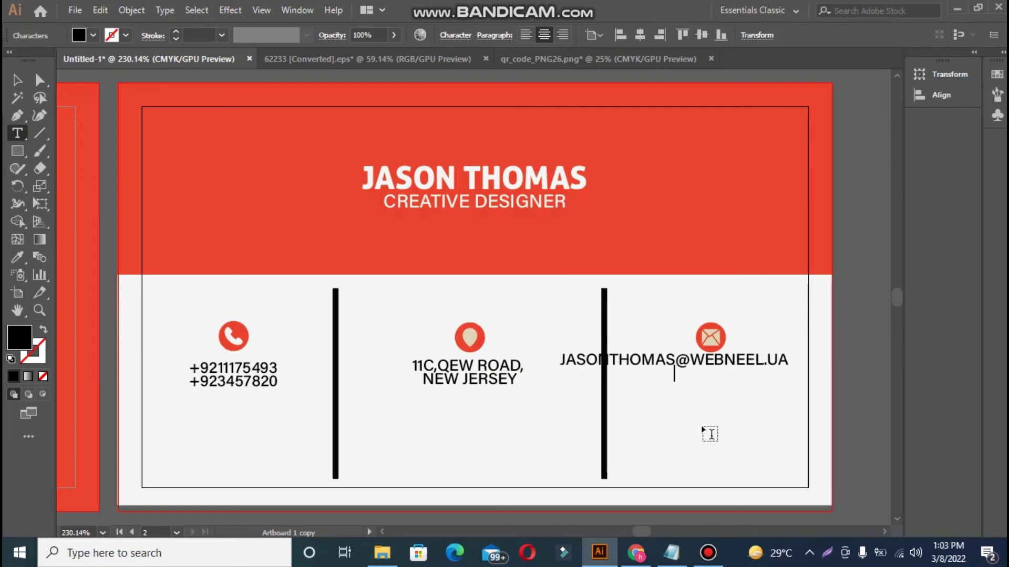
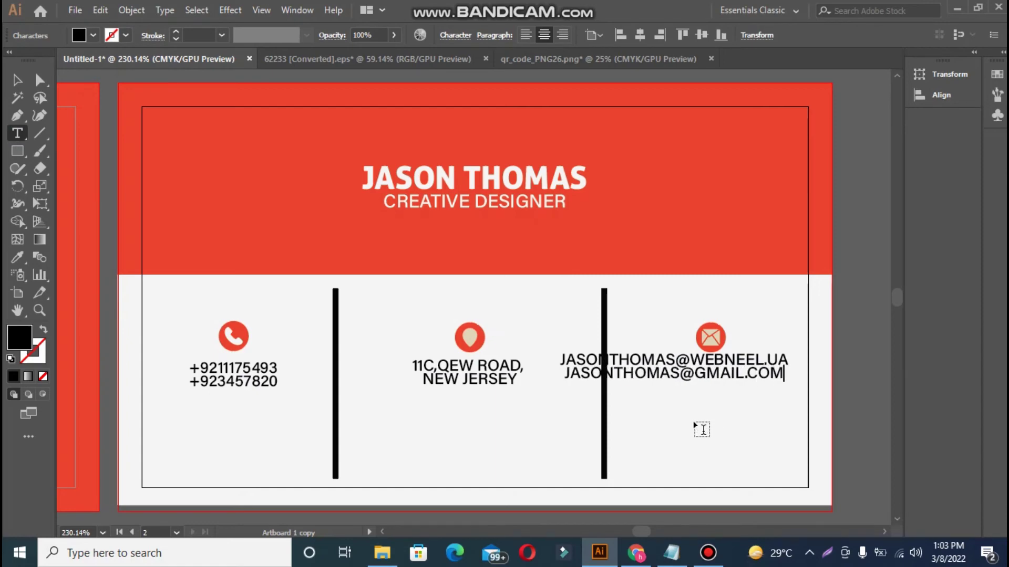
Step: Shift the right divider line slightly left and reposition the envelope icon
{"action": "left_click", "coordinate": [28, 78]}
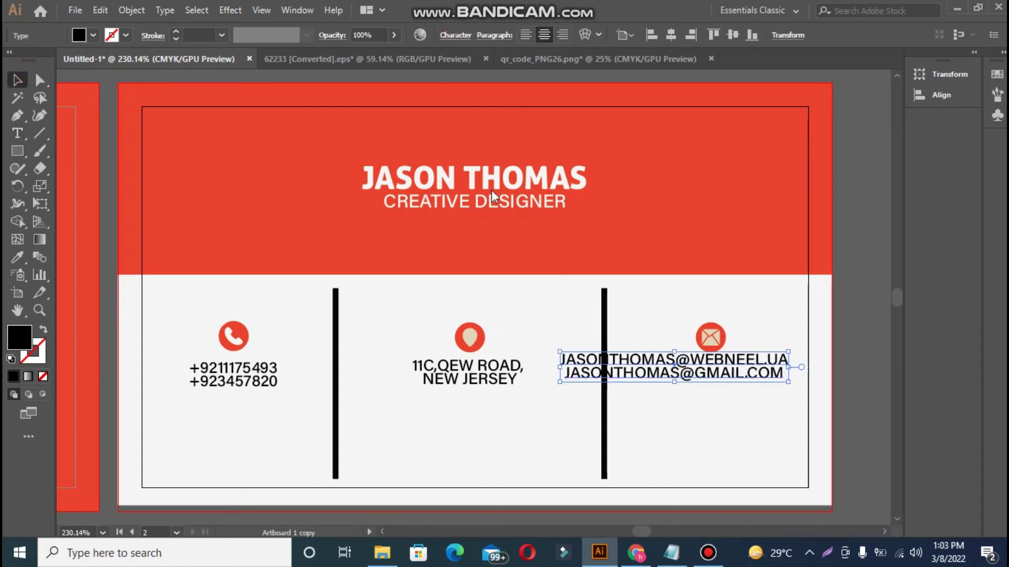
{"action": "key", "text": "ctrl+t"}
{"action": "key", "text": "ctrl+t"}
{"action": "left_click_drag", "start_coordinate": [606, 323], "coordinate": [591, 322]}
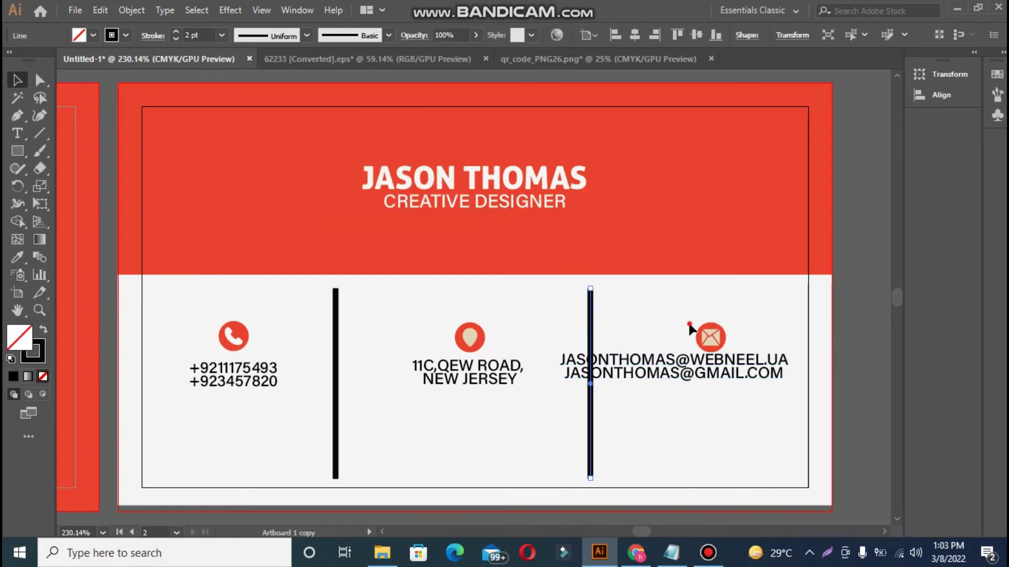
{"action": "left_click_drag", "start_coordinate": [707, 336], "coordinate": [712, 344]}
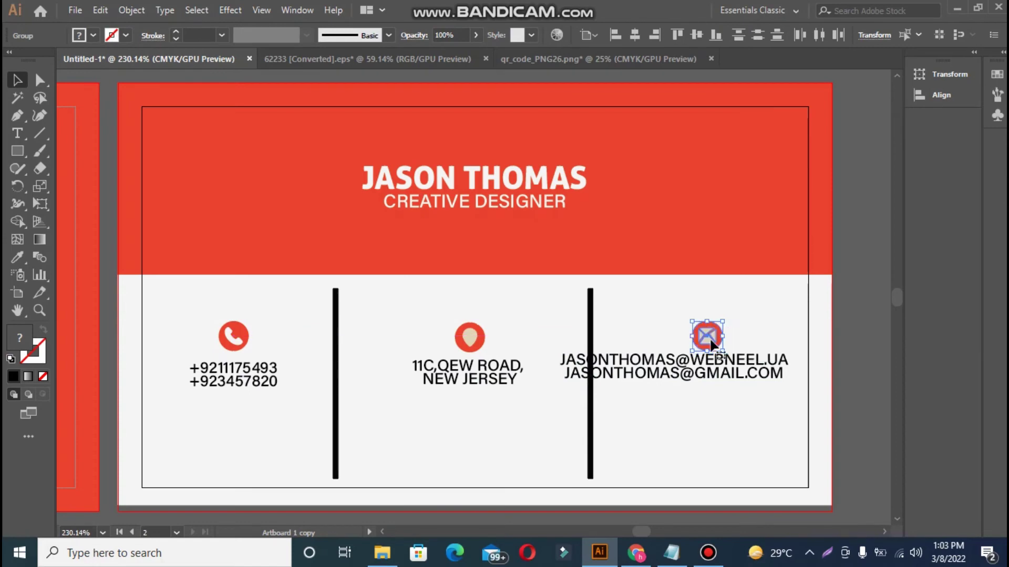
Step: Reduce the e-mail text to 5 pt and move it under the envelope icon
{"action": "left_click", "coordinate": [630, 362]}
{"action": "left_click", "coordinate": [453, 35]}
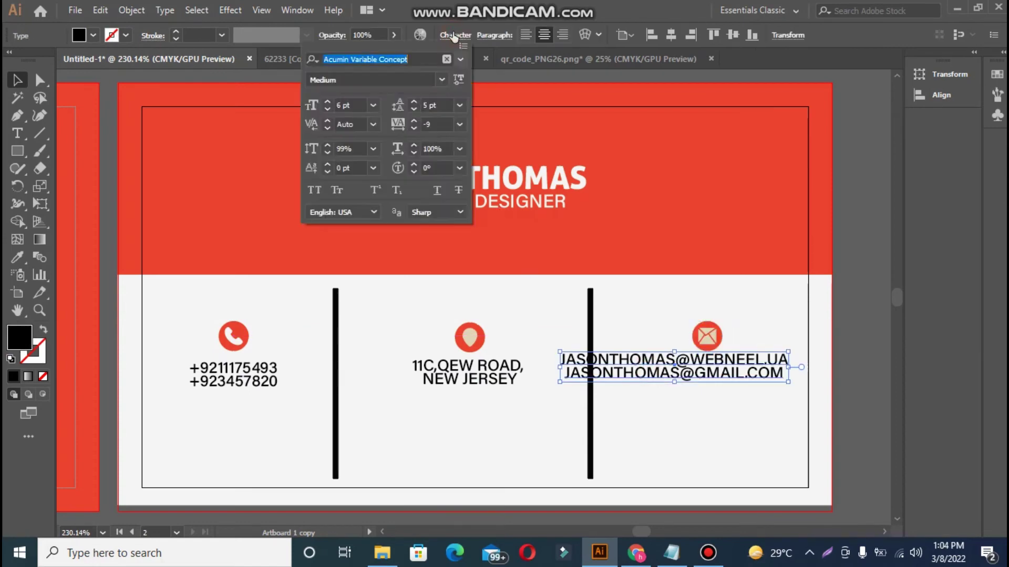
{"action": "left_click", "coordinate": [453, 33]}
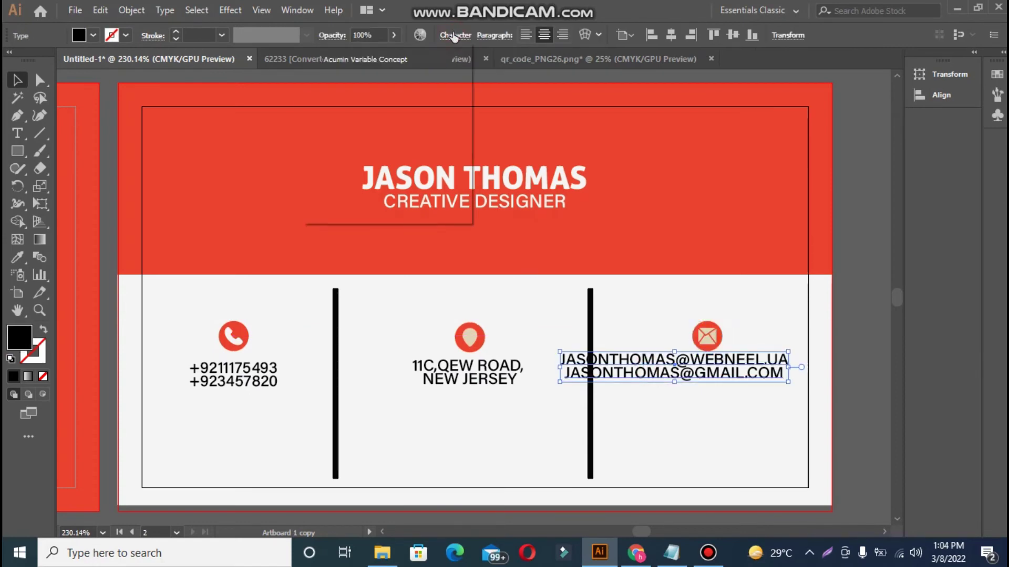
{"action": "left_click", "coordinate": [327, 105]}
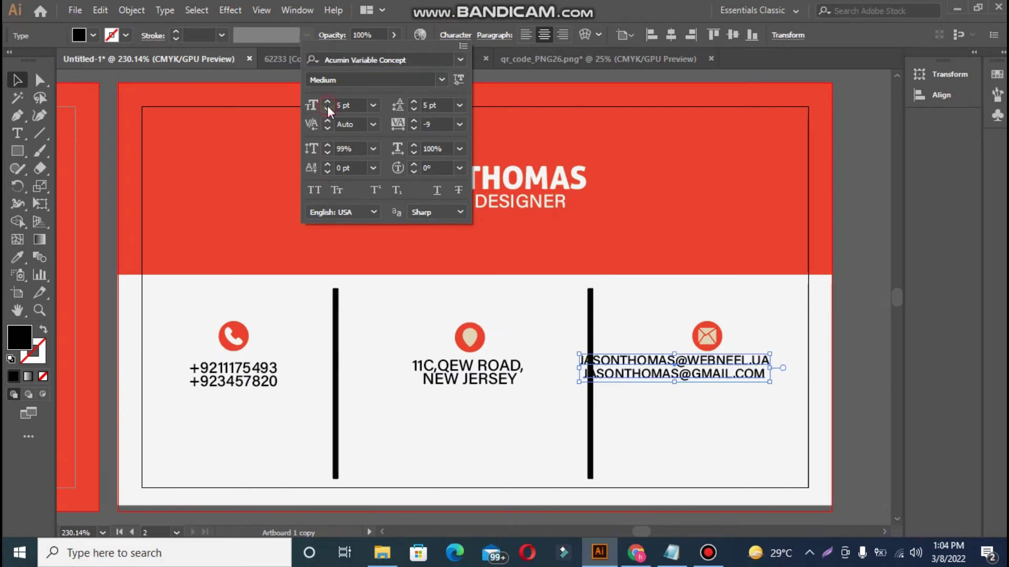
{"action": "left_click", "coordinate": [637, 359]}
{"action": "left_click_drag", "start_coordinate": [656, 367], "coordinate": [683, 370]}
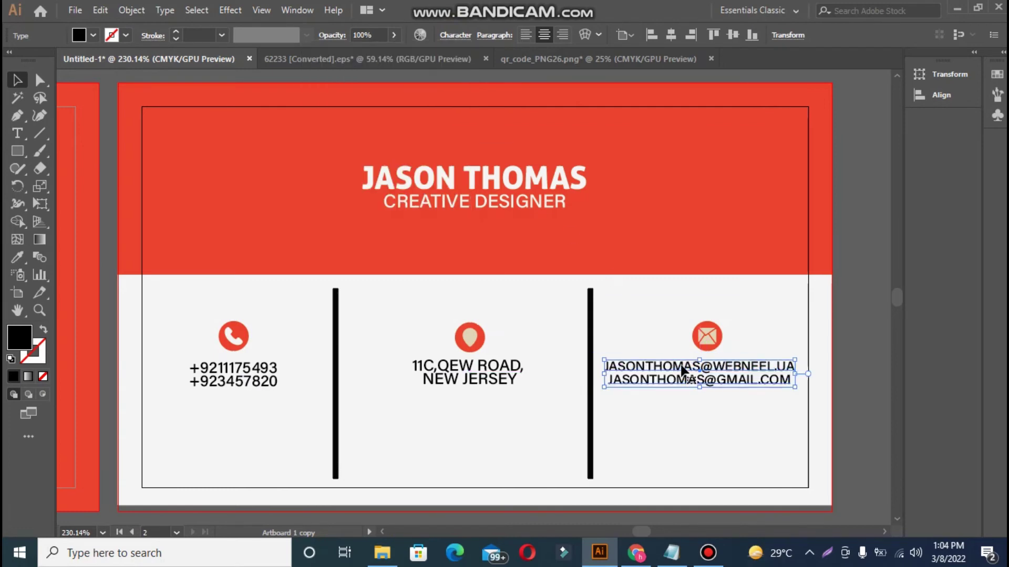
Step: Nudge the right divider line further left with the arrow keys
{"action": "left_click", "coordinate": [710, 333]}
{"action": "left_click", "coordinate": [589, 370]}
{"action": "key", "text": "Left"}
{"action": "key", "text": "Left"}
{"action": "key", "text": "Left"}
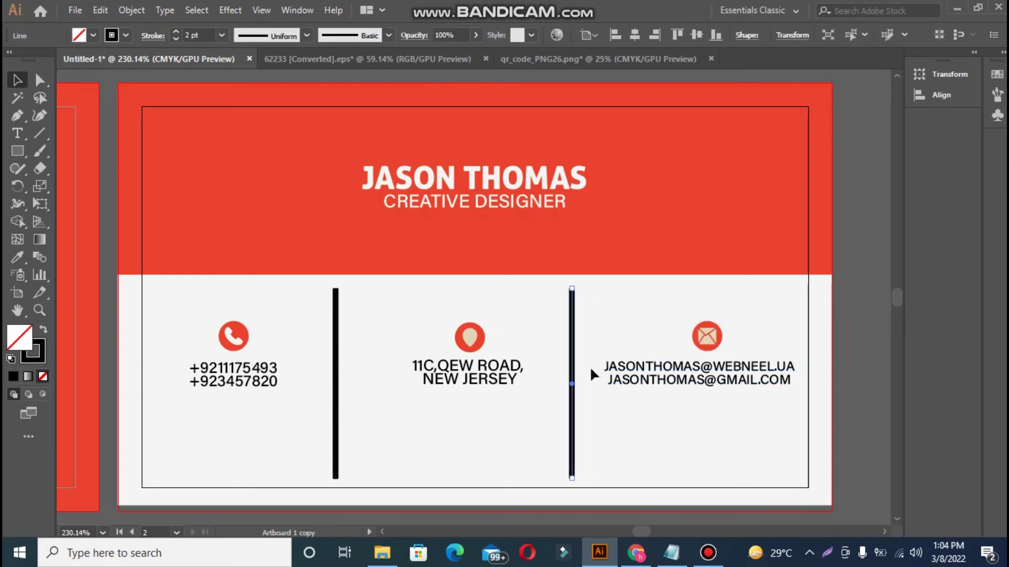
{"action": "key", "text": "Left"}
{"action": "key", "text": "Left"}
{"action": "key", "text": "Left"}
{"action": "key", "text": "Right"}
{"action": "key", "text": "Right"}
{"action": "key", "text": "Right"}
Step: Horizontally centre the e-mail text on the envelope icon
{"action": "left_click_drag", "start_coordinate": [616, 305], "coordinate": [783, 407]}
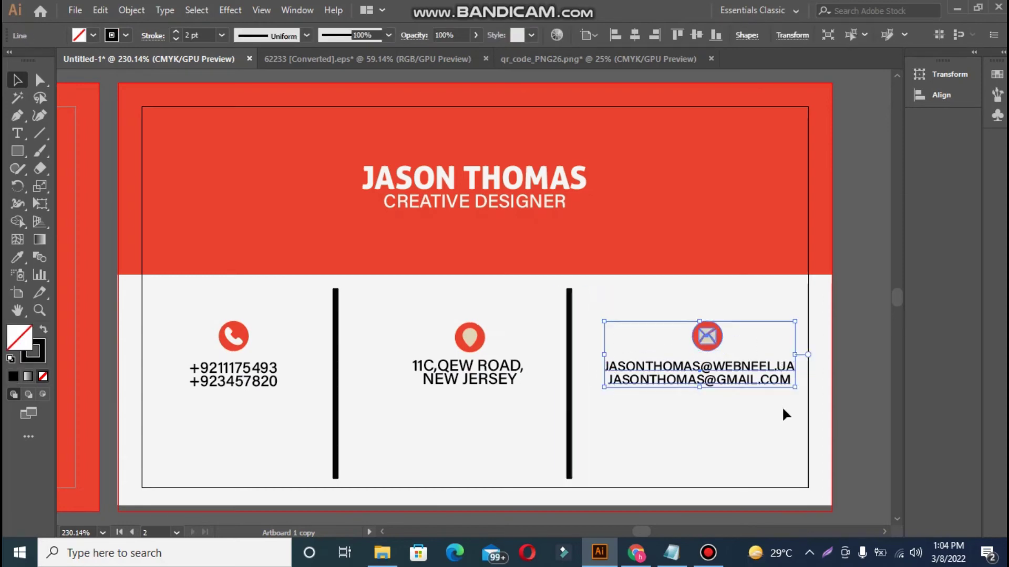
{"action": "left_click", "coordinate": [660, 310]}
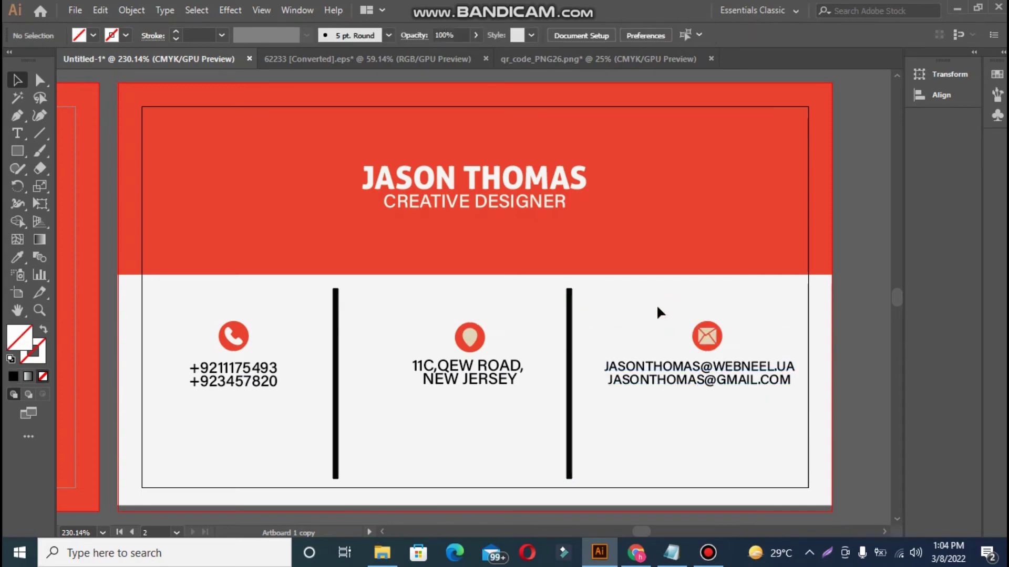
{"action": "left_click_drag", "start_coordinate": [659, 310], "coordinate": [742, 420]}
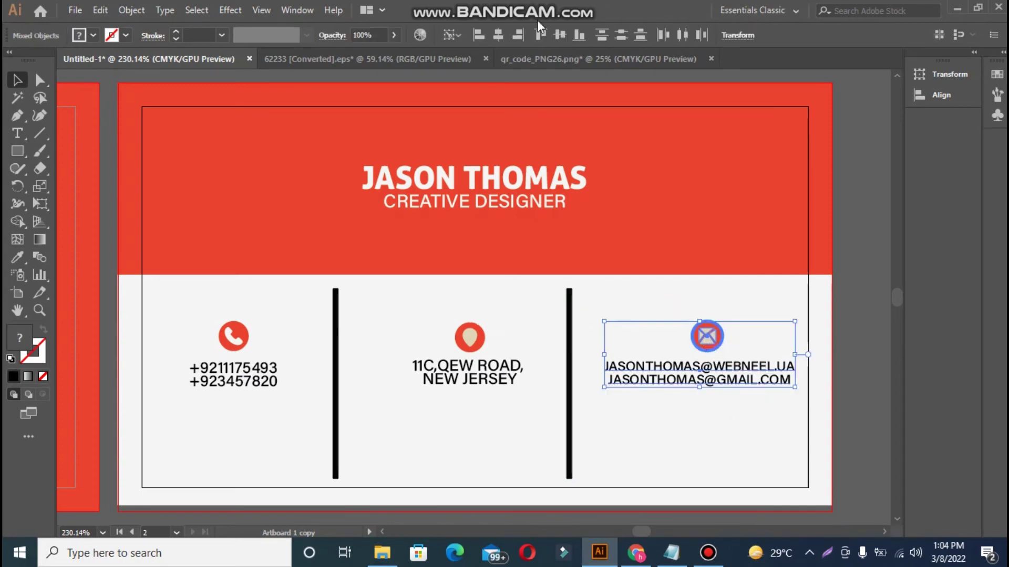
{"action": "left_click", "coordinate": [505, 35]}
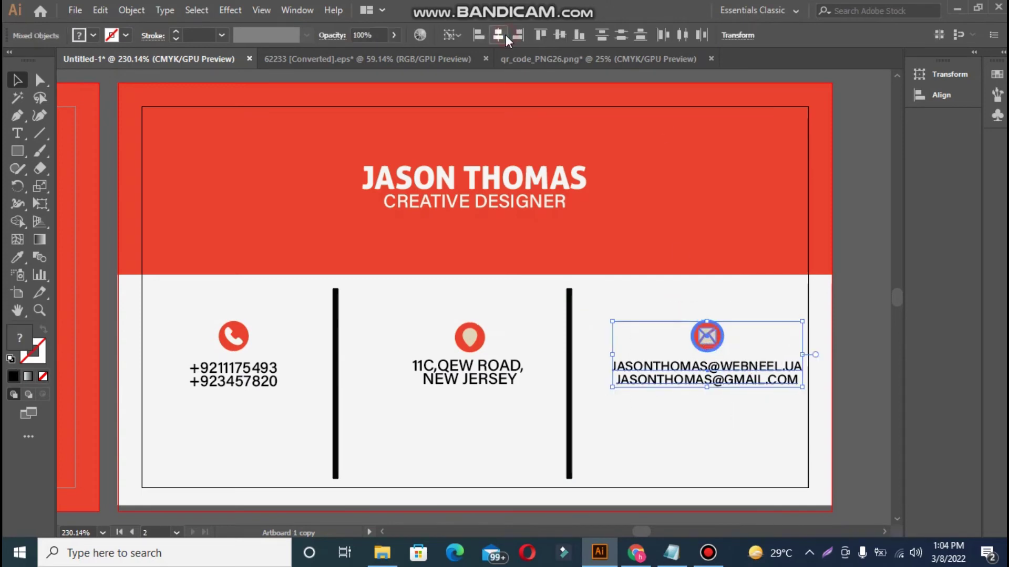
{"action": "left_click", "coordinate": [854, 314]}
Step: Reduce both the address and phone-number text to 5 pt
{"action": "left_click", "coordinate": [688, 380]}
{"action": "left_click", "coordinate": [489, 377]}
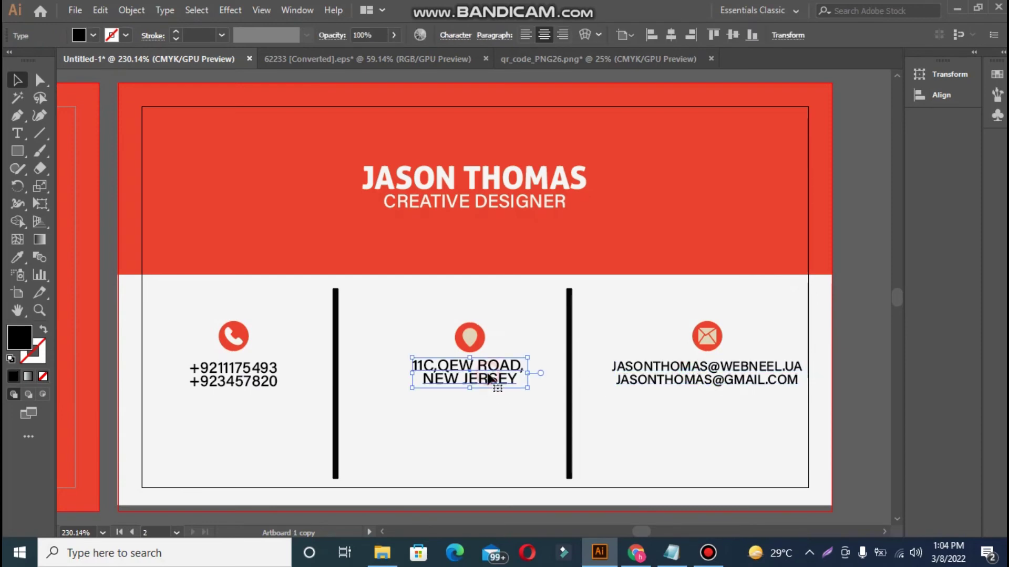
{"action": "left_click", "coordinate": [447, 35]}
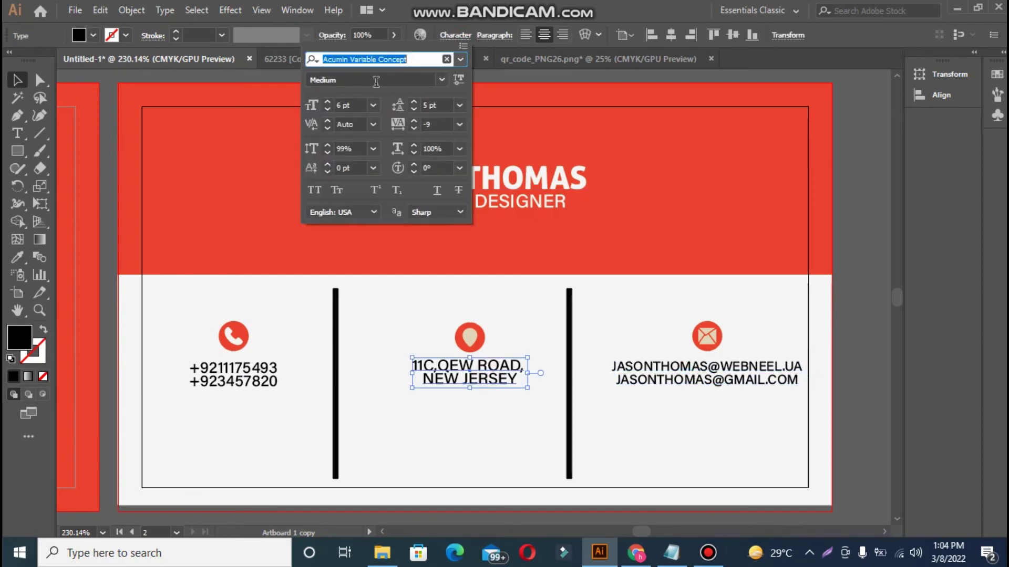
{"action": "left_click", "coordinate": [328, 109]}
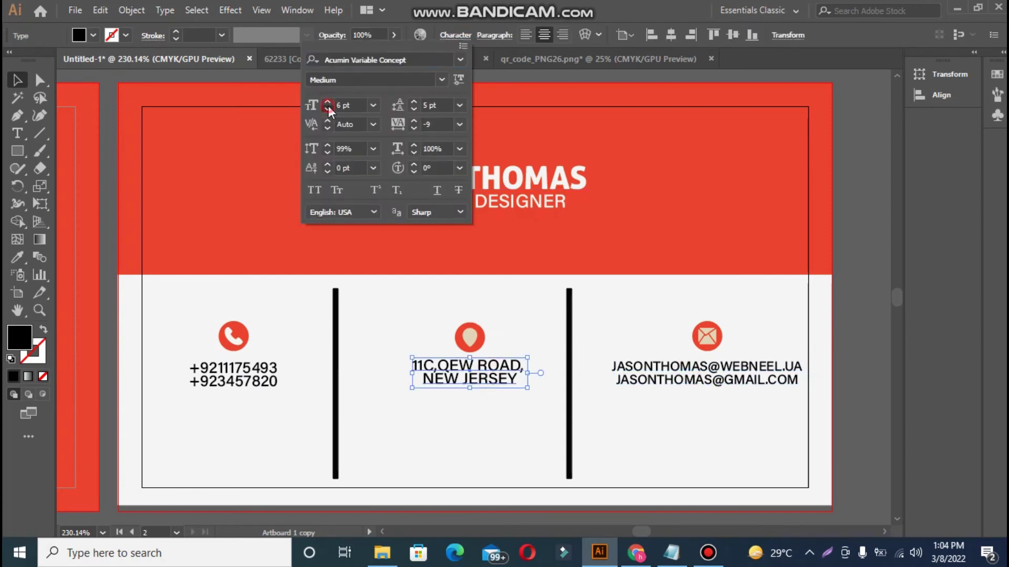
{"action": "left_click", "coordinate": [205, 381]}
{"action": "left_click", "coordinate": [459, 36]}
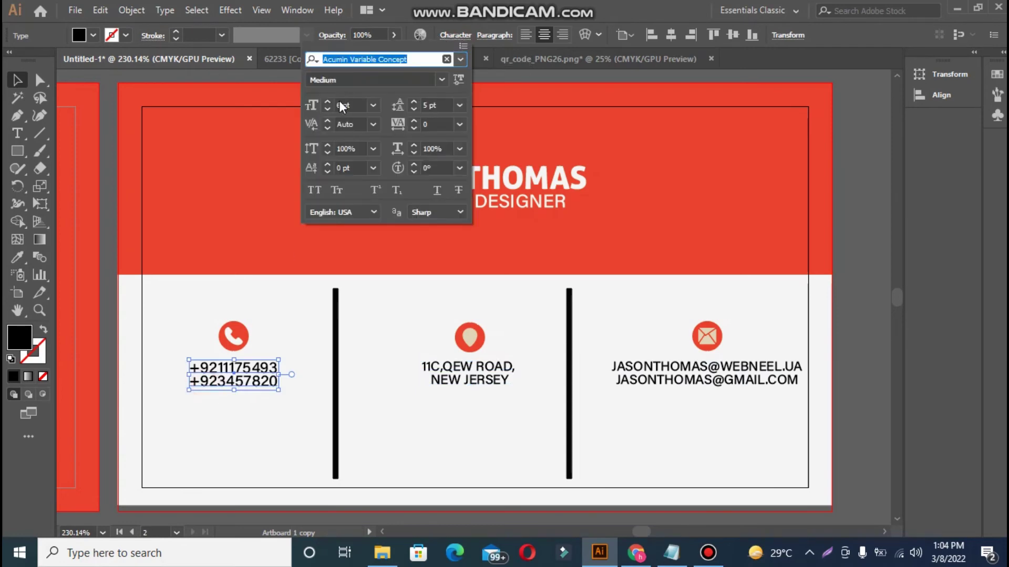
{"action": "left_click", "coordinate": [327, 110]}
{"action": "left_click", "coordinate": [851, 255]}
{"action": "left_click", "coordinate": [704, 373]}
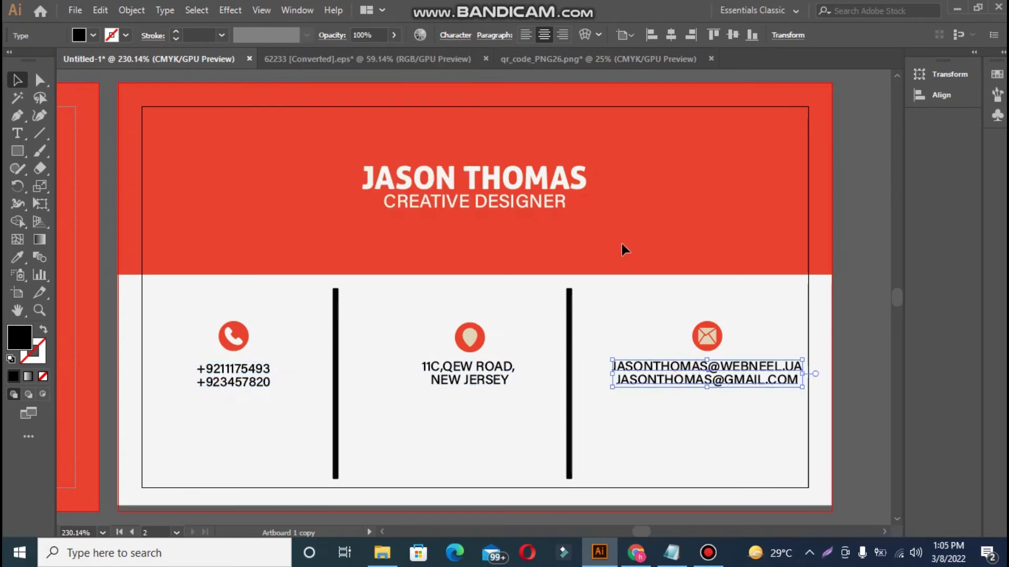
{"action": "left_click", "coordinate": [870, 312]}
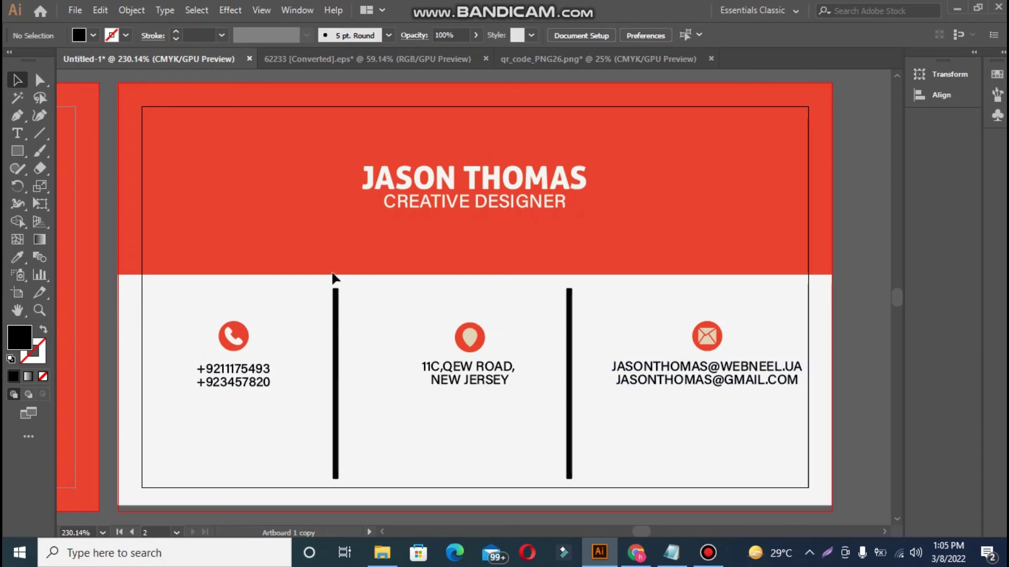
Step: Centre the address text on its icon; undo an accidental phone-group alignment
{"action": "left_click_drag", "start_coordinate": [415, 397], "coordinate": [518, 314]}
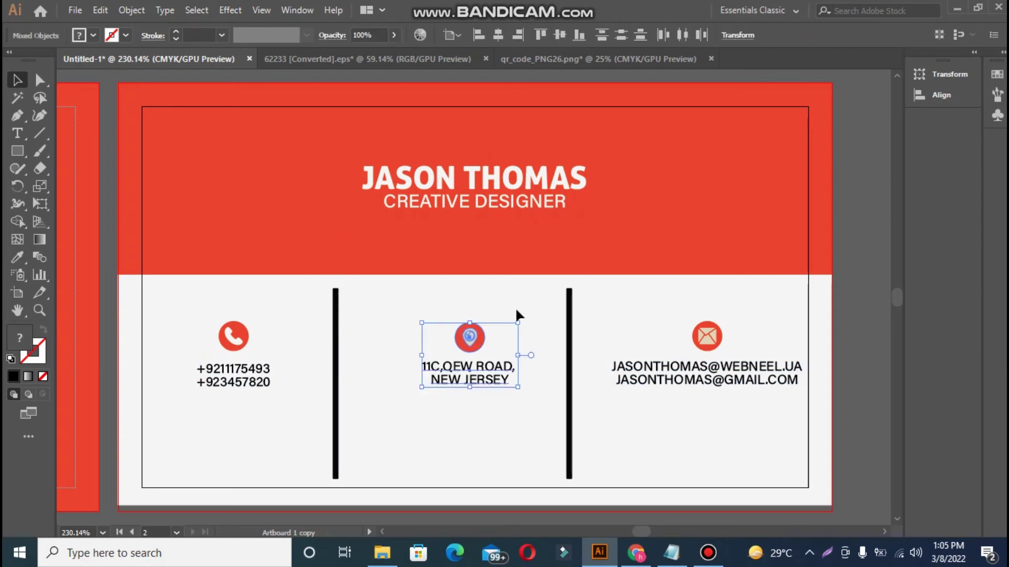
{"action": "left_click", "coordinate": [498, 35]}
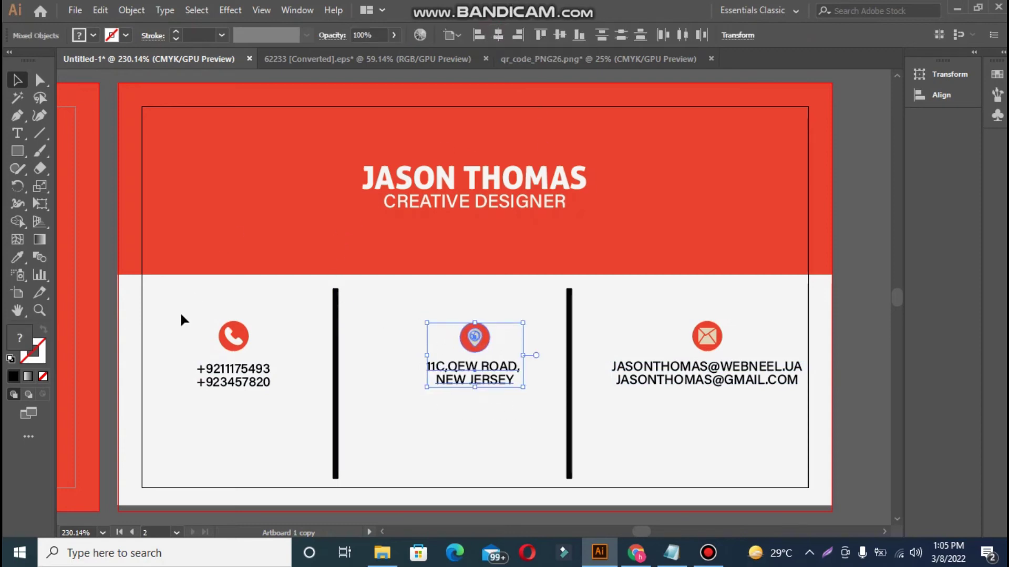
{"action": "left_click_drag", "start_coordinate": [179, 311], "coordinate": [285, 402]}
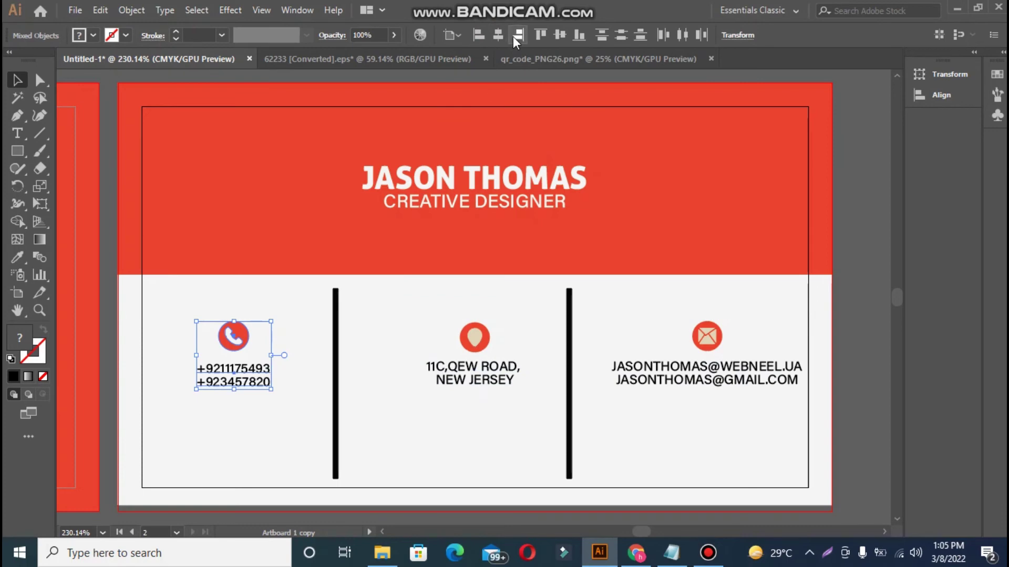
{"action": "left_click", "coordinate": [481, 37]}
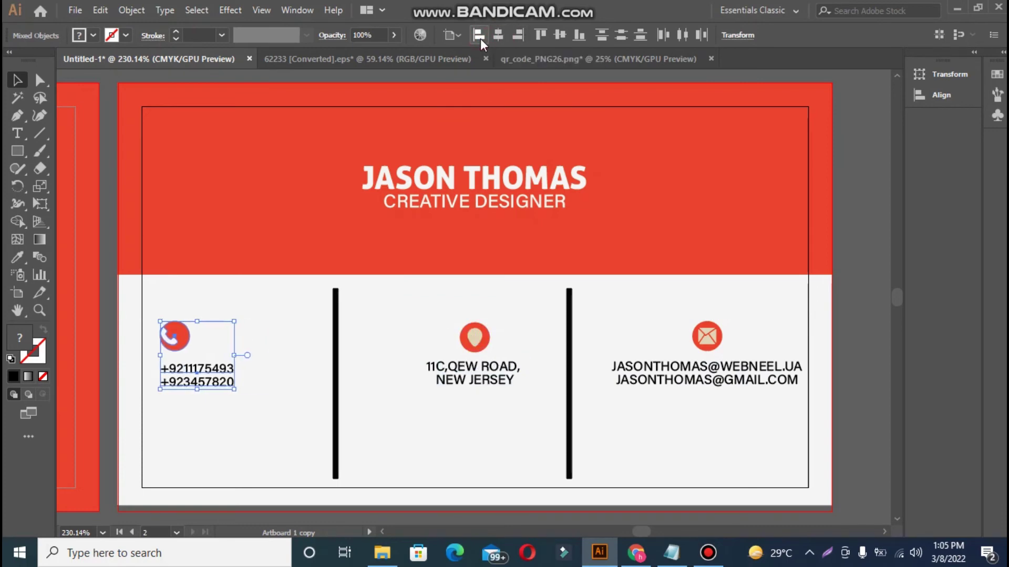
{"action": "key", "text": "ctrl+z"}
{"action": "key", "text": "ctrl+z"}
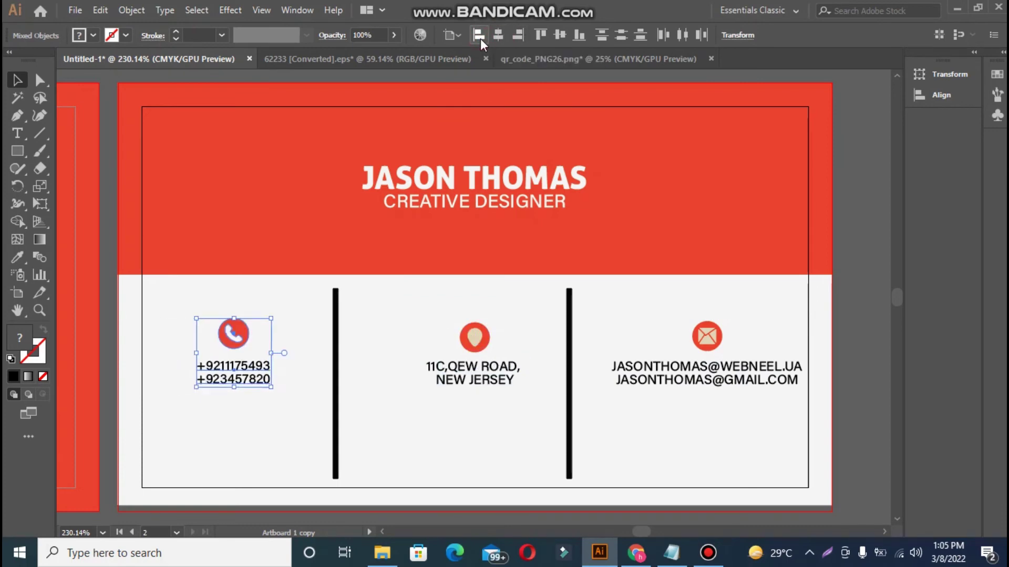
Step: Drag the address, phone and email groups so they sit at matching heights
{"action": "left_click_drag", "start_coordinate": [425, 315], "coordinate": [542, 408]}
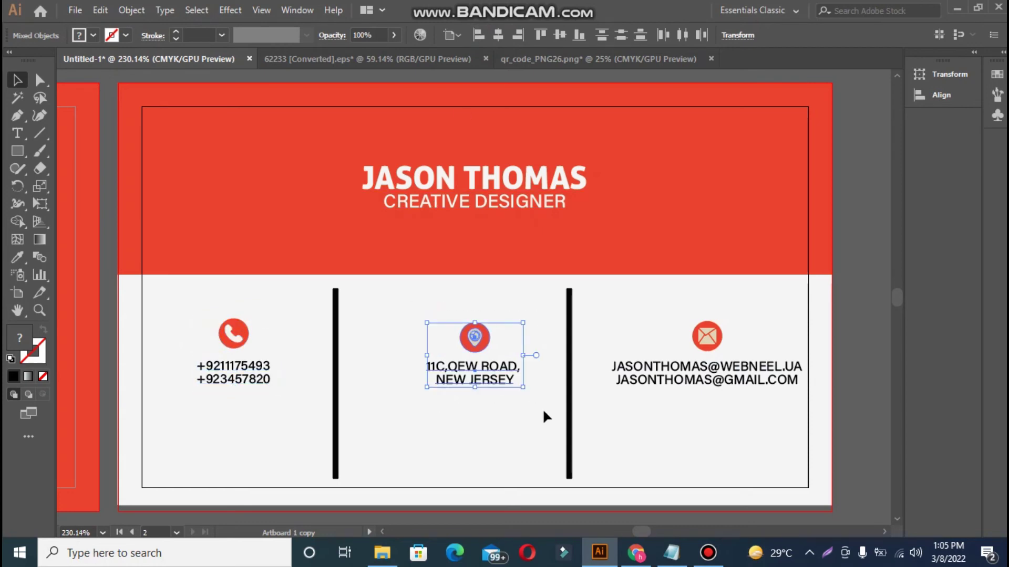
{"action": "key", "text": "shift+Left"}
{"action": "left_click_drag", "start_coordinate": [458, 347], "coordinate": [467, 345]}
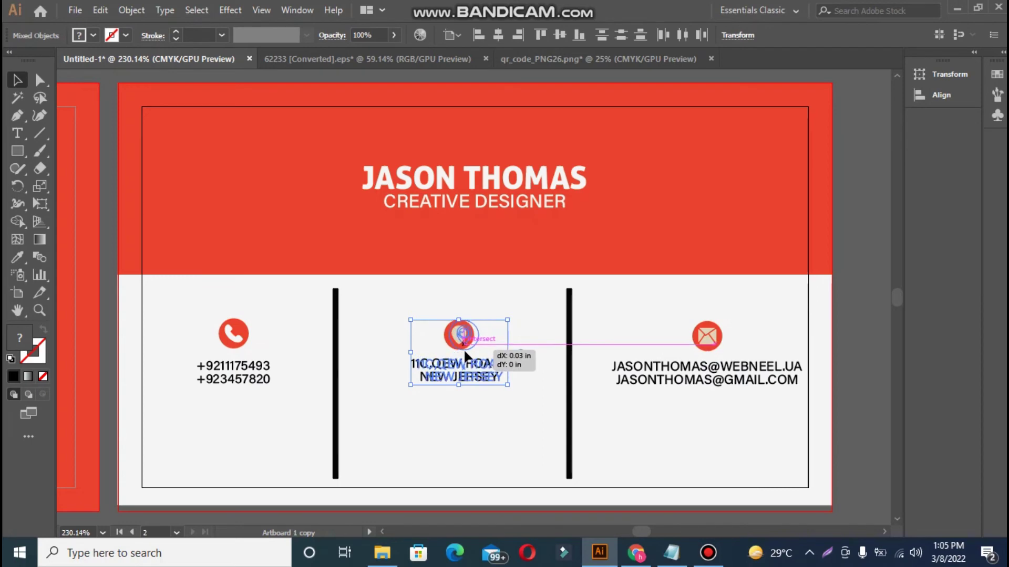
{"action": "left_click_drag", "start_coordinate": [467, 345], "coordinate": [467, 372]}
{"action": "left_click", "coordinate": [237, 362]}
{"action": "left_click_drag", "start_coordinate": [235, 362], "coordinate": [235, 375]}
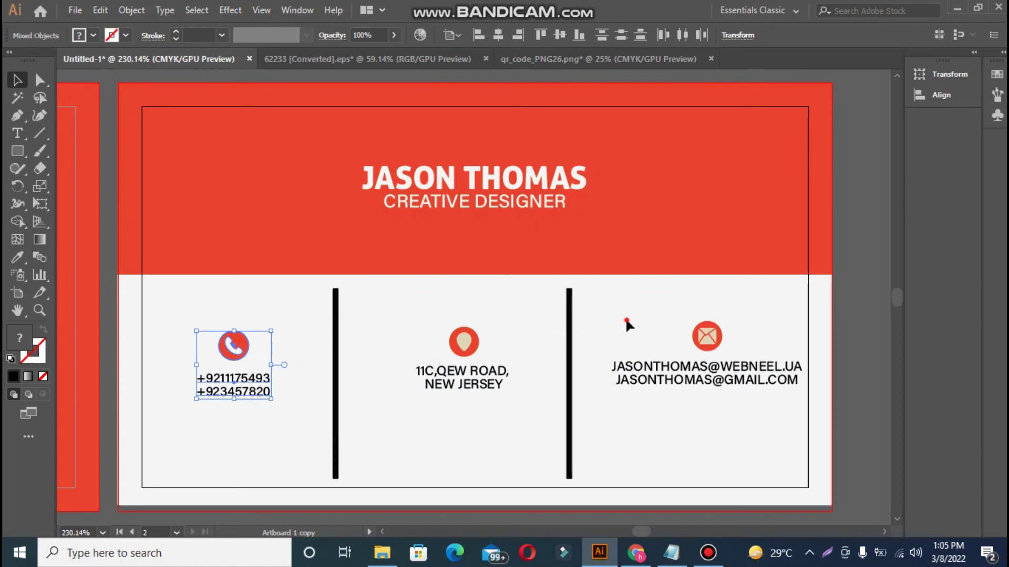
{"action": "left_click", "coordinate": [707, 339]}
{"action": "mouse_move", "coordinate": [707, 339]}
{"action": "left_mouse_down"}
{"action": "mouse_move", "coordinate": [713, 367]}
{"action": "mouse_move", "coordinate": [712, 347]}
{"action": "left_mouse_up"}
{"action": "left_click", "coordinate": [862, 358]}
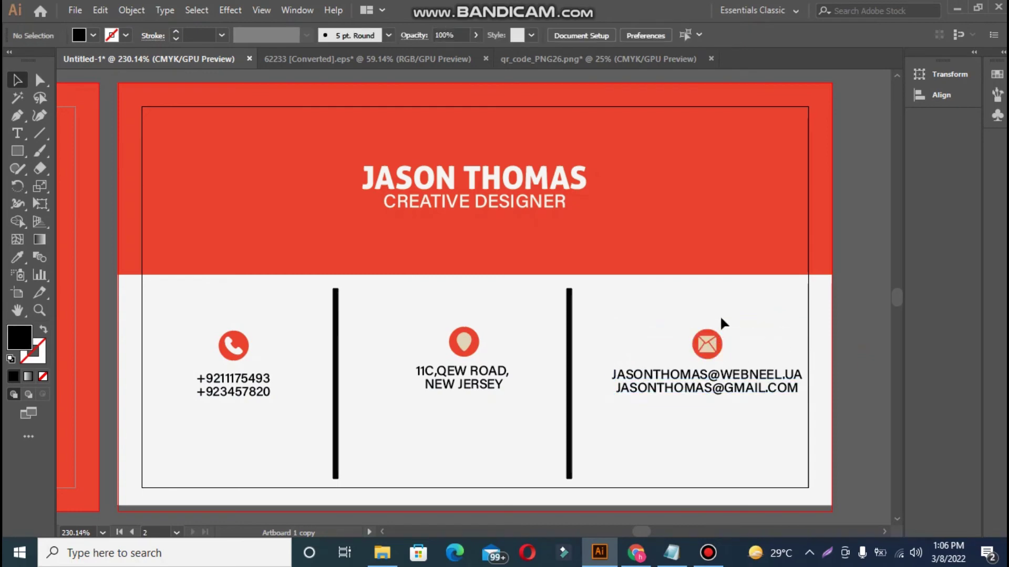
Step: Try aligning all three contact groups by their bottoms, then undo it
{"action": "left_click_drag", "start_coordinate": [633, 321], "coordinate": [740, 414]}
{"action": "left_click_drag", "start_coordinate": [423, 321], "coordinate": [512, 387]}
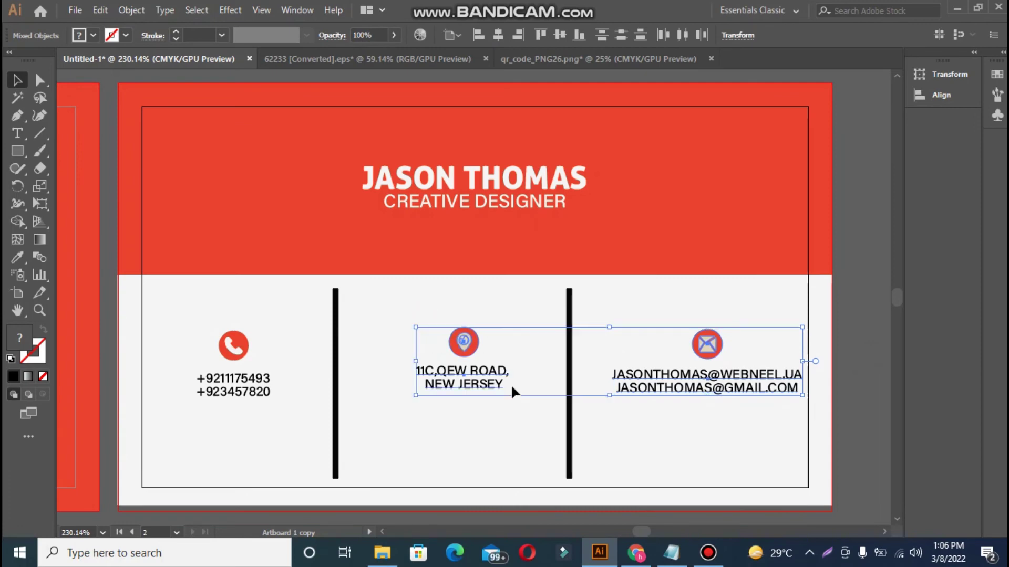
{"action": "left_click_drag", "start_coordinate": [183, 331], "coordinate": [268, 417], "text": "shift"}
{"action": "left_click", "coordinate": [570, 39]}
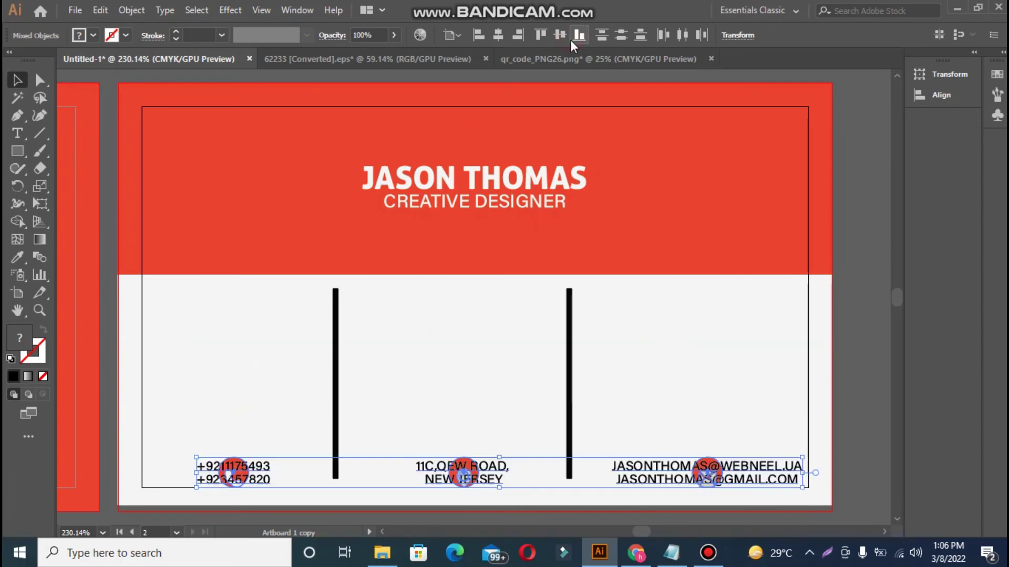
{"action": "key", "text": "ctrl+z"}
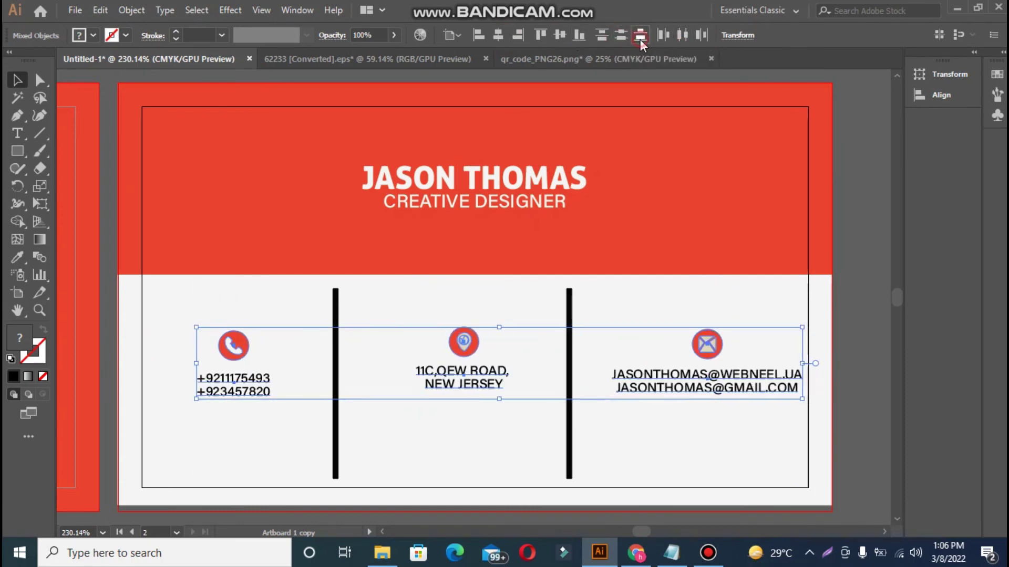
{"action": "left_click", "coordinate": [573, 36]}
{"action": "key", "text": "ctrl+z"}
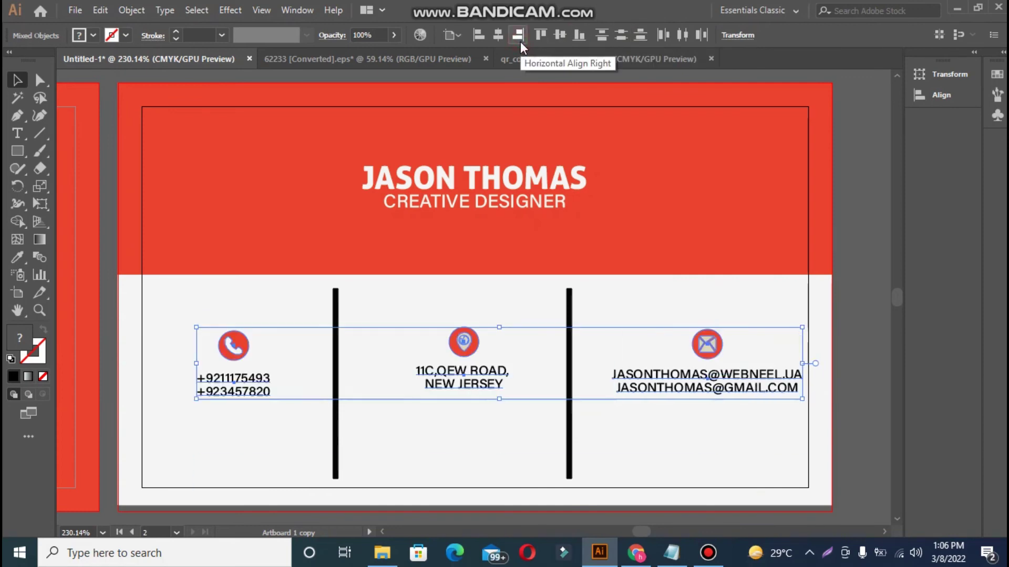
Step: Select both the right and left divider lines
{"action": "left_click", "coordinate": [869, 231]}
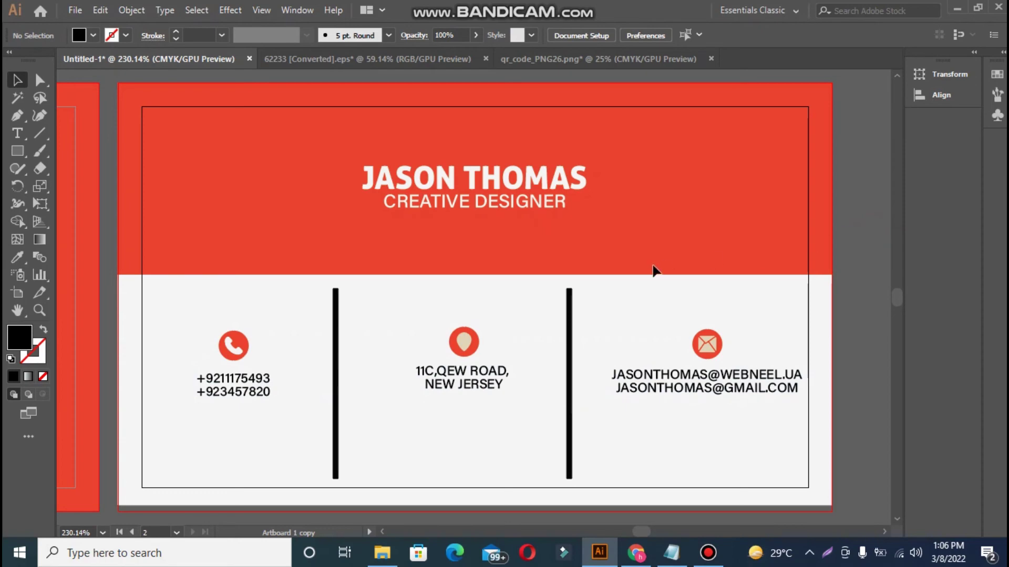
{"action": "left_click", "coordinate": [569, 332]}
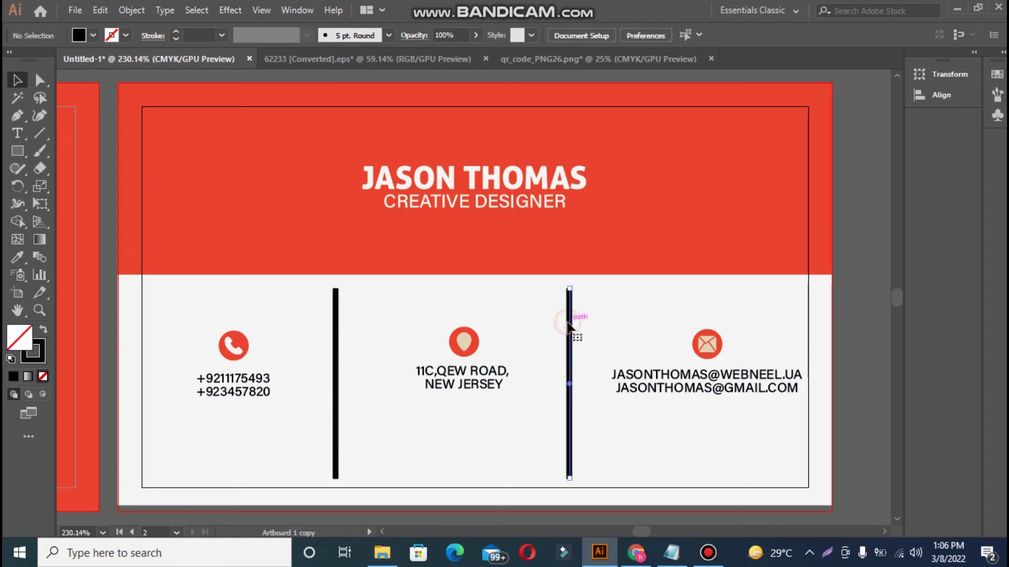
{"action": "left_click", "coordinate": [339, 362], "text": "shift"}
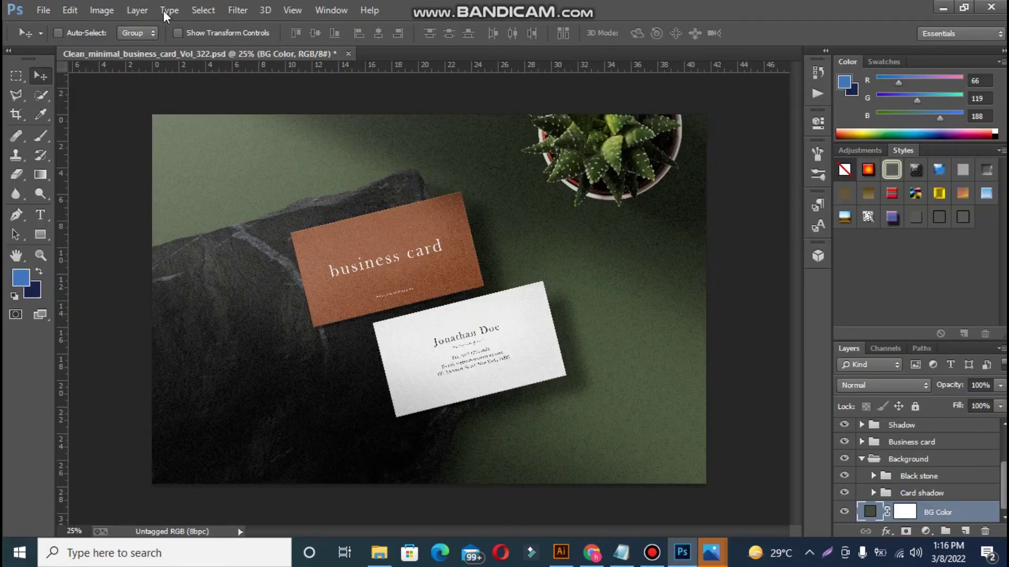
Step: Open ORANGE AND WHITE BUSINESS CARD-01 from the flyers folder, then return to the mockup
{"action": "left_click", "coordinate": [43, 10]}
{"action": "left_click", "coordinate": [96, 94]}
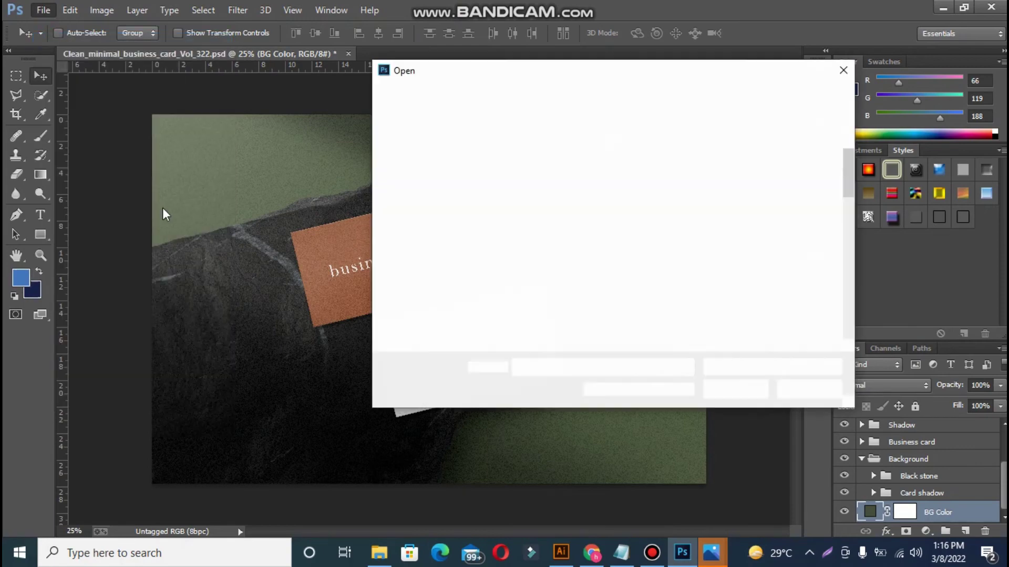
{"action": "left_click", "coordinate": [517, 98]}
{"action": "left_click_drag", "start_coordinate": [847, 179], "coordinate": [835, 274]}
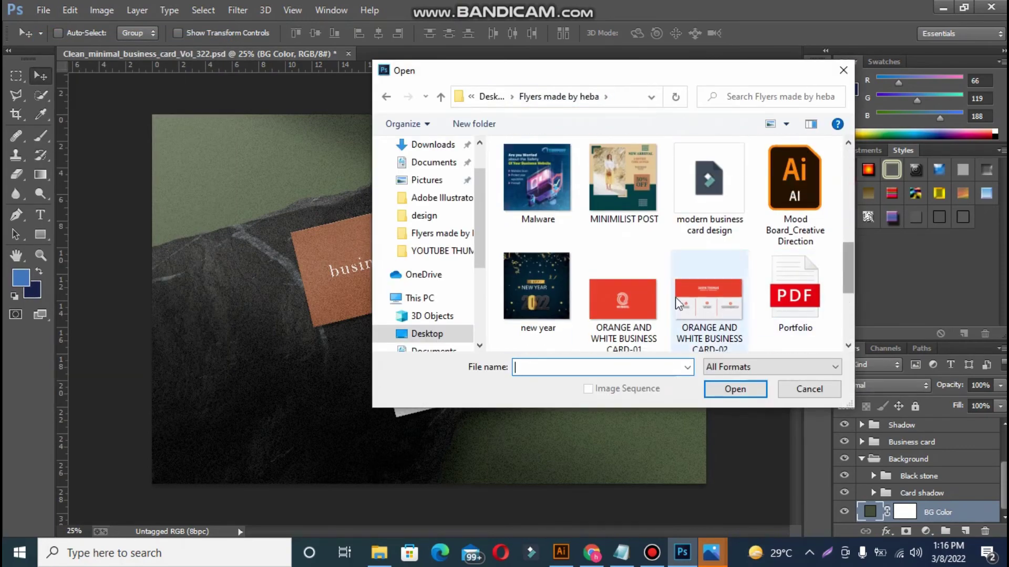
{"action": "left_click", "coordinate": [647, 298]}
{"action": "left_click", "coordinate": [717, 389]}
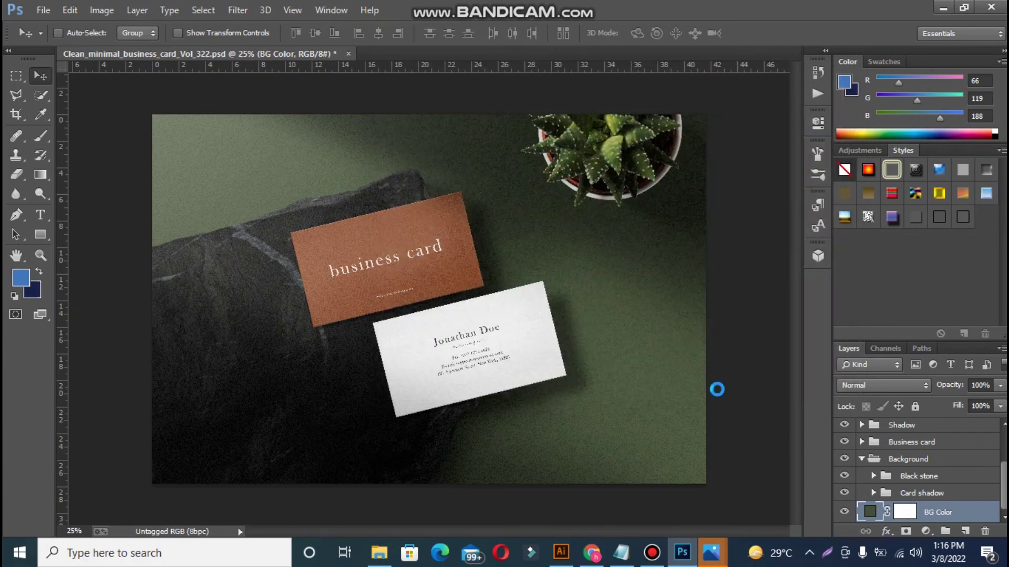
{"action": "key", "text": "ctrl+Tab"}
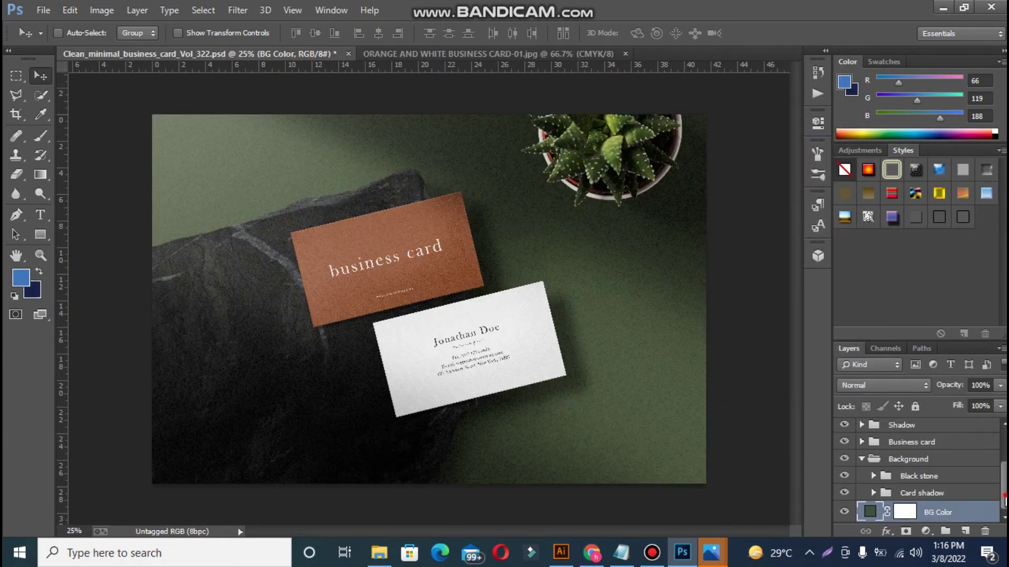
Step: Open the Front Design smart object, dismissing the editing and missing-fonts notices
{"action": "left_click_drag", "start_coordinate": [1004, 500], "coordinate": [998, 423]}
{"action": "double_click", "coordinate": [875, 436]}
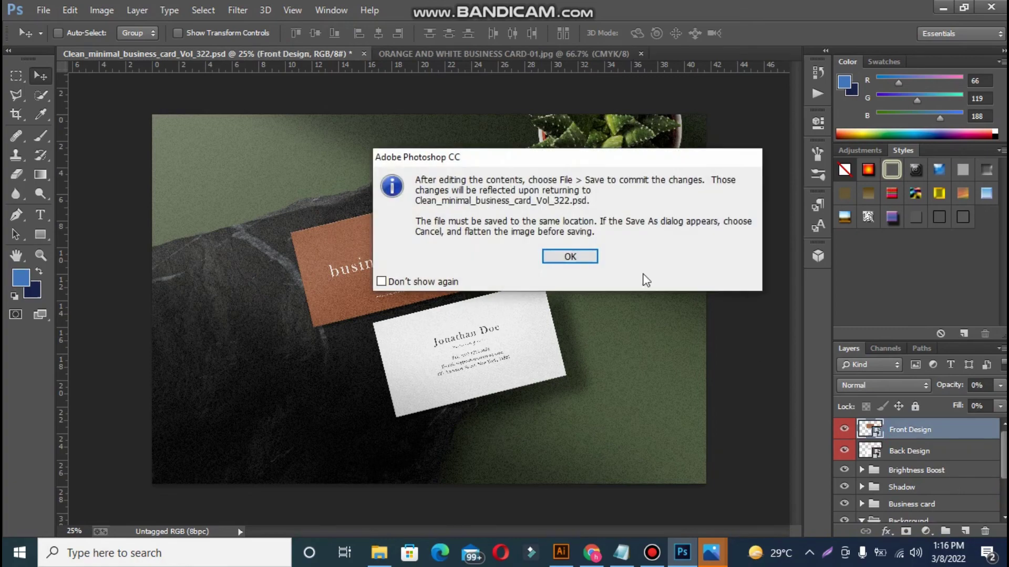
{"action": "left_click", "coordinate": [570, 257]}
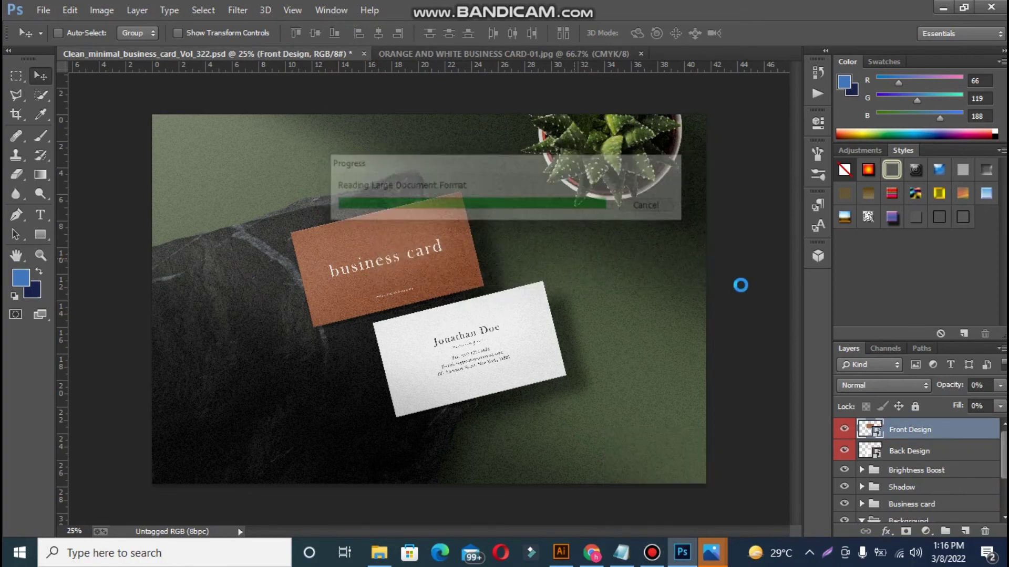
{"action": "left_click", "coordinate": [578, 247]}
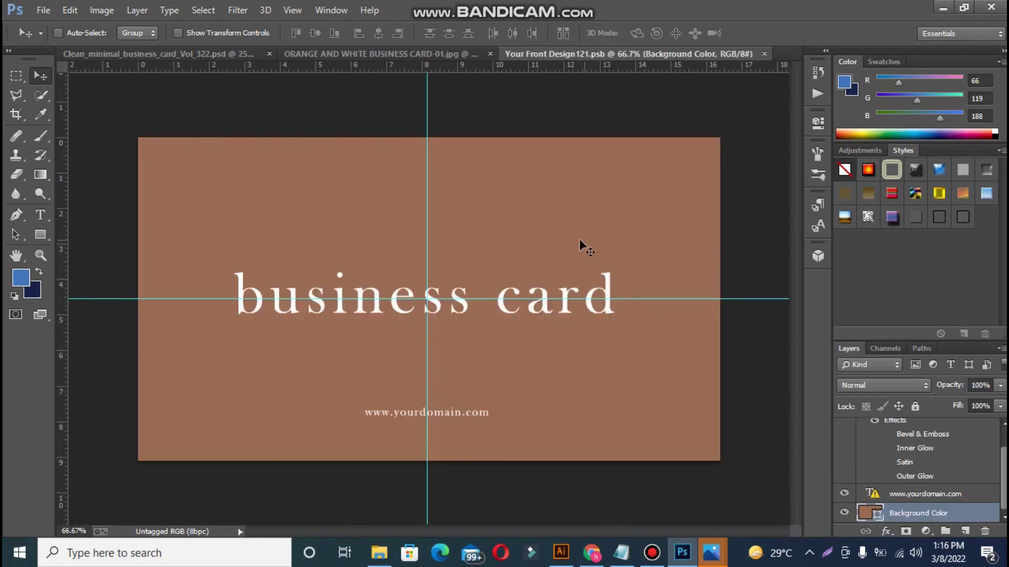
Step: Copy the red WEBNEEL card into the front design and scale it up
{"action": "left_click", "coordinate": [380, 55]}
{"action": "key", "text": "ctrl+a"}
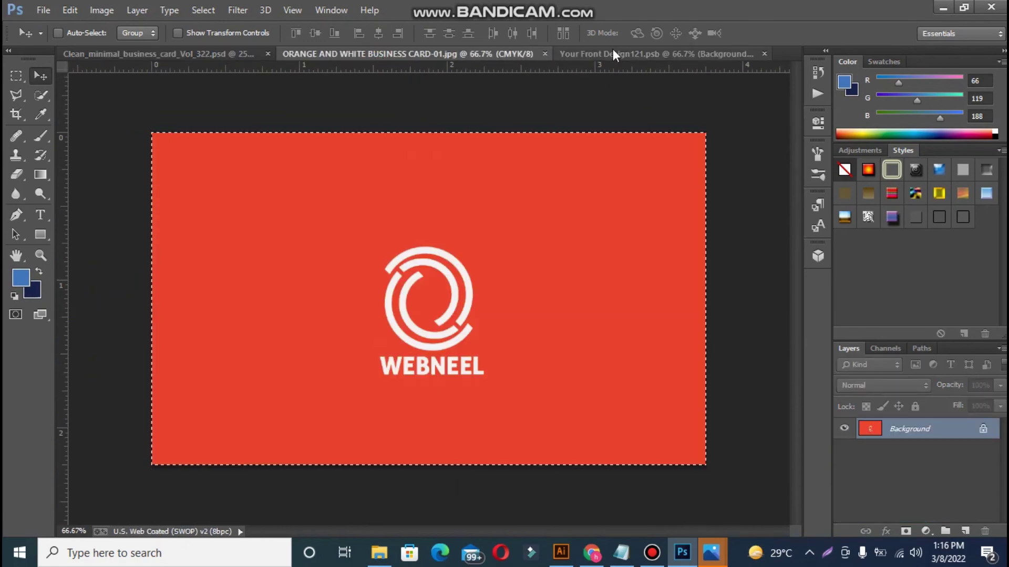
{"action": "left_click_drag", "start_coordinate": [573, 149], "coordinate": [484, 223]}
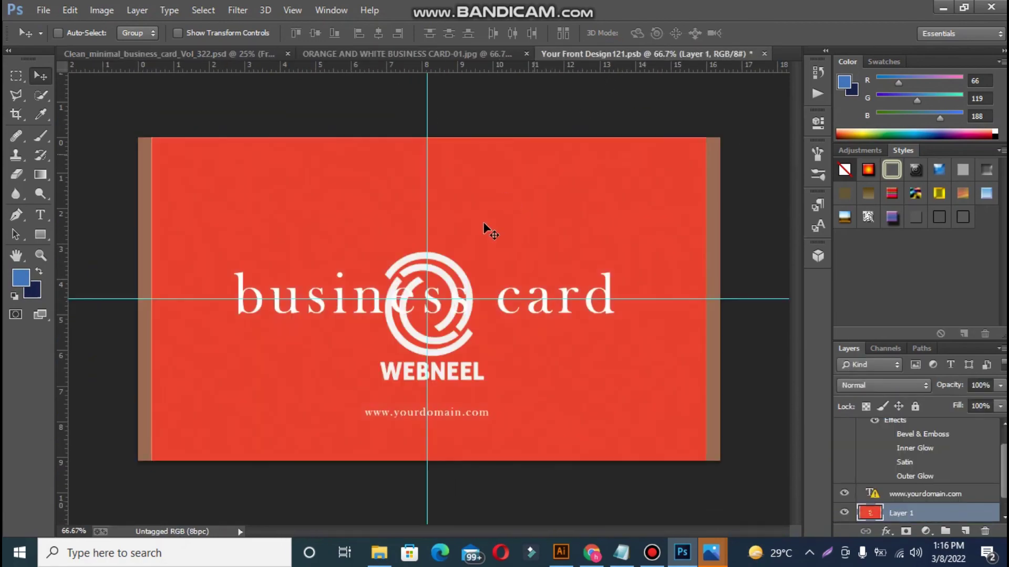
{"action": "key", "text": "ctrl+t"}
{"action": "left_click_drag", "start_coordinate": [707, 137], "coordinate": [724, 131]}
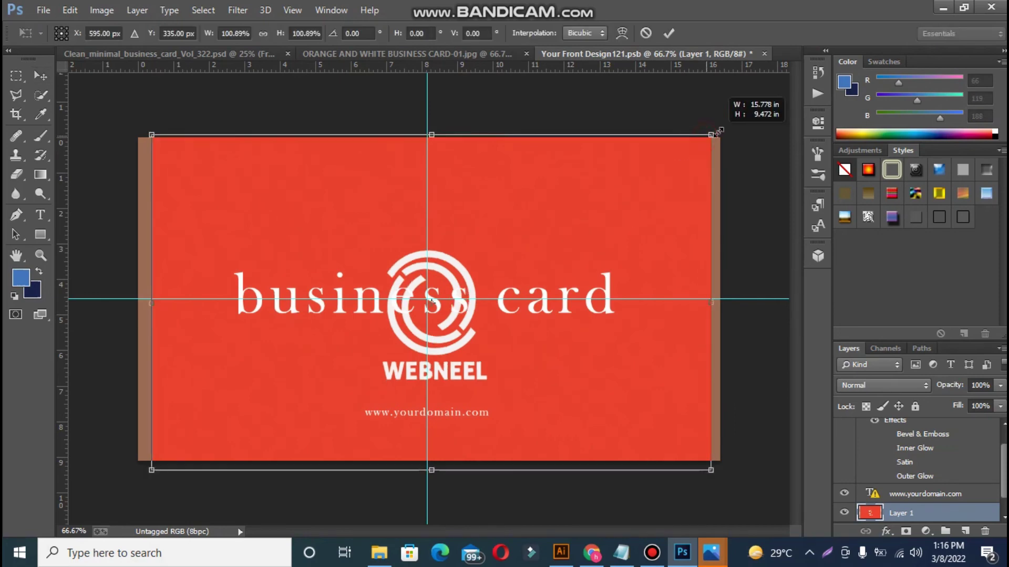
{"action": "left_click_drag", "start_coordinate": [151, 470], "coordinate": [132, 480]}
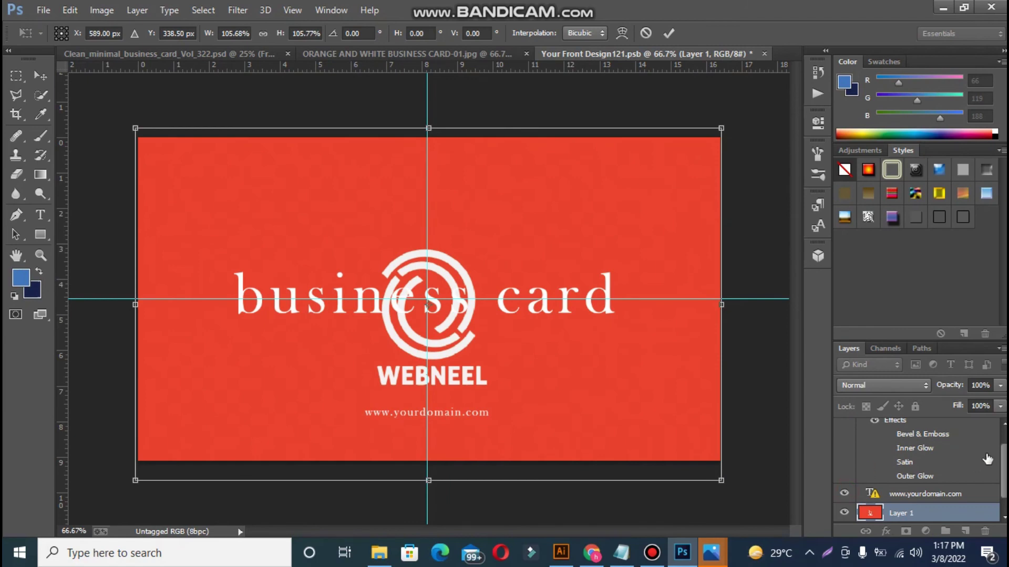
{"action": "scroll", "coordinate": [987, 458], "scroll_direction": "up", "scroll_amount": 1}
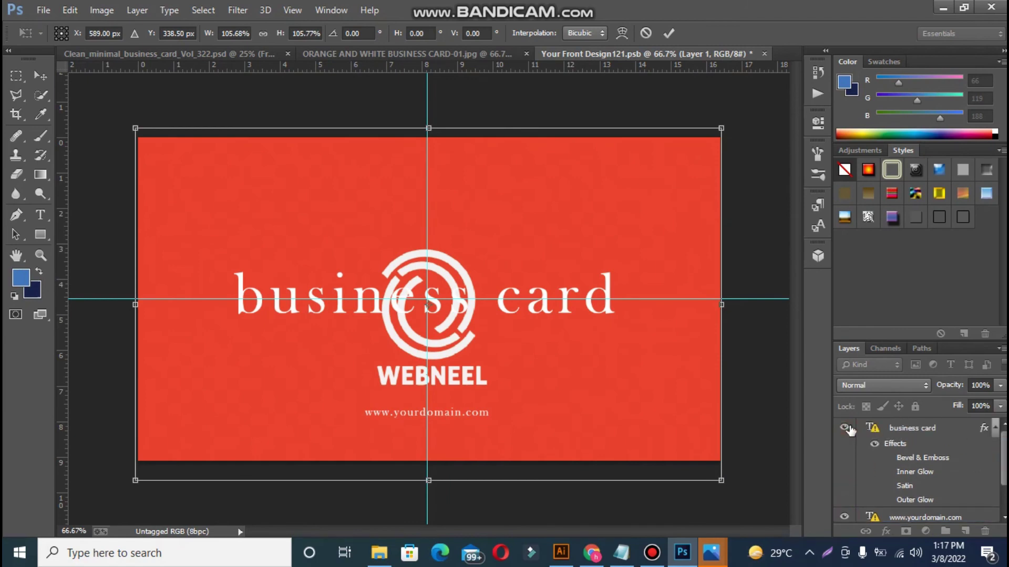
{"action": "key", "text": "Return"}
Step: Hide the placeholder text layers and rescale the red card to fill the front
{"action": "left_click", "coordinate": [843, 517]}
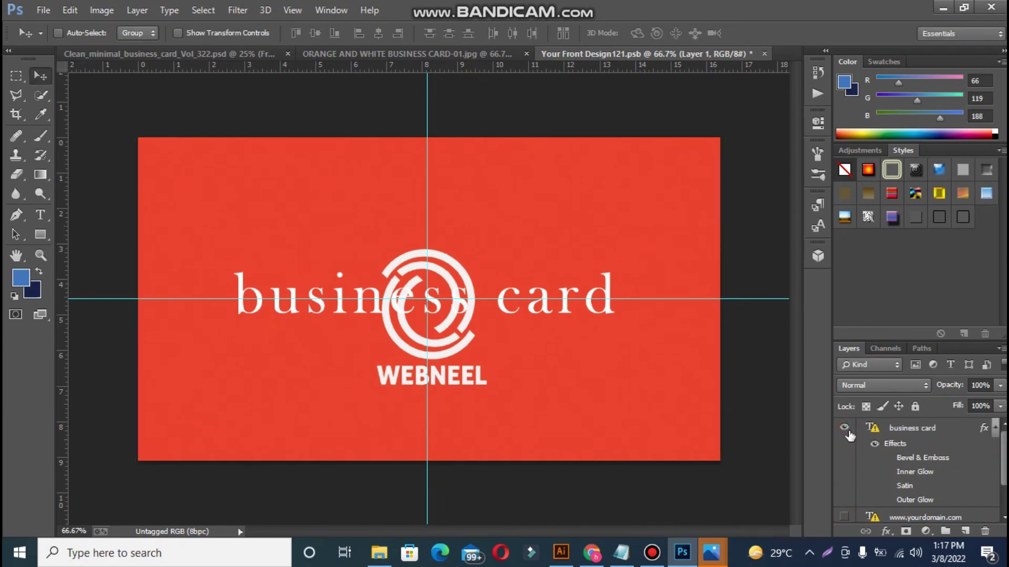
{"action": "left_click", "coordinate": [845, 428]}
{"action": "key", "text": "ctrl+z"}
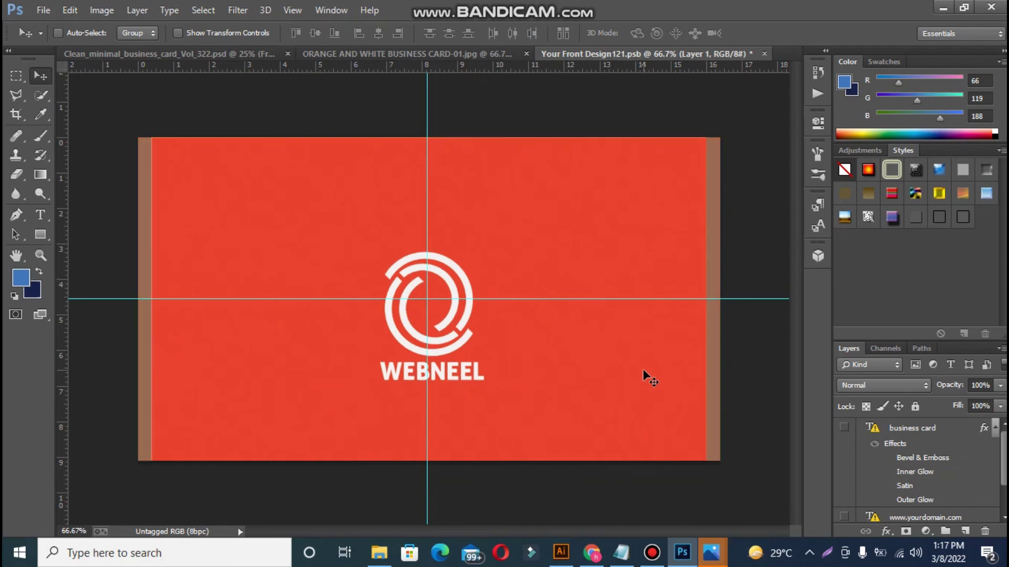
{"action": "key", "text": "ctrl+t"}
{"action": "left_click_drag", "start_coordinate": [711, 463], "coordinate": [733, 484]}
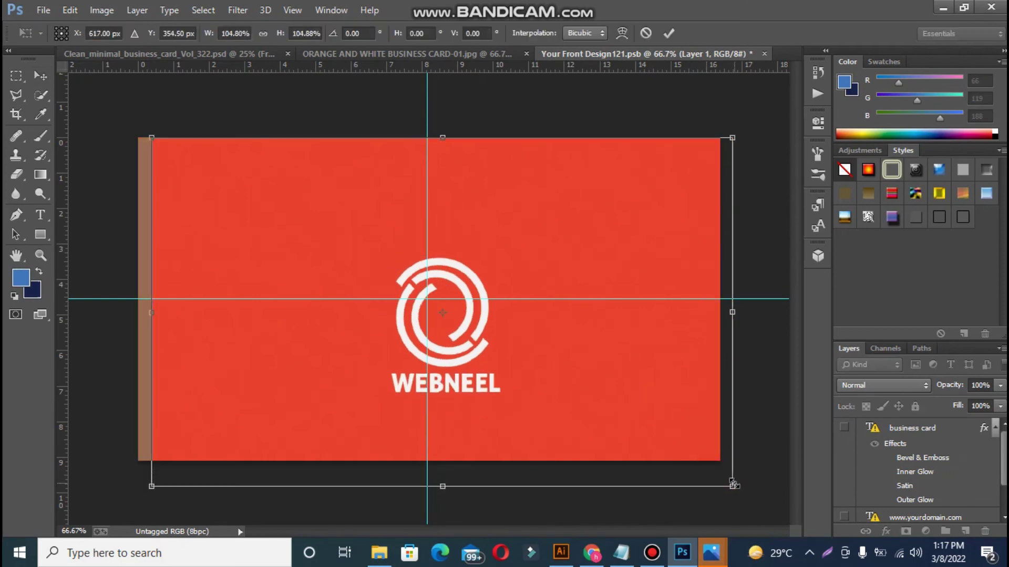
{"action": "left_click_drag", "start_coordinate": [152, 137], "coordinate": [132, 126]}
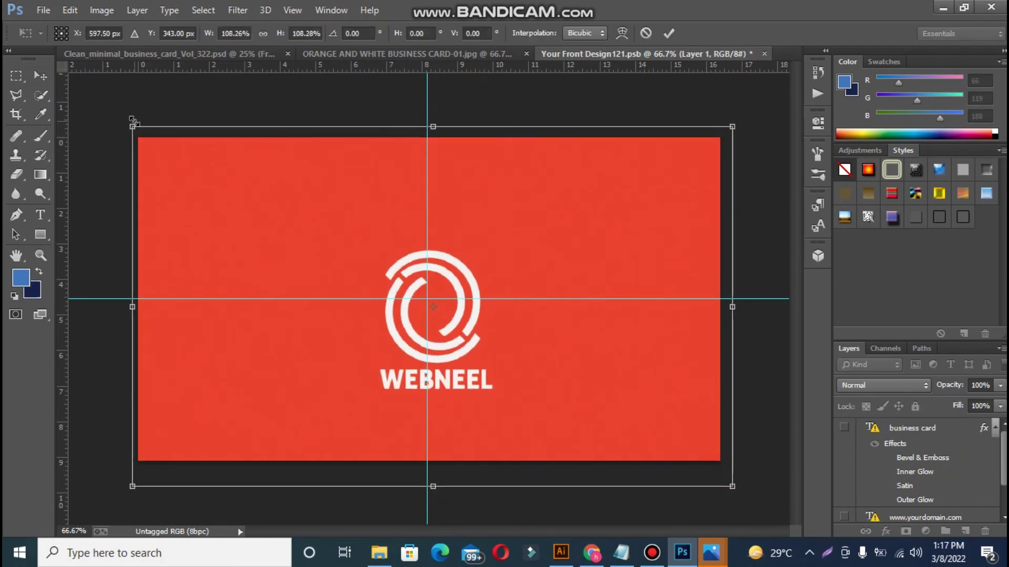
{"action": "key", "text": "shift+Up"}
{"action": "key", "text": "shift+Up"}
{"action": "key", "text": "shift+Up"}
{"action": "key", "text": "shift+Up"}
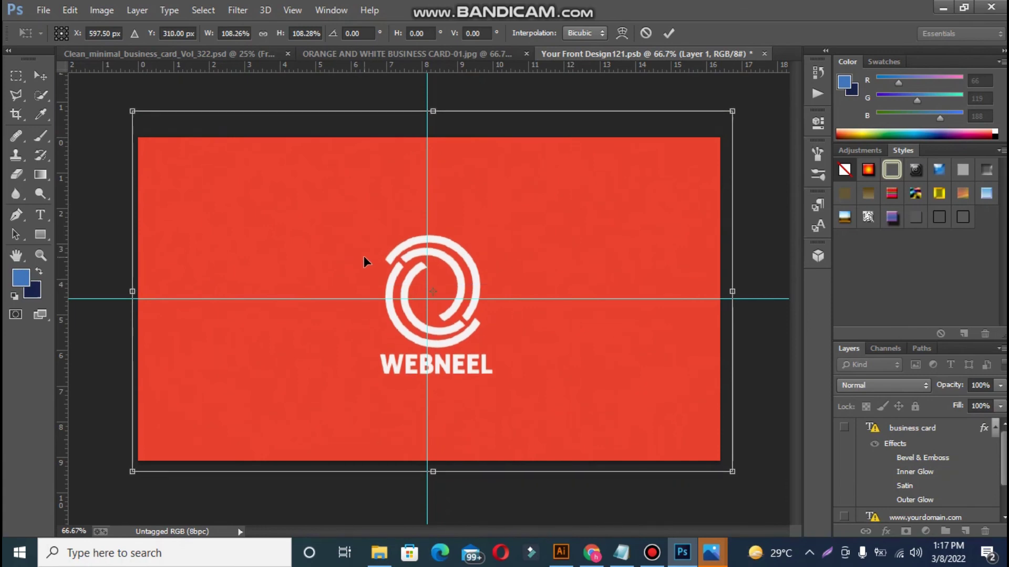
{"action": "key", "text": "shift+Up"}
{"action": "key", "text": "shift+Up"}
{"action": "key", "text": "shift+Up"}
{"action": "key", "text": "Return"}
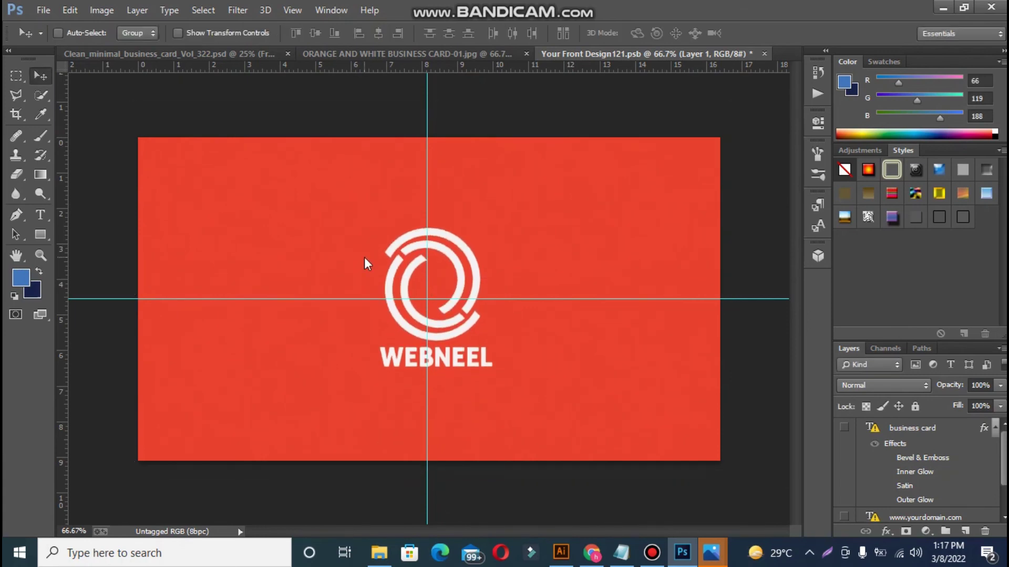
Step: Save and close the front design, returning to the business card mockup
{"action": "left_click", "coordinate": [764, 54]}
{"action": "left_click", "coordinate": [447, 218]}
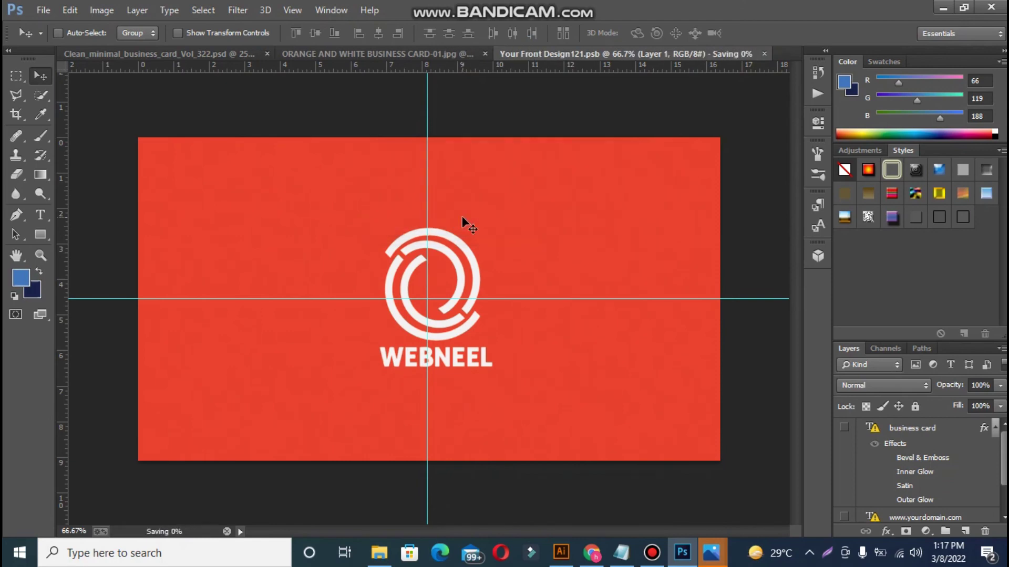
{"action": "left_click", "coordinate": [266, 54]}
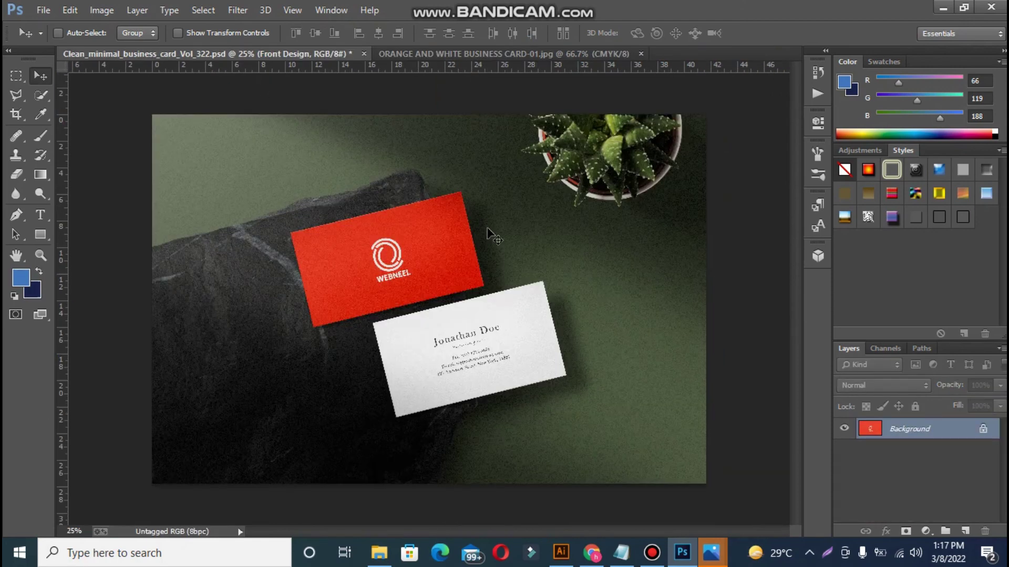
Step: Open the Back Design smart object's contents and the Untitled-1-02.jpg card image
{"action": "double_click", "coordinate": [878, 455]}
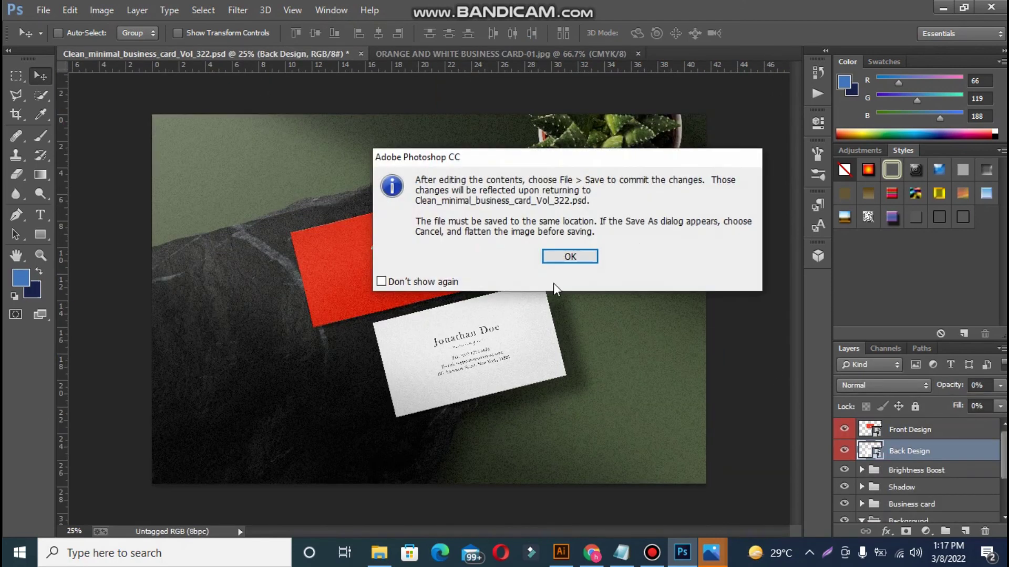
{"action": "left_click", "coordinate": [580, 262]}
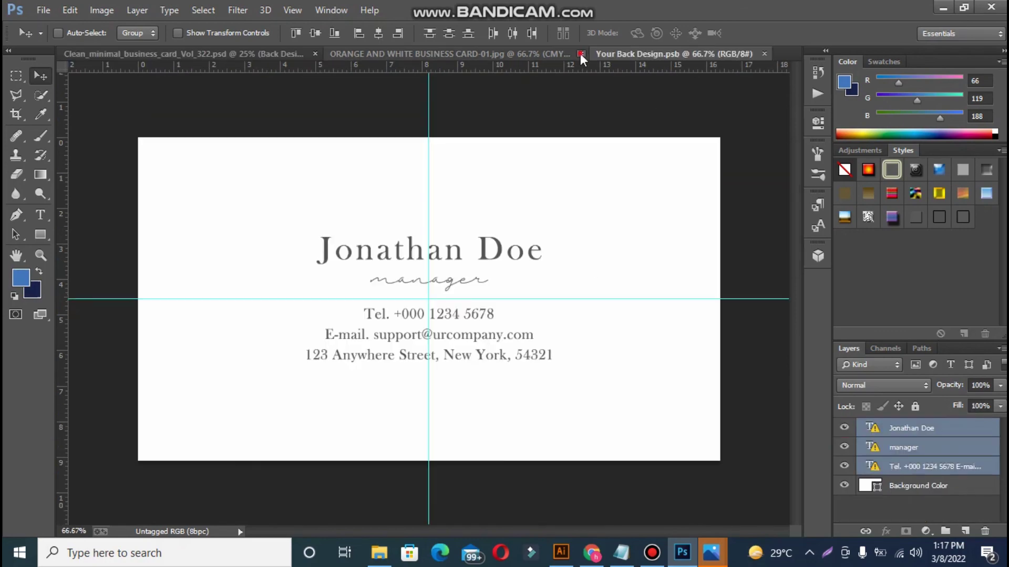
{"action": "left_click", "coordinate": [43, 10]}
{"action": "left_click", "coordinate": [49, 38]}
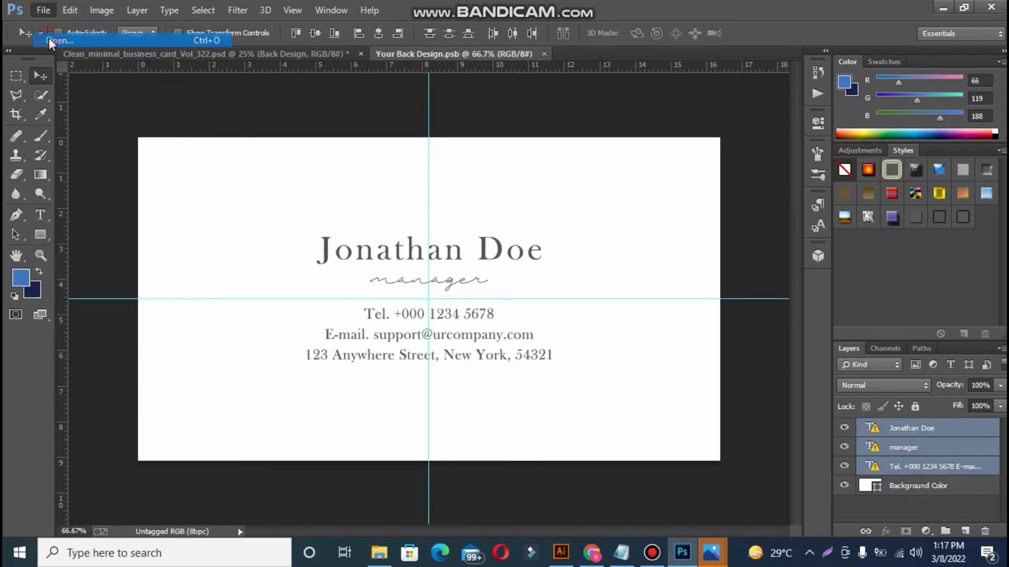
{"action": "left_click_drag", "start_coordinate": [845, 169], "coordinate": [843, 278]}
{"action": "left_click", "coordinate": [721, 321]}
{"action": "left_click", "coordinate": [726, 383]}
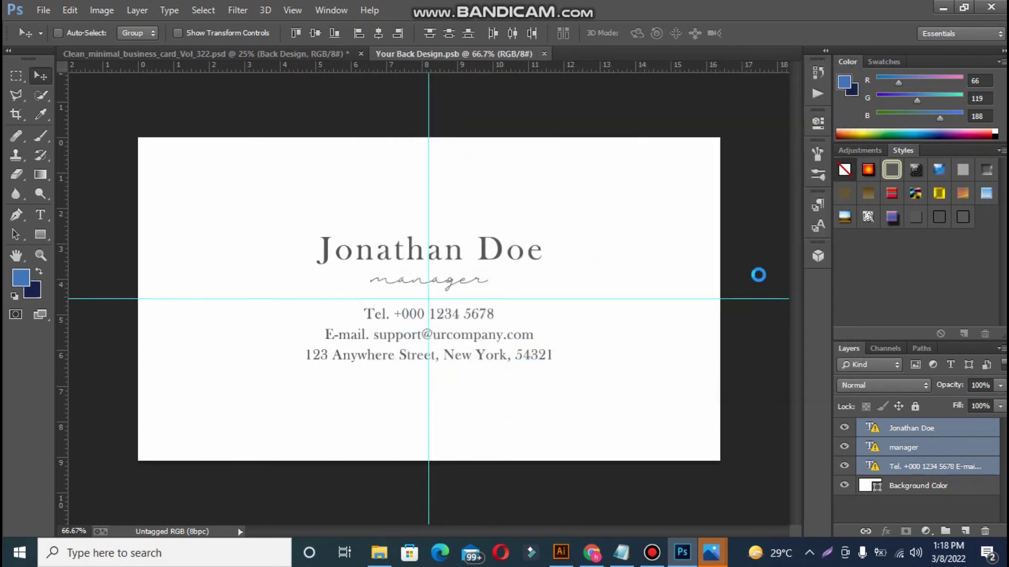
Step: Paste the card image into the back design and scale it over the canvas
{"action": "left_click", "coordinate": [478, 53]}
{"action": "key", "text": "ctrl+v"}
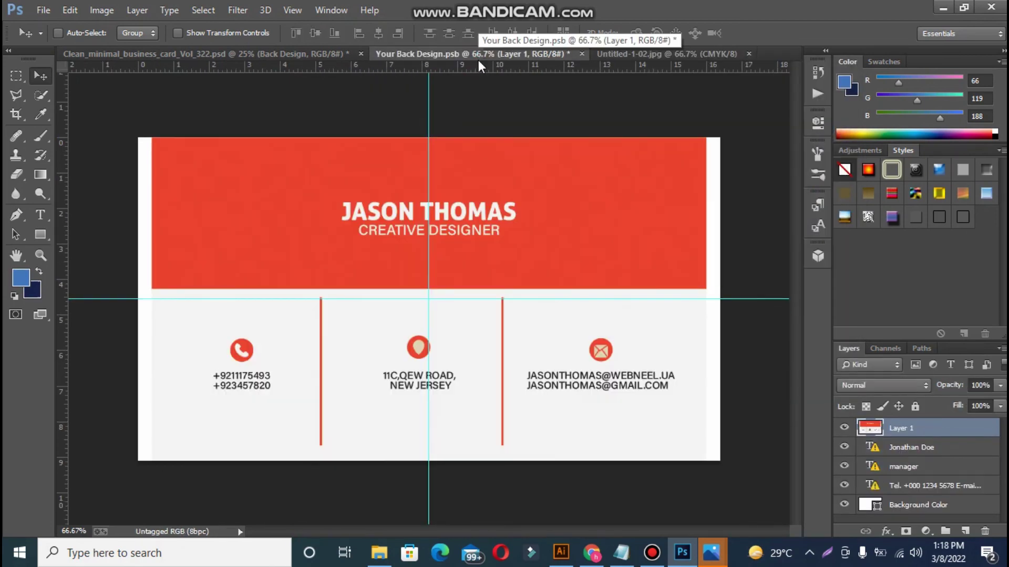
{"action": "key", "text": "ctrl+t"}
{"action": "left_click_drag", "start_coordinate": [710, 473], "coordinate": [722, 481]}
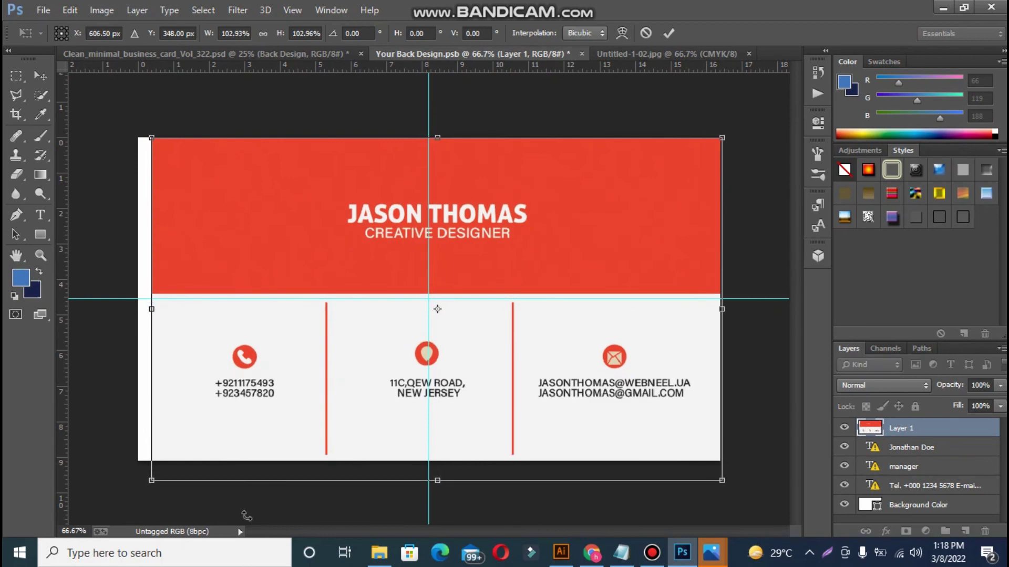
{"action": "mouse_move", "coordinate": [156, 486]}
{"action": "left_mouse_down"}
{"action": "mouse_move", "coordinate": [141, 475]}
{"action": "mouse_move", "coordinate": [138, 487]}
{"action": "left_mouse_up"}
{"action": "key", "text": "ctrl+z"}
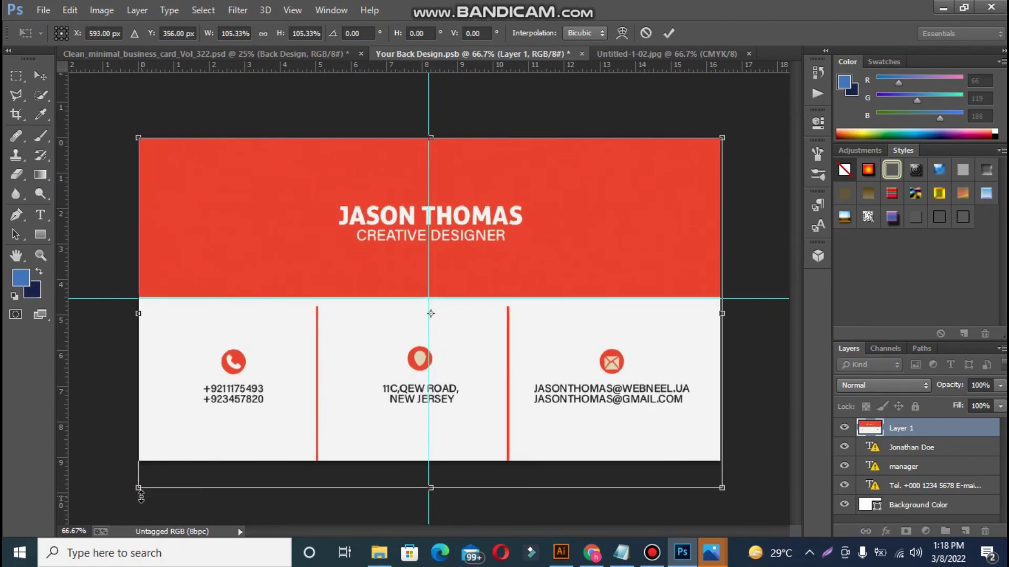
{"action": "key", "text": "Up"}
{"action": "key", "text": "Right"}
{"action": "key", "text": "Up"}
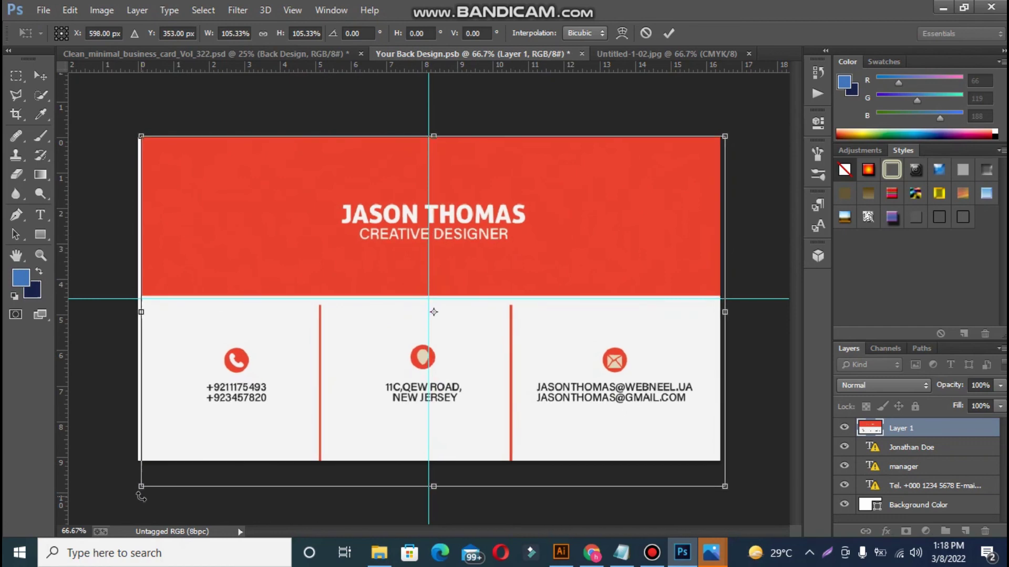
{"action": "key", "text": "Right"}
{"action": "key", "text": "Left"}
{"action": "key", "text": "Left"}
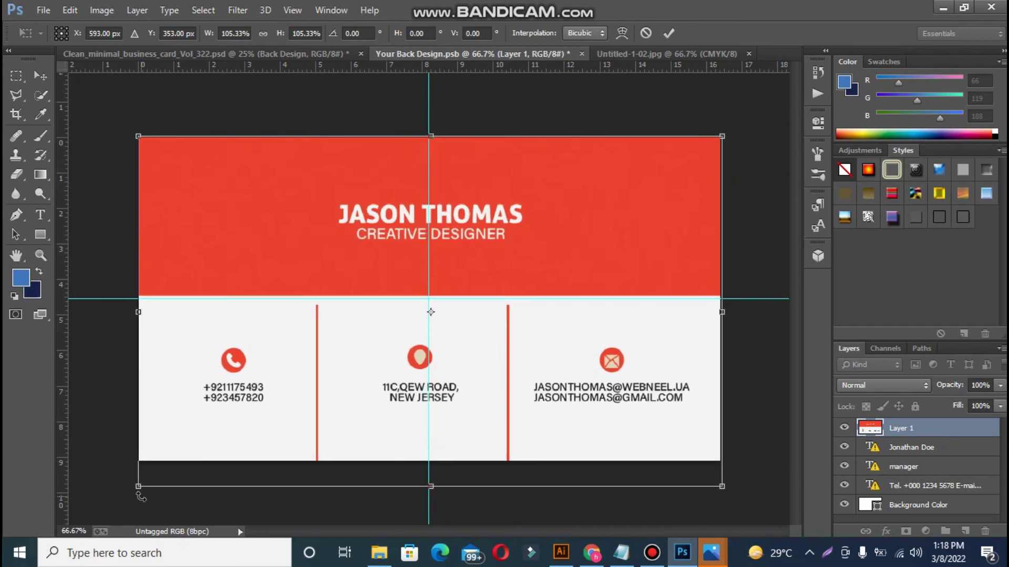
{"action": "key", "text": "Return"}
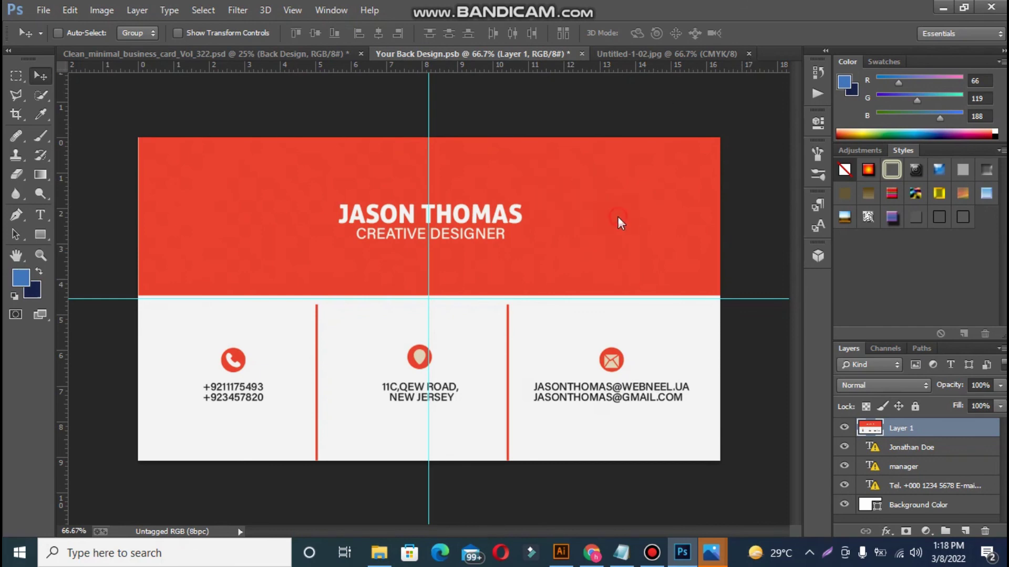
Step: Shift and enlarge the card further so it fills the canvas edges
{"action": "key", "text": "ctrl+w"}
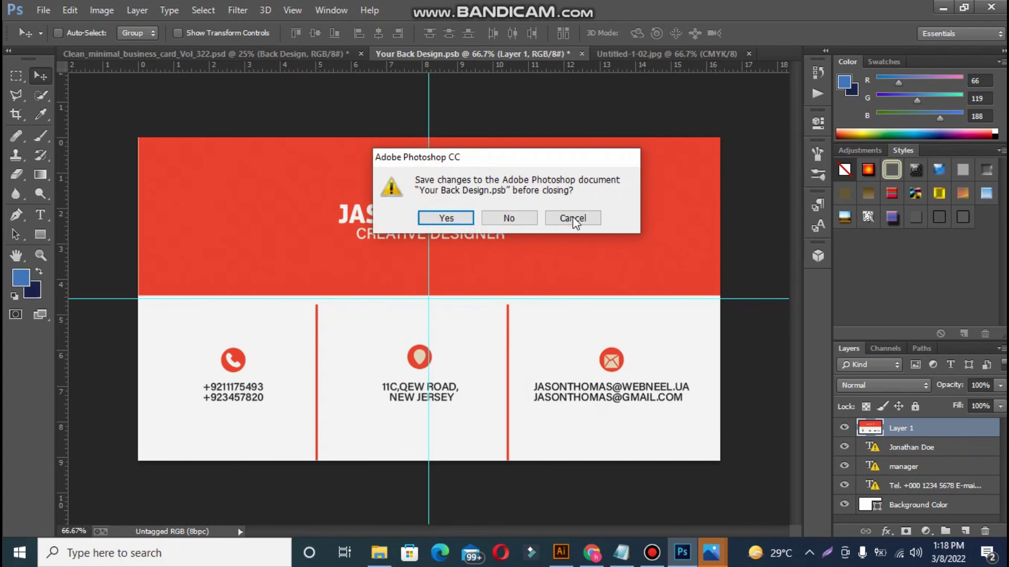
{"action": "left_click", "coordinate": [572, 218]}
{"action": "left_click_drag", "start_coordinate": [560, 217], "coordinate": [570, 216]}
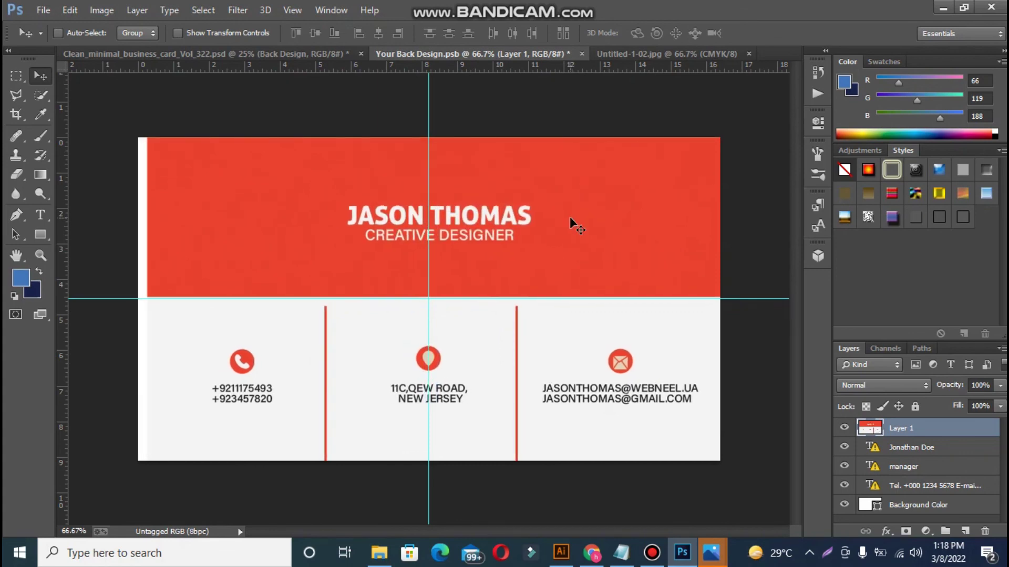
{"action": "key", "text": "ctrl+t"}
{"action": "left_click_drag", "start_coordinate": [140, 485], "coordinate": [133, 497]}
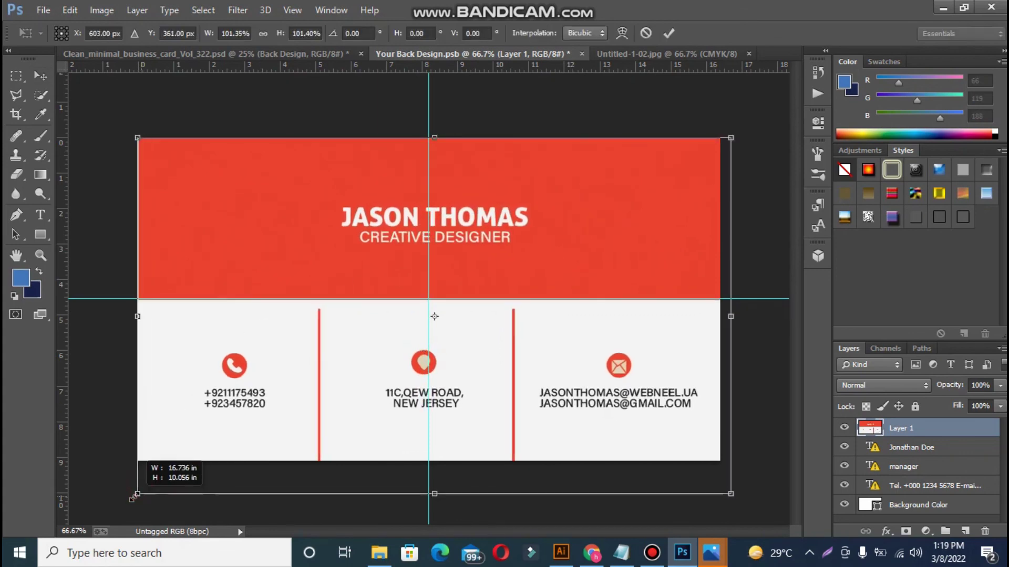
{"action": "key", "text": "Right"}
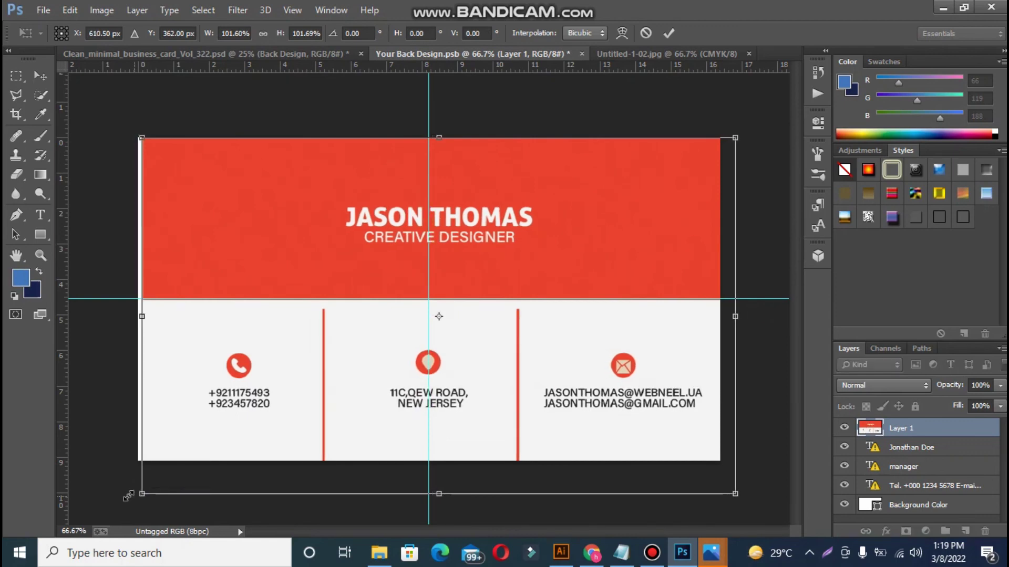
{"action": "left_click_drag", "start_coordinate": [143, 134], "coordinate": [134, 130]}
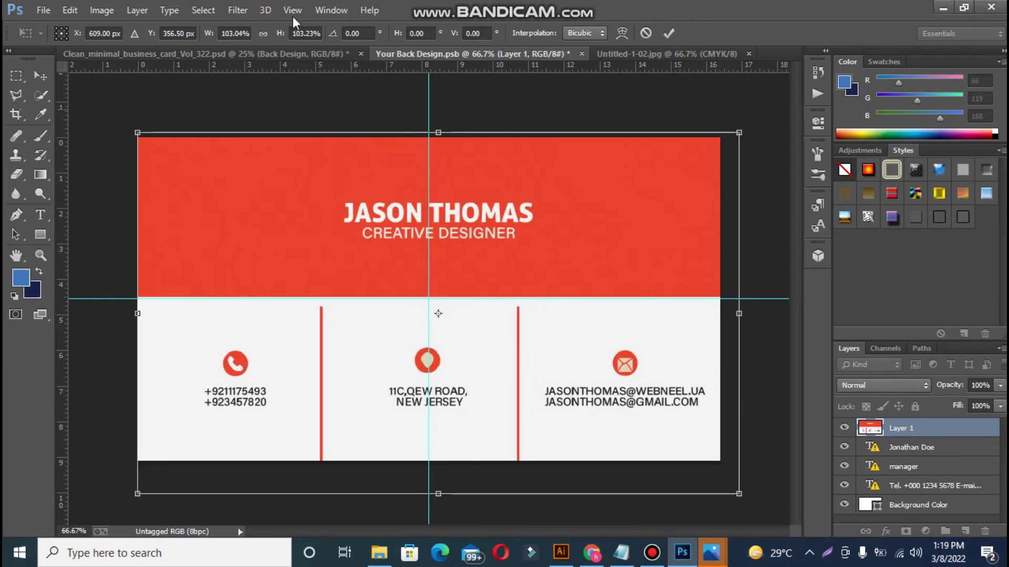
{"action": "key", "text": "Return"}
Step: Save and close the back design .psb, returning to the mockup document
{"action": "left_click", "coordinate": [584, 52]}
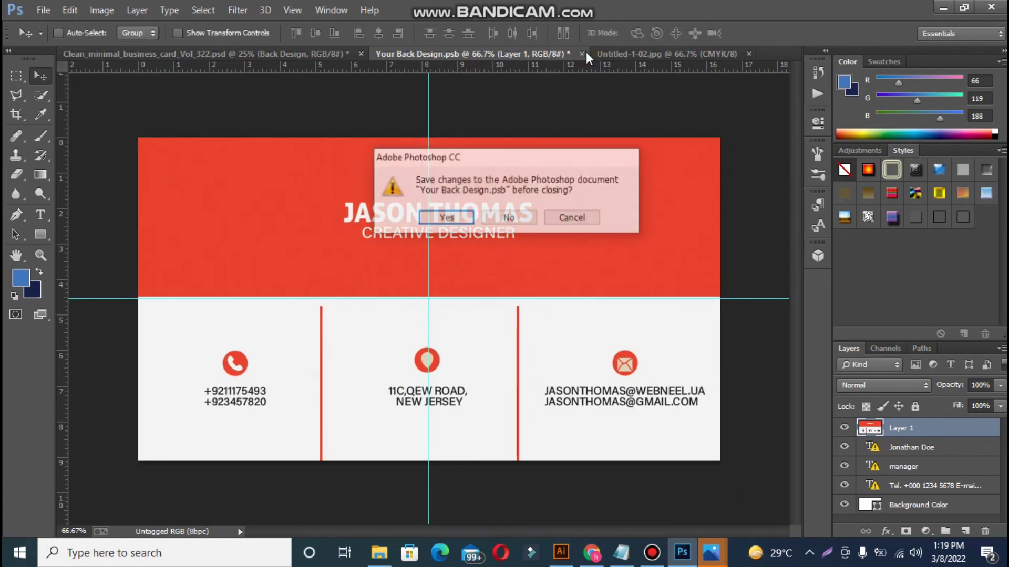
{"action": "left_click", "coordinate": [430, 218]}
{"action": "left_click", "coordinate": [345, 51]}
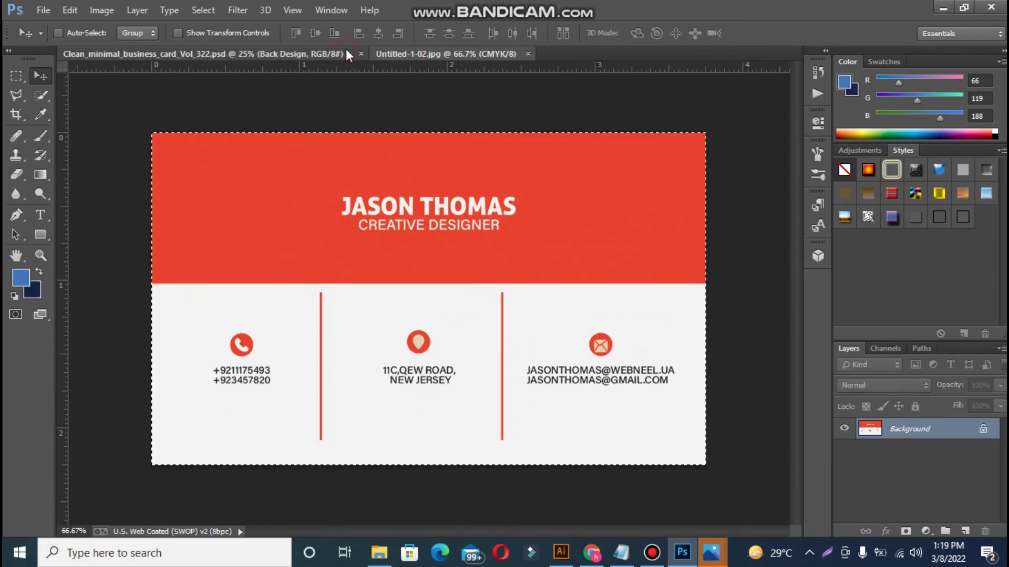
Step: Set the BG Color fill to a red sampled from the card
{"action": "scroll", "coordinate": [893, 493], "scroll_direction": "down", "scroll_amount": 2}
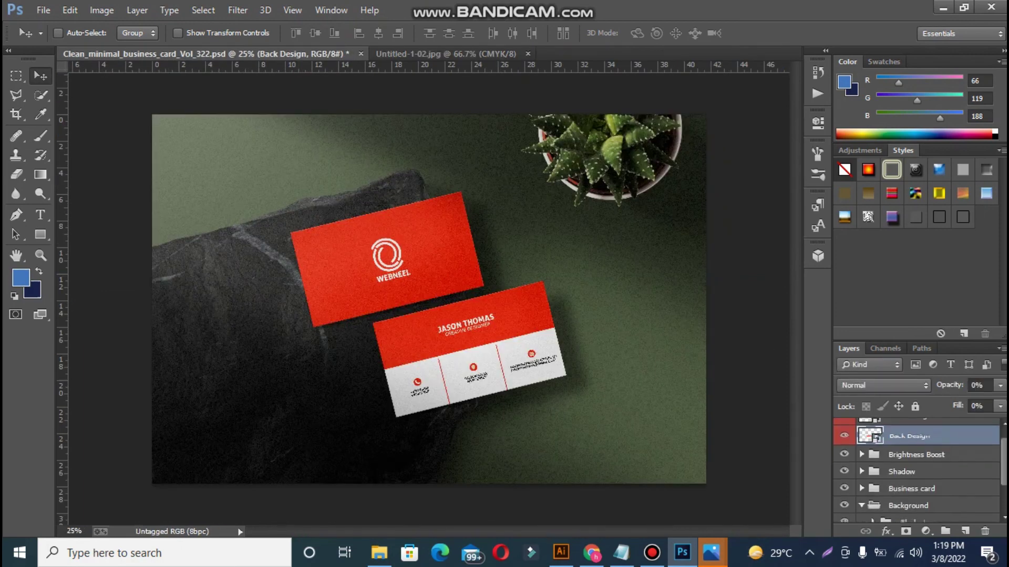
{"action": "scroll", "coordinate": [893, 494], "scroll_direction": "down", "scroll_amount": 1}
{"action": "scroll", "coordinate": [893, 494], "scroll_direction": "down", "scroll_amount": 1}
{"action": "double_click", "coordinate": [870, 513]}
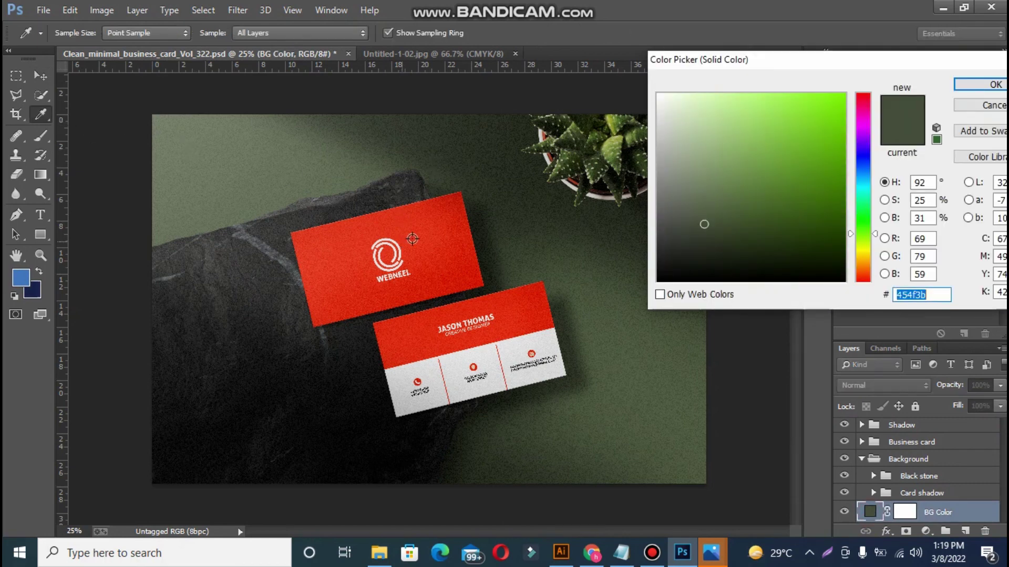
{"action": "left_click", "coordinate": [433, 237]}
{"action": "left_click", "coordinate": [844, 143]}
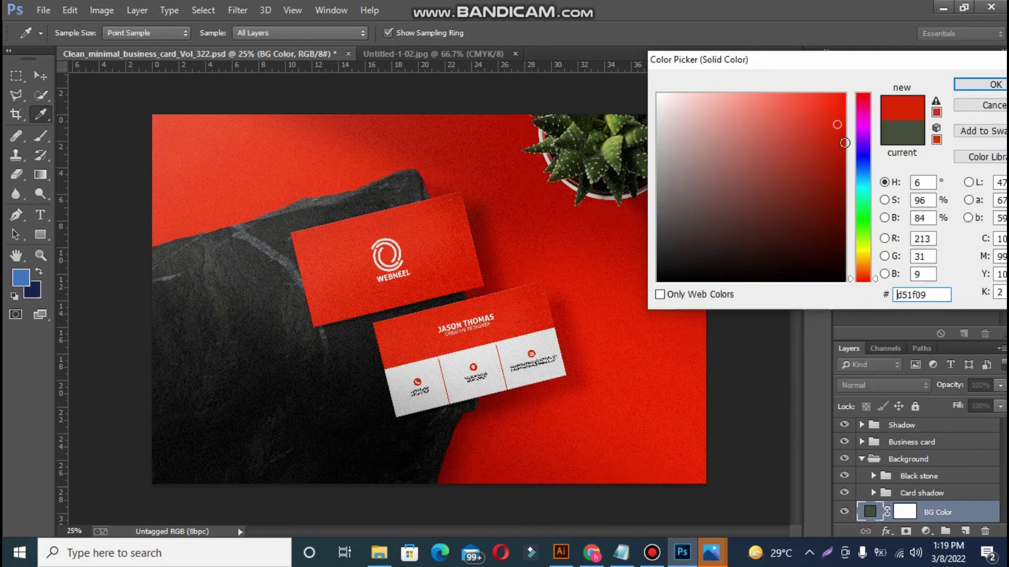
{"action": "left_click_drag", "start_coordinate": [842, 151], "coordinate": [842, 138]}
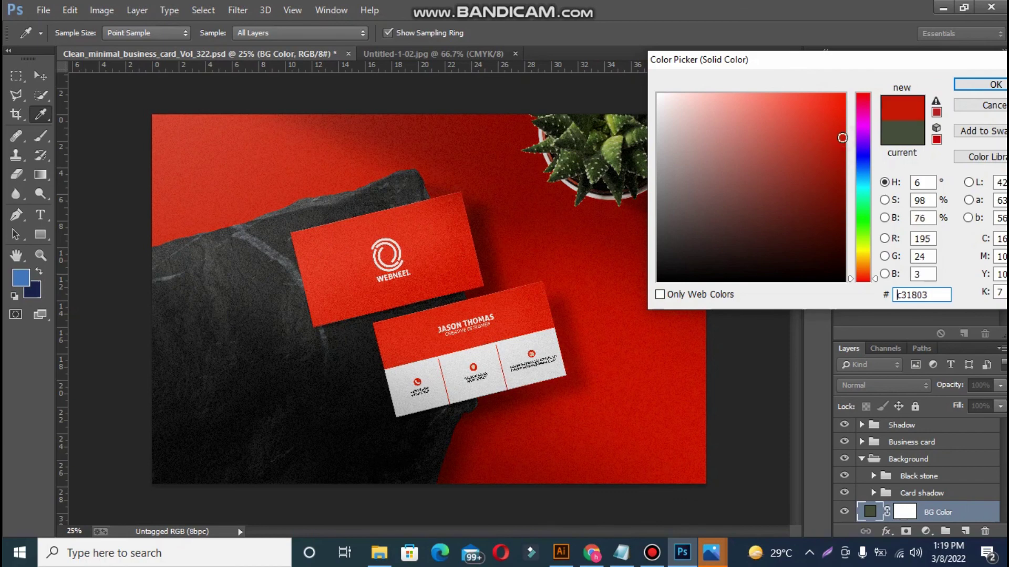
{"action": "left_click", "coordinate": [840, 153]}
{"action": "left_click", "coordinate": [796, 102]}
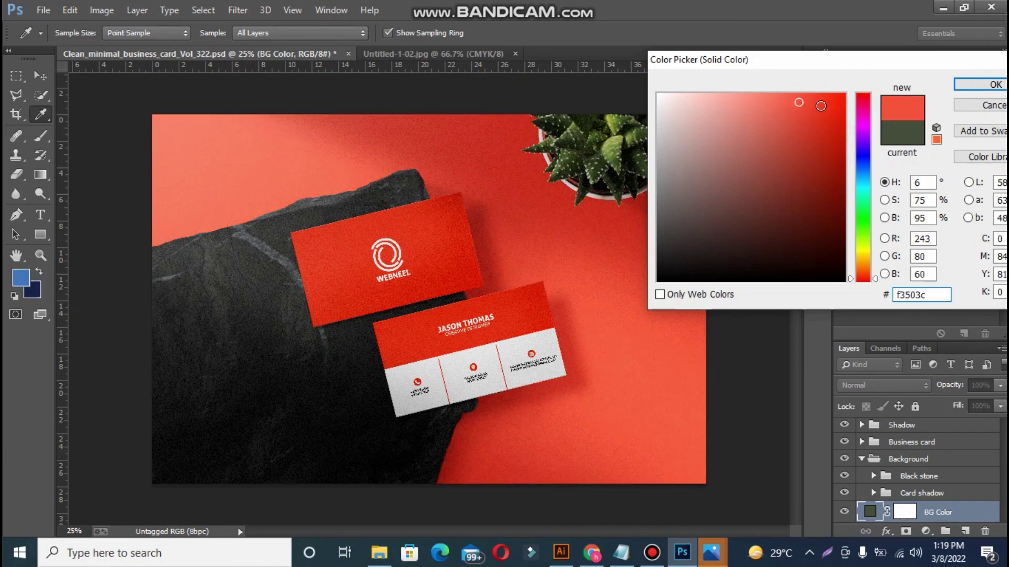
{"action": "left_click", "coordinate": [823, 105]}
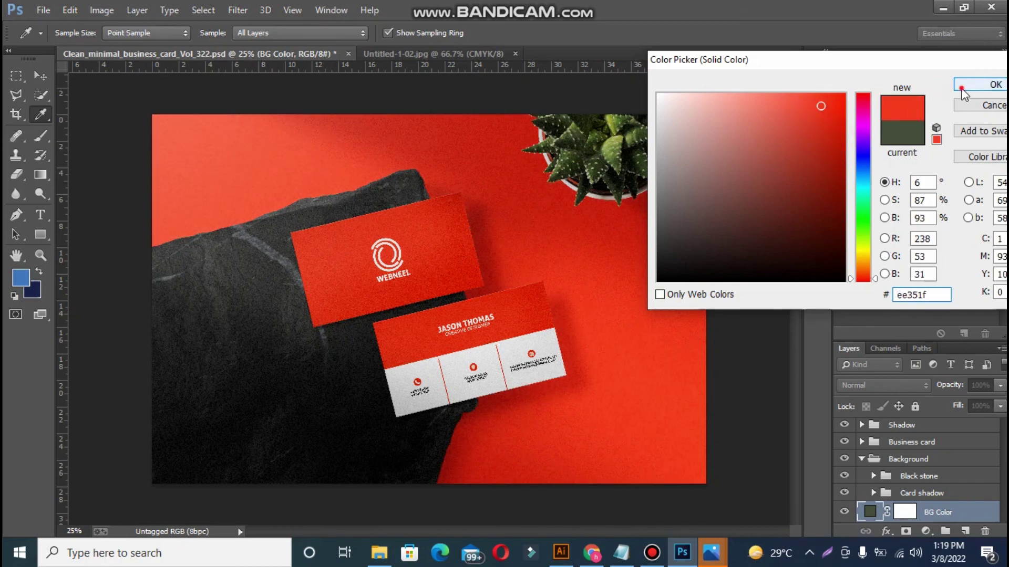
{"action": "left_click", "coordinate": [980, 84]}
Step: Hide the Black stone group and change the BG Color fill to deep red 890f00
{"action": "left_click", "coordinate": [843, 476]}
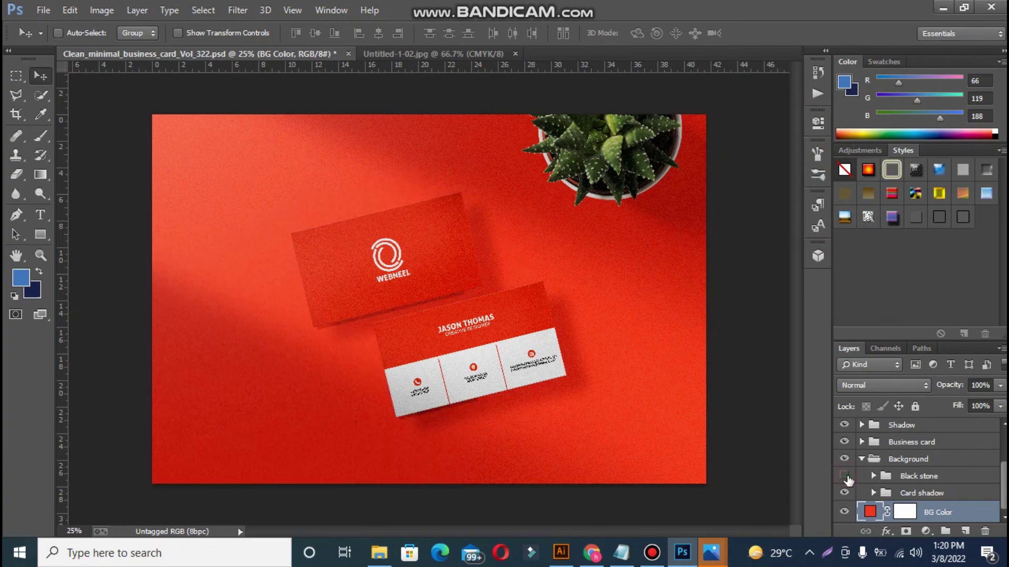
{"action": "double_click", "coordinate": [866, 515]}
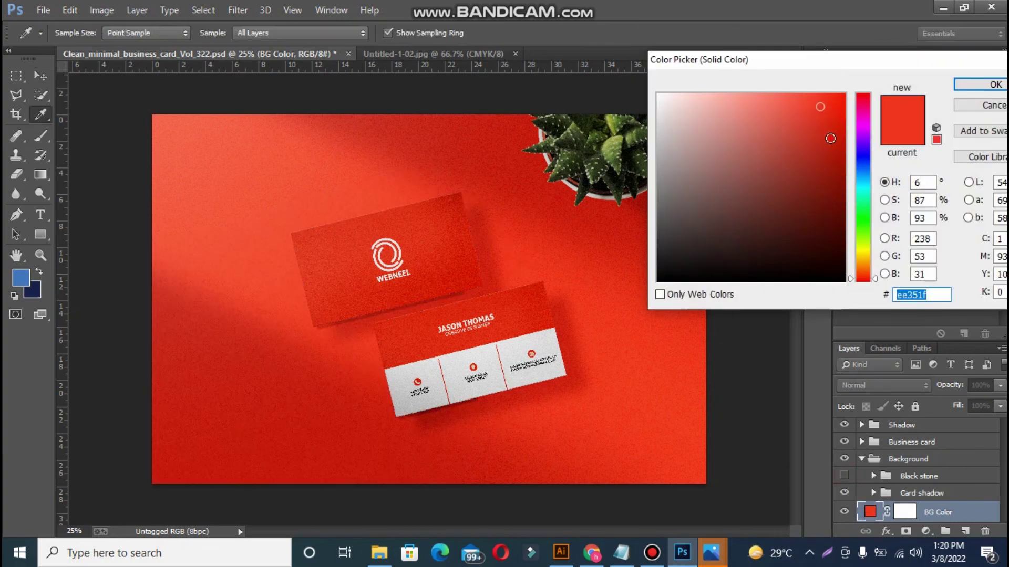
{"action": "left_click", "coordinate": [831, 138]}
{"action": "mouse_move", "coordinate": [835, 163]}
{"action": "left_mouse_down"}
{"action": "mouse_move", "coordinate": [843, 191]}
{"action": "mouse_move", "coordinate": [845, 171]}
{"action": "mouse_move", "coordinate": [843, 181]}
{"action": "left_mouse_up"}
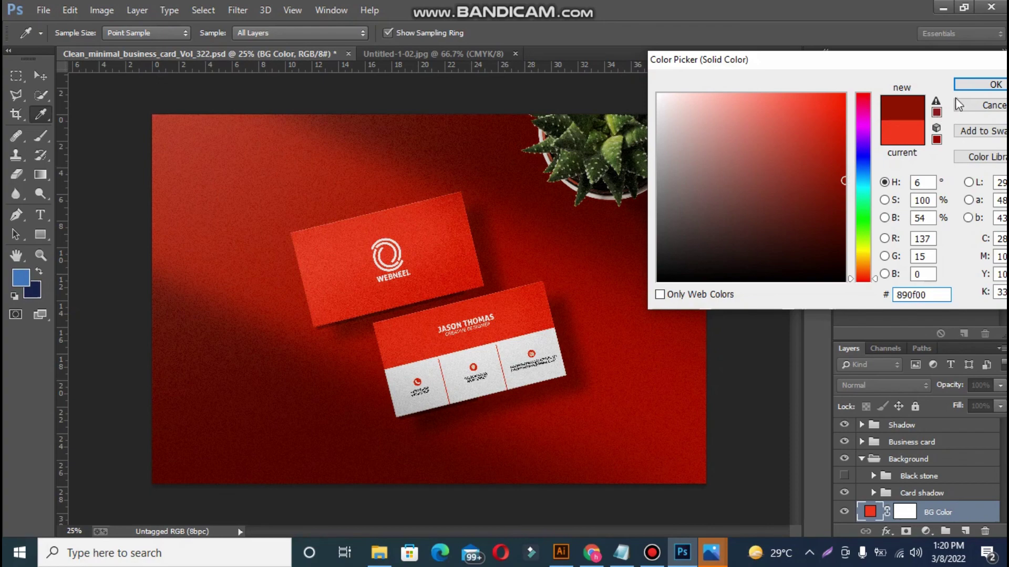
{"action": "left_click", "coordinate": [975, 88]}
{"action": "key", "text": "v"}
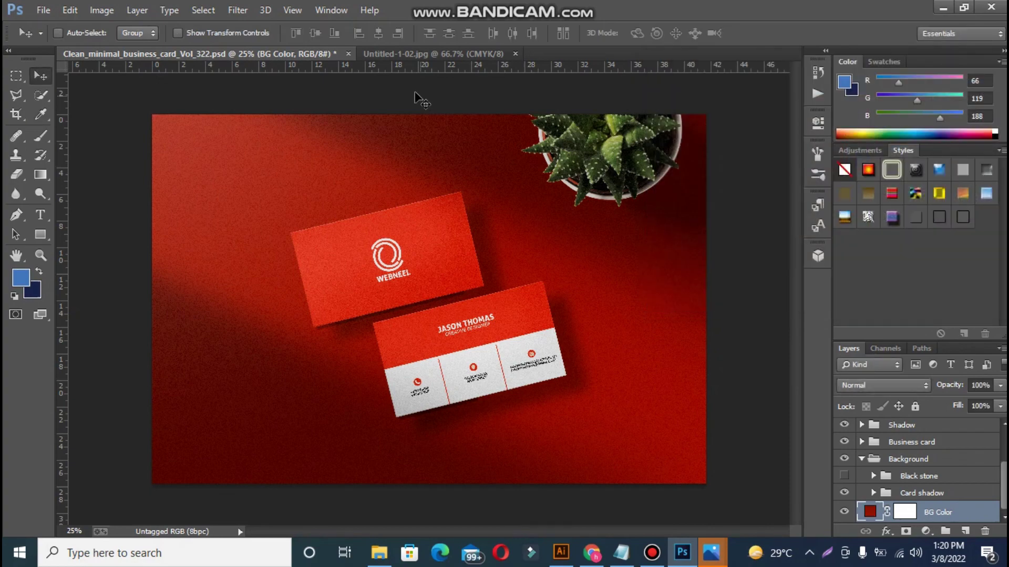
{"action": "key", "text": "ctrl+plus"}
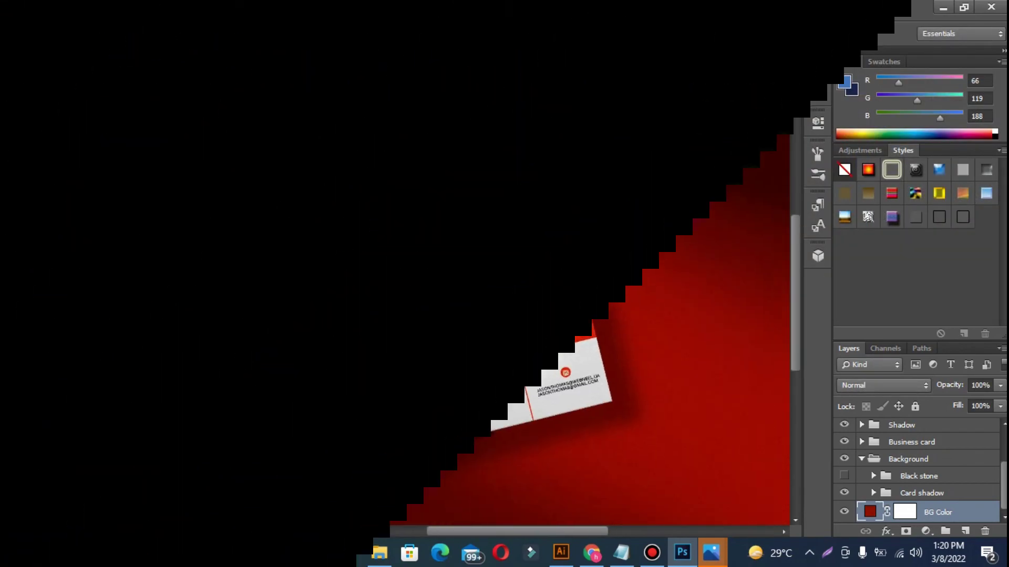